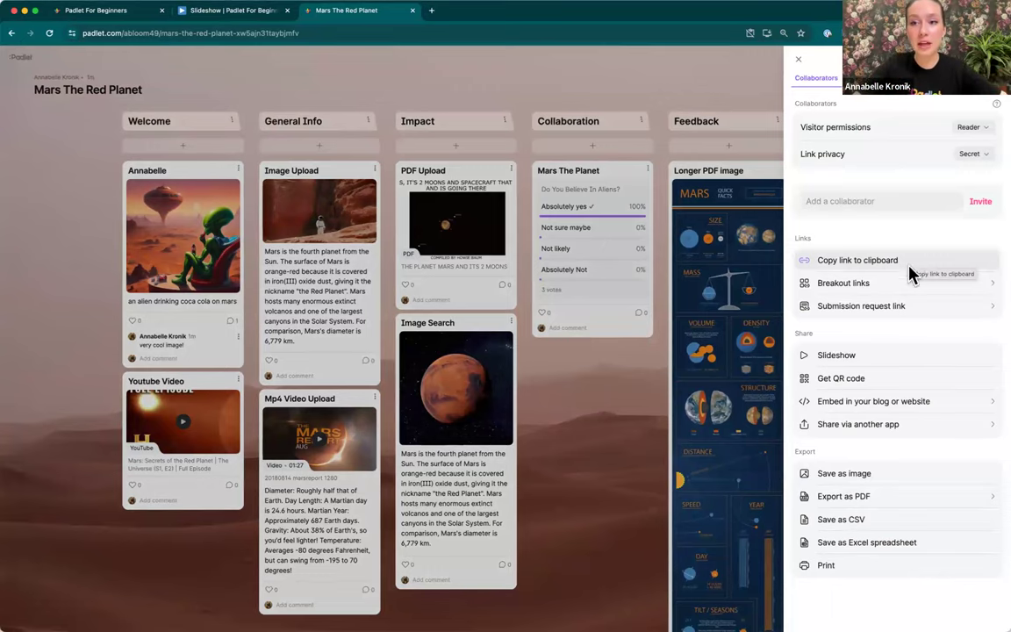
# Display the board's QR code, then dismiss it and the sharing panel to return to the full board.
pyautogui.click(885, 378)
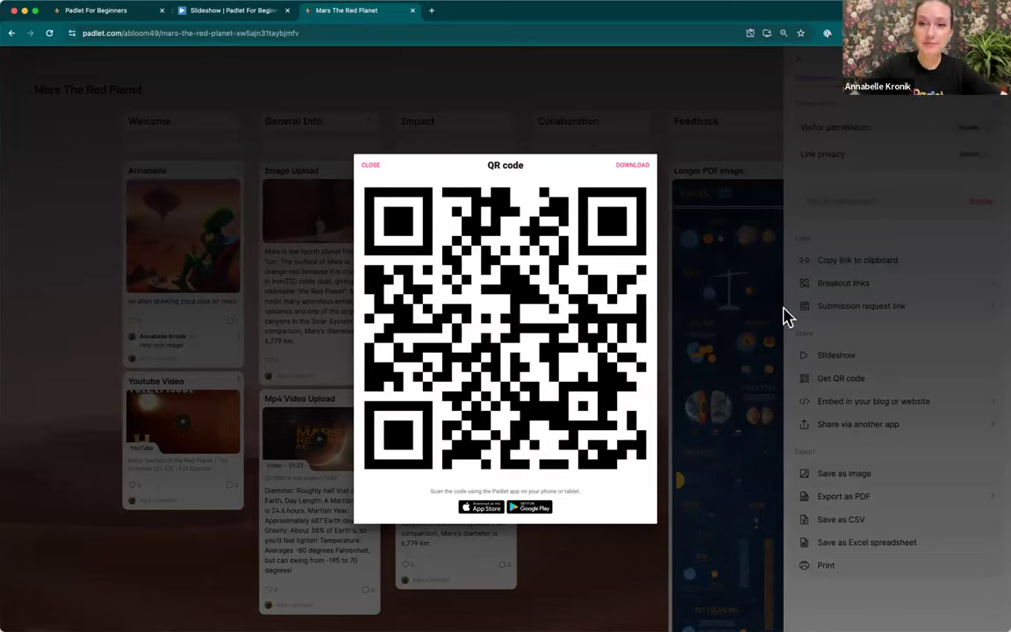
pyautogui.click(871, 244)
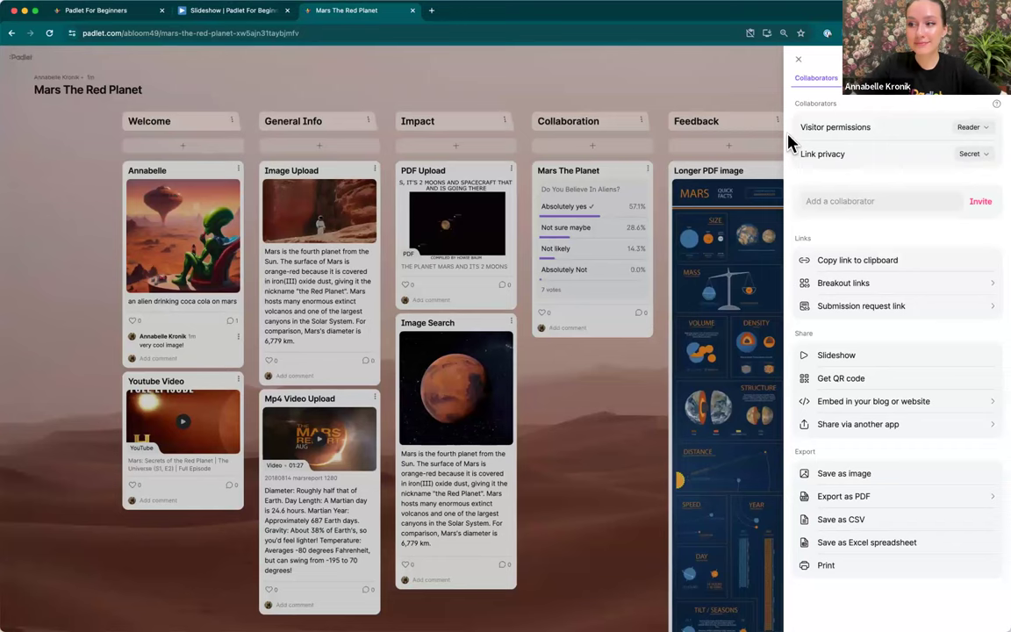
pyautogui.click(720, 75)
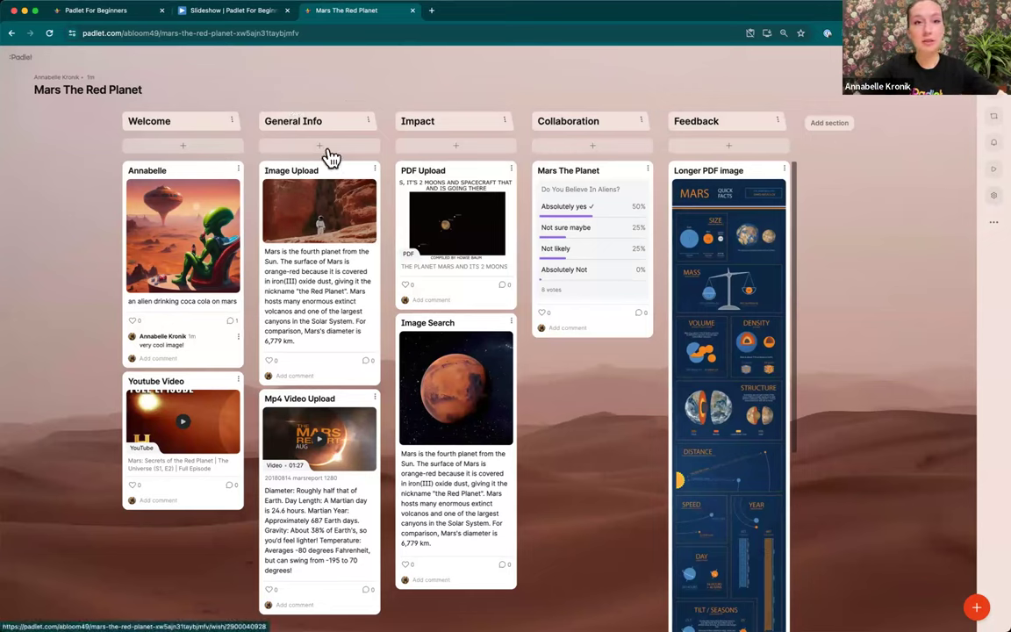
# Copy the General Info section's breakout link, load it in a new tab, then go back to the board tab.
pyautogui.click(369, 121)
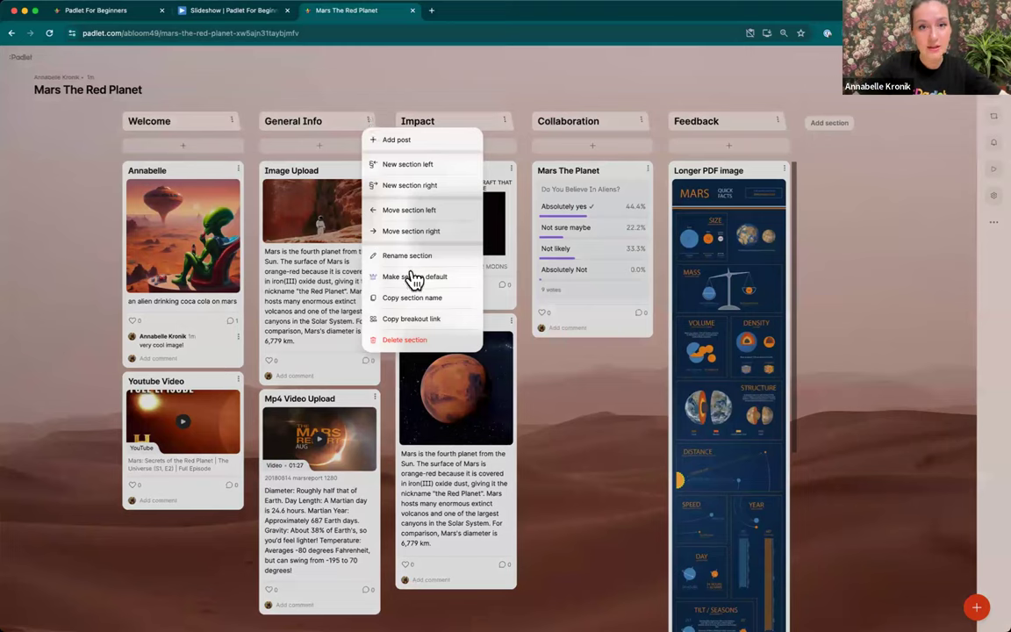
pyautogui.click(442, 323)
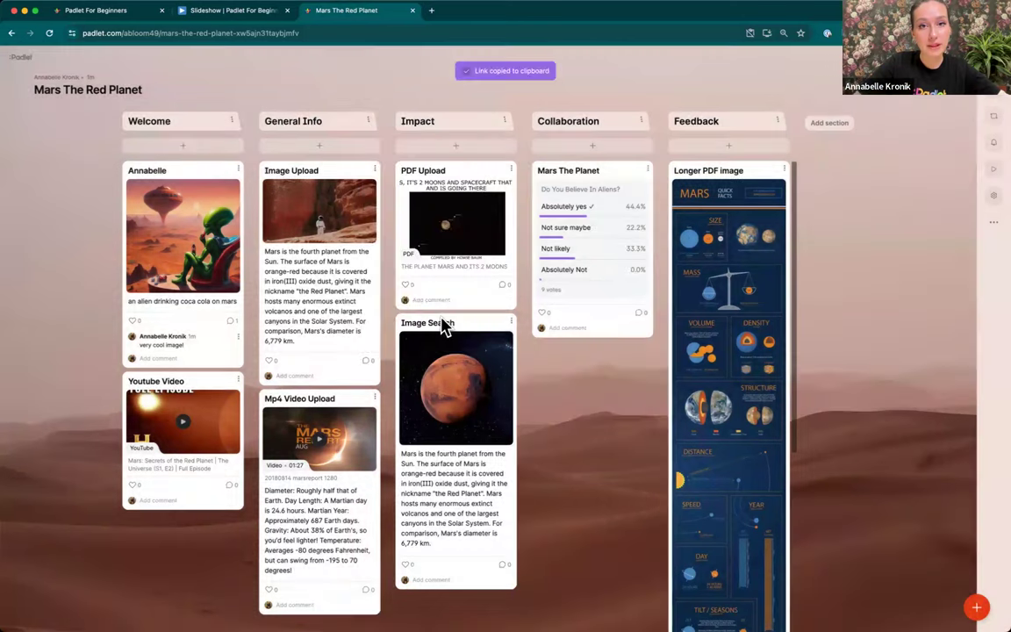
pyautogui.click(432, 12)
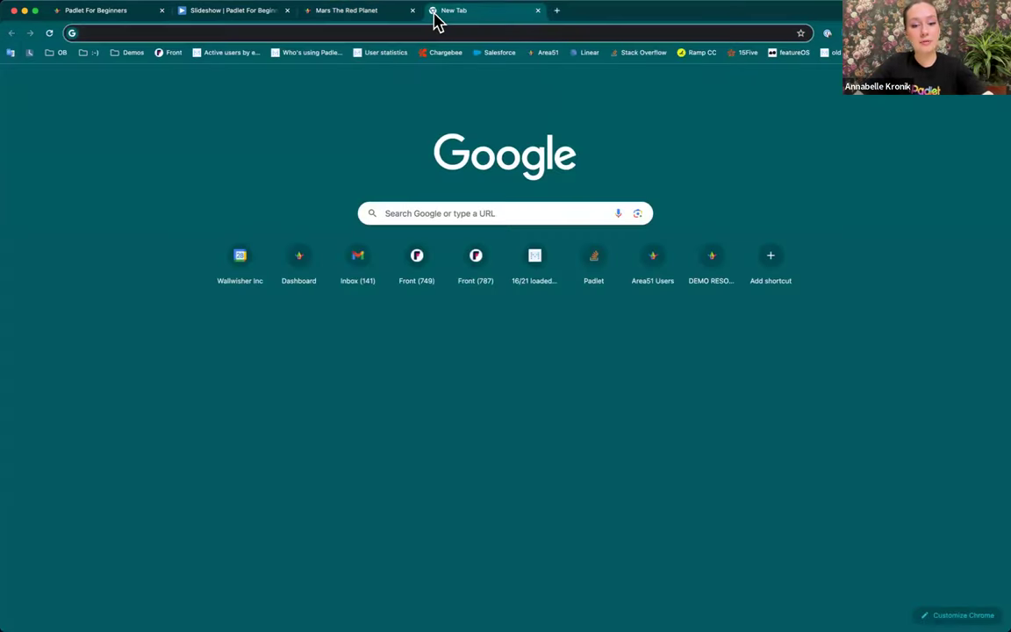
pyautogui.hotkey('ctrl', 'v')
pyautogui.press('Return')
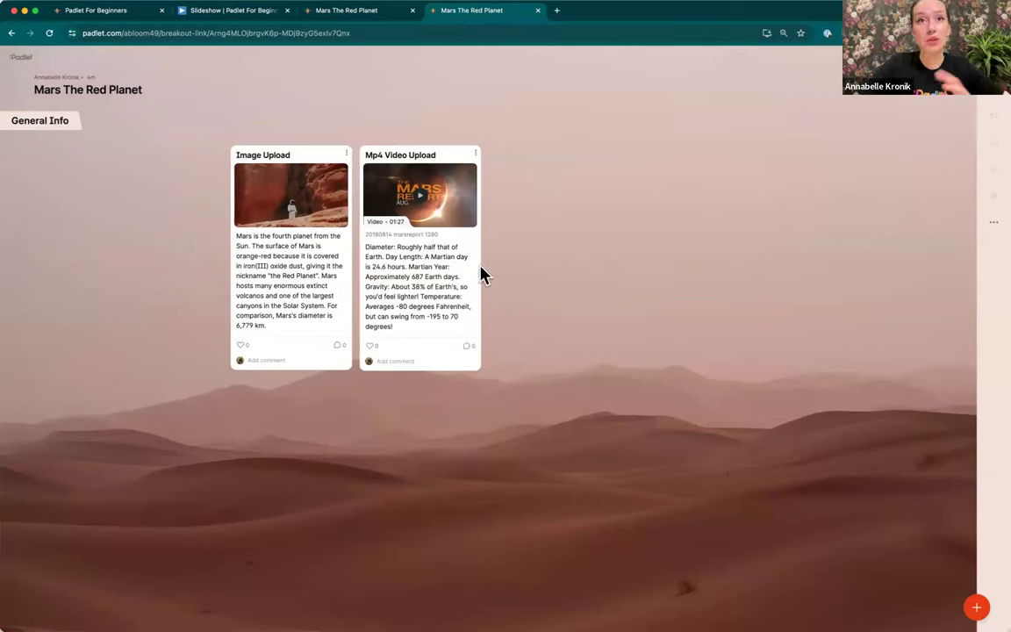
pyautogui.click(369, 12)
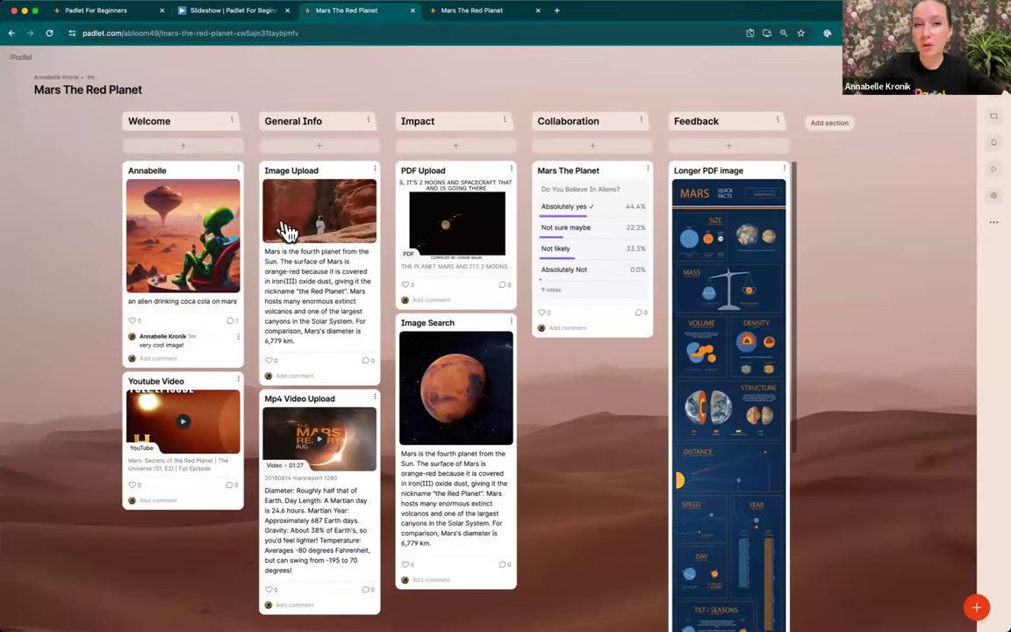
pyautogui.click(368, 122)
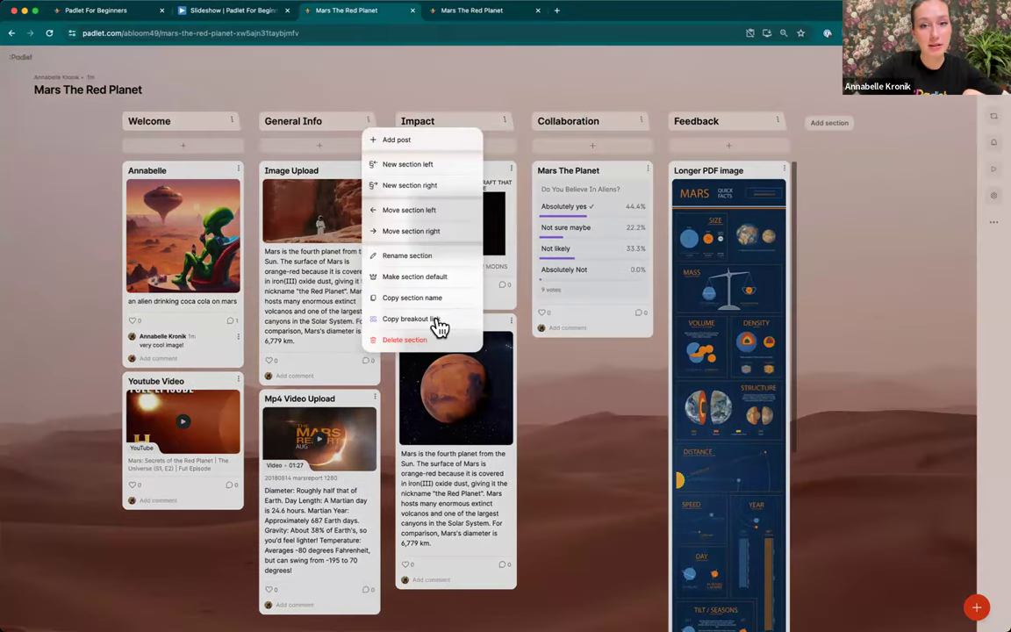
pyautogui.click(821, 204)
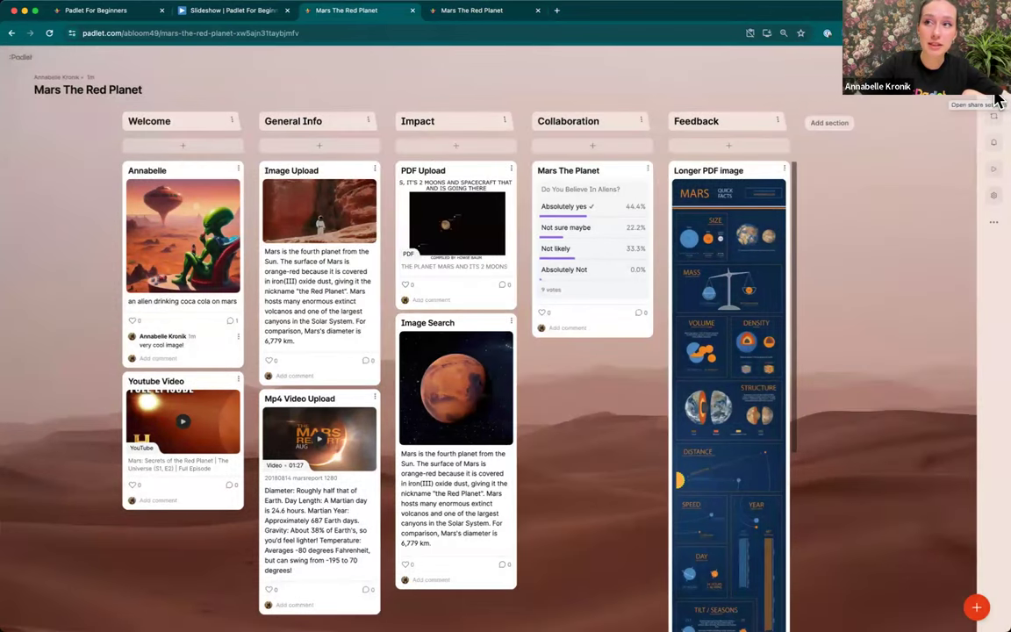
pyautogui.click(998, 99)
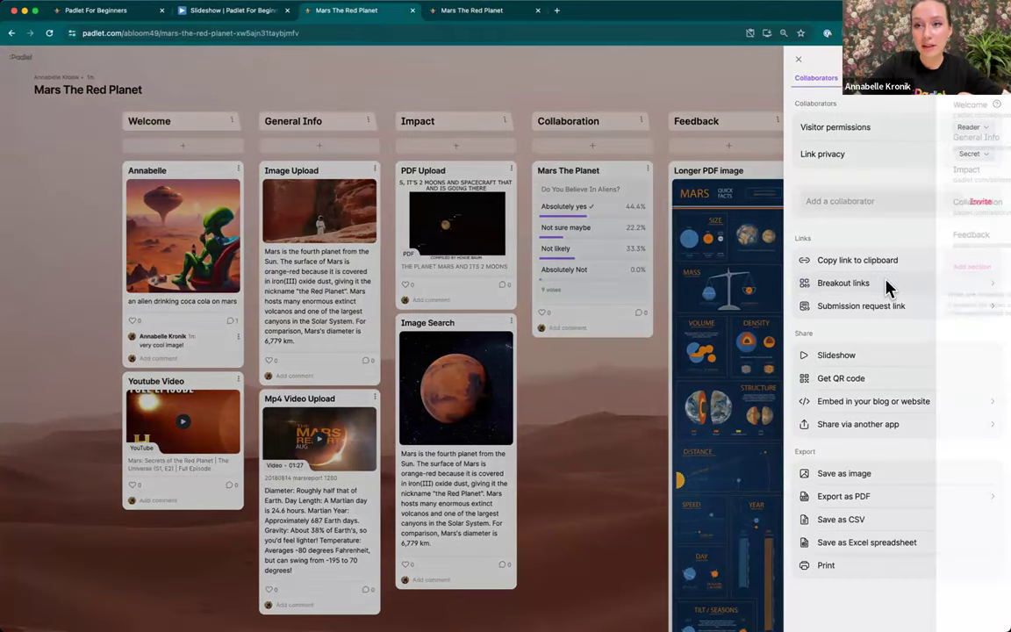
pyautogui.click(888, 286)
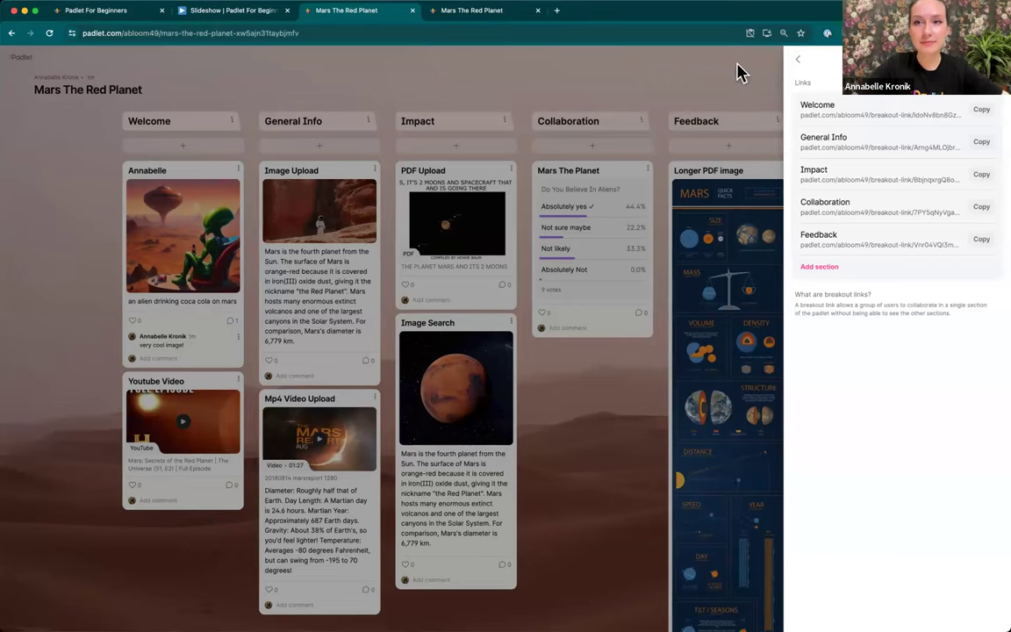
pyautogui.press('Escape')
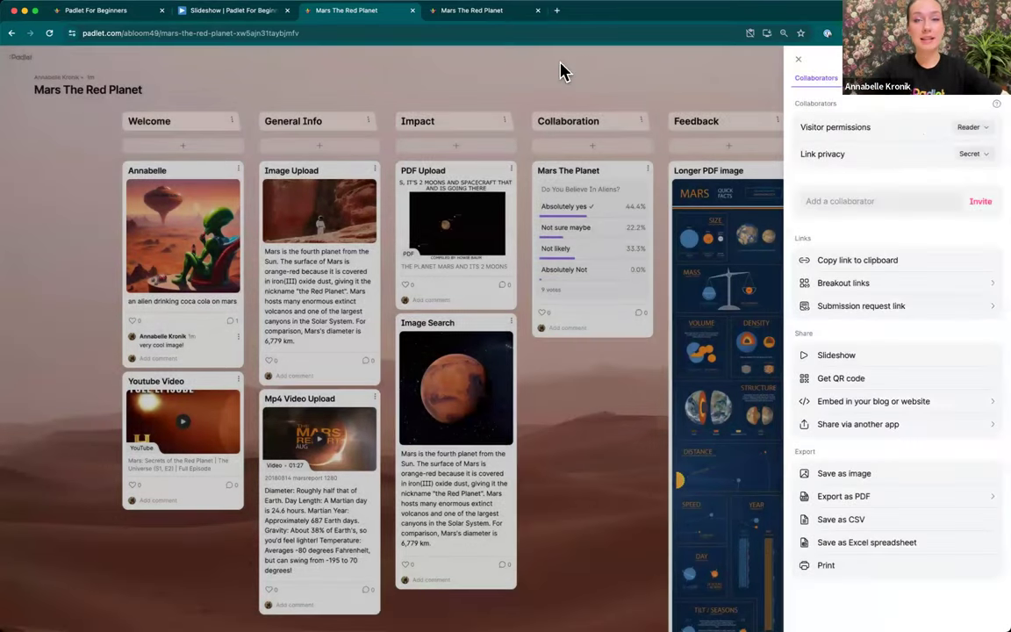
pyautogui.press('Escape')
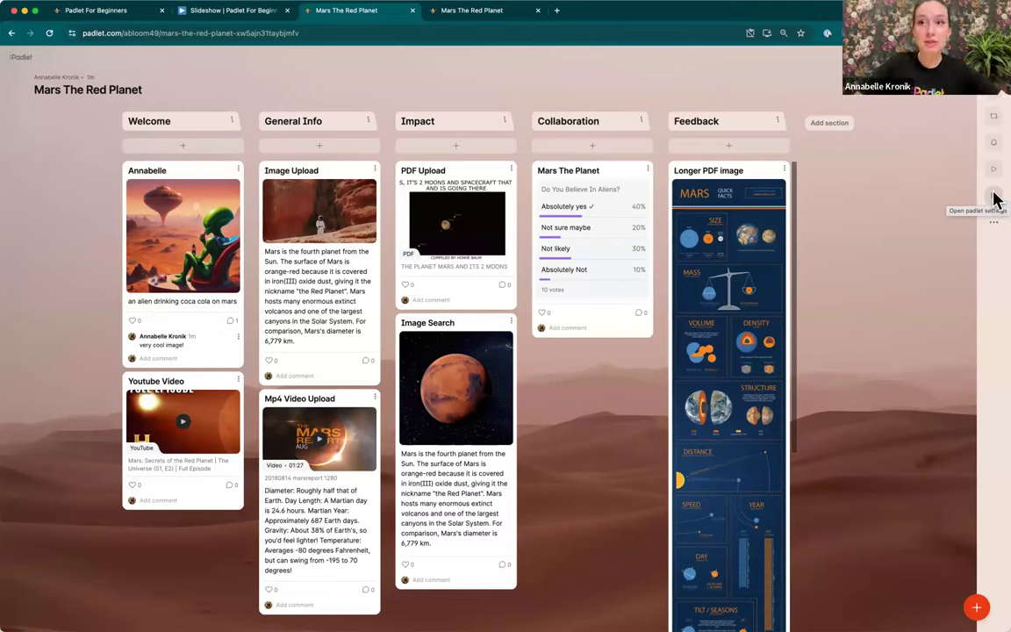
# Enable board submissions and keep the confirmation page after submission.
pyautogui.click(991, 97)
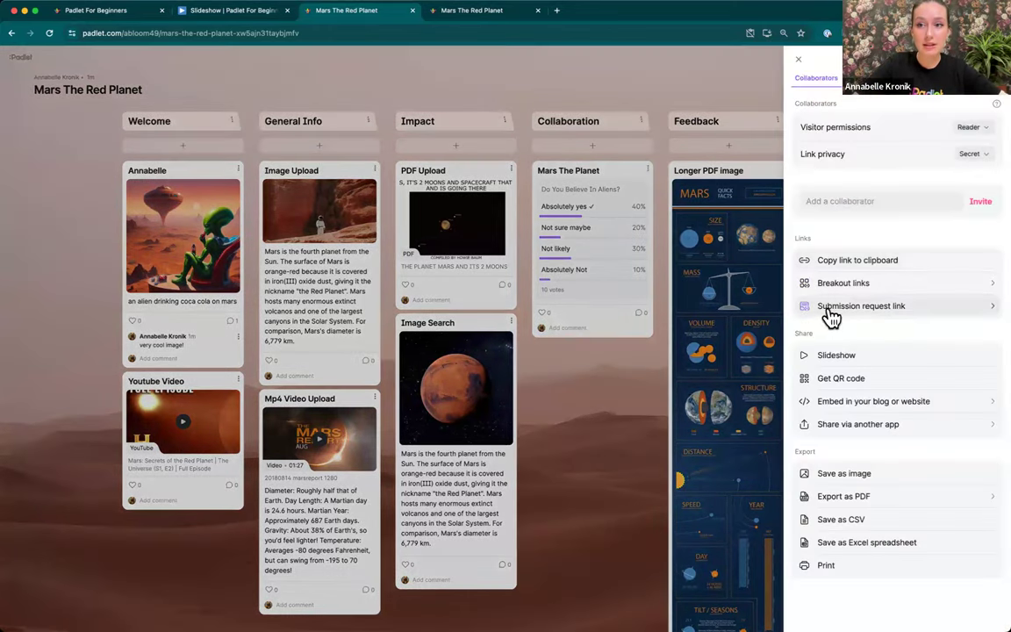
pyautogui.click(934, 309)
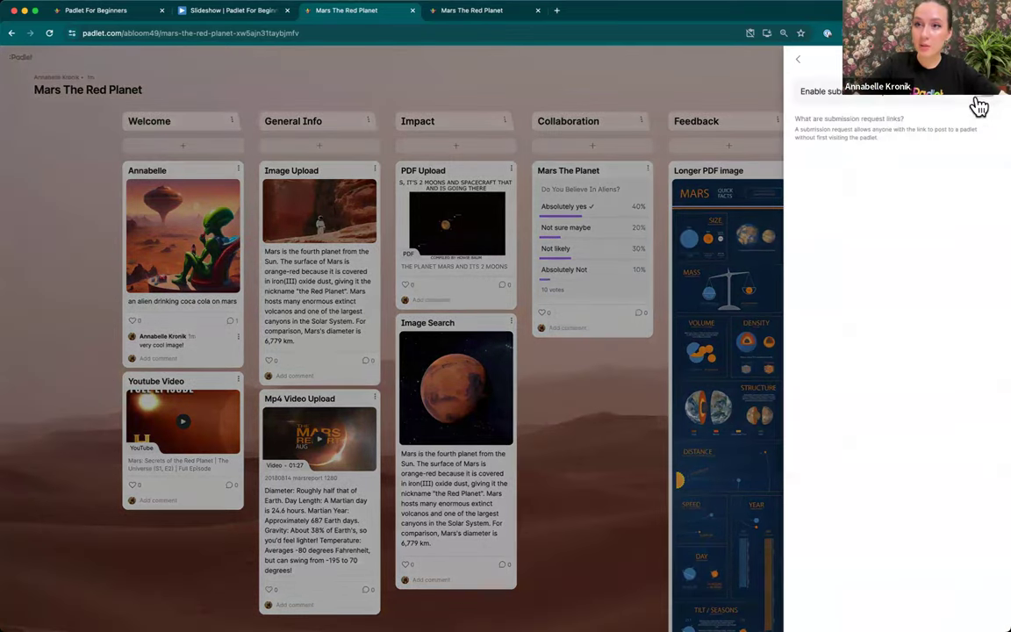
pyautogui.click(981, 104)
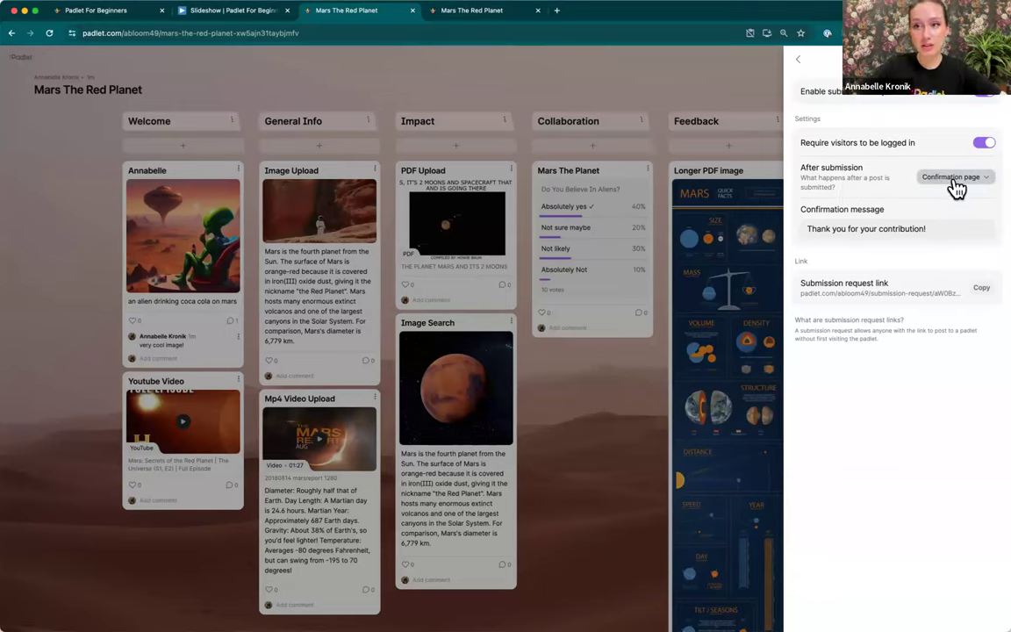
pyautogui.click(941, 179)
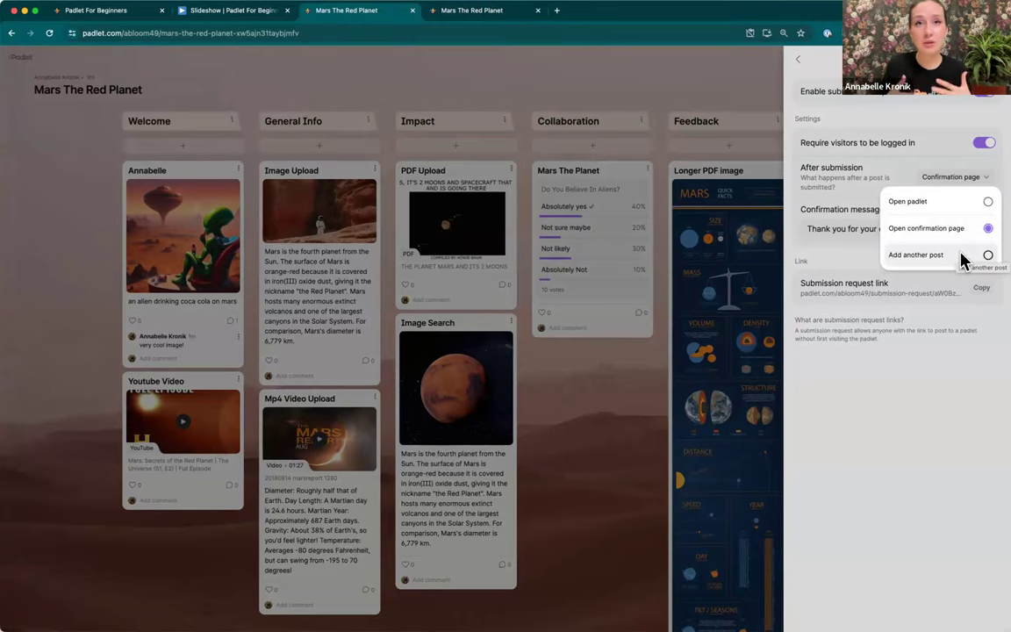
pyautogui.click(852, 253)
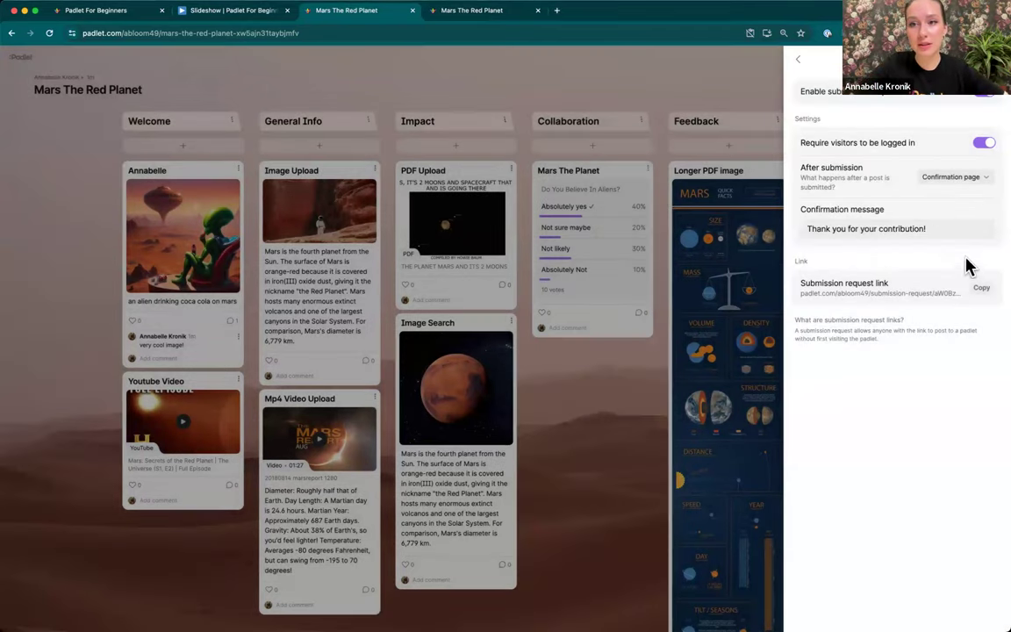
# Copy the submission request link and paste it into a new browser tab.
pyautogui.click(976, 290)
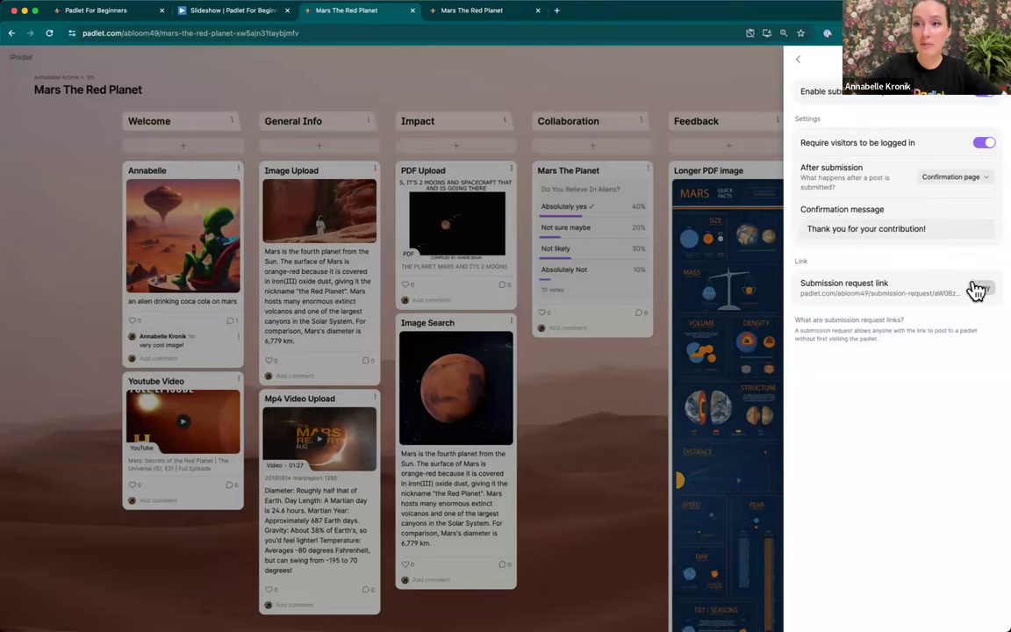
pyautogui.click(982, 288)
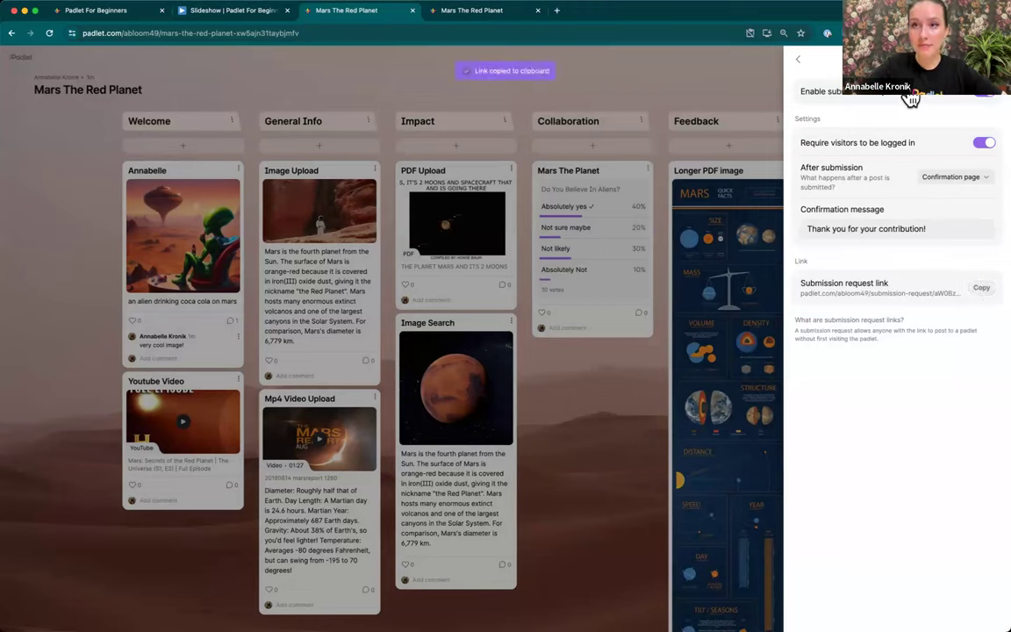
pyautogui.click(560, 11)
pyautogui.press('super+v')
# Publish a submission with a subject and the body 'This is my feedback here.', then return to the breakout tab.
pyautogui.press('Return')
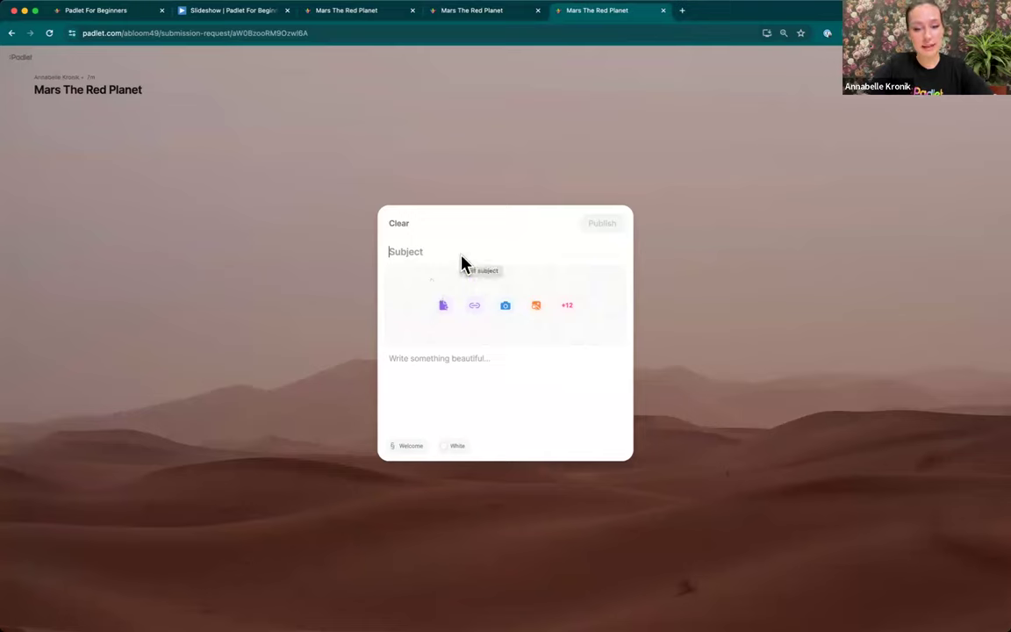
pyautogui.write('Annabelle')
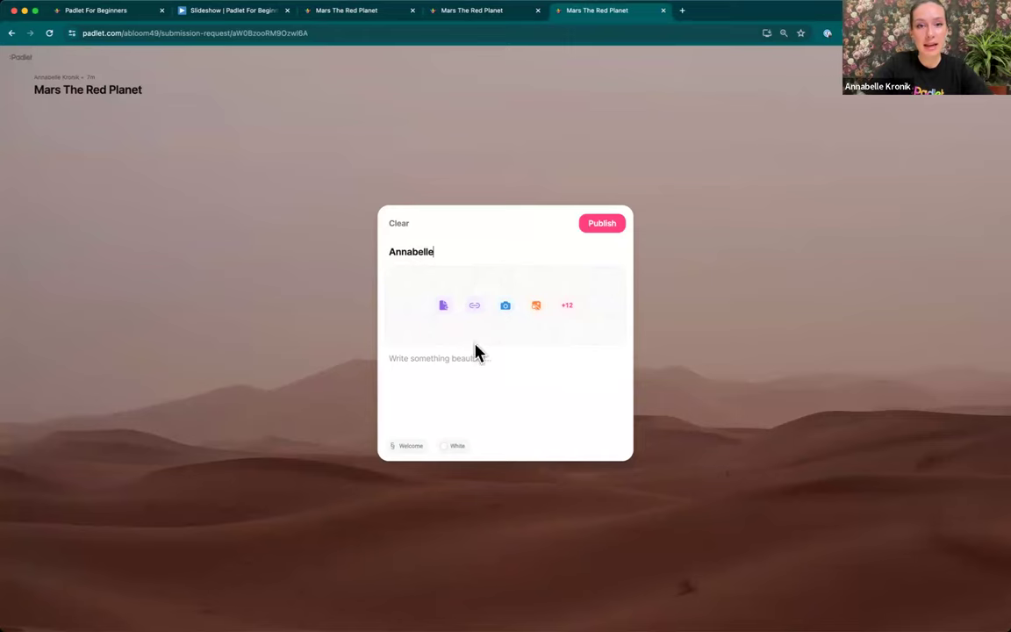
pyautogui.click(478, 354)
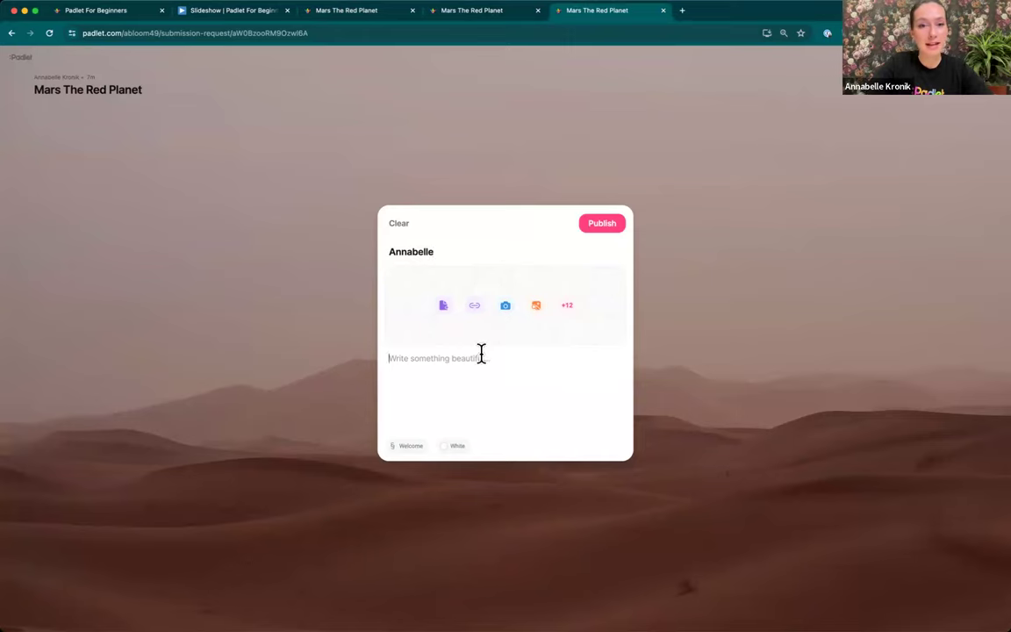
pyautogui.write('This is my')
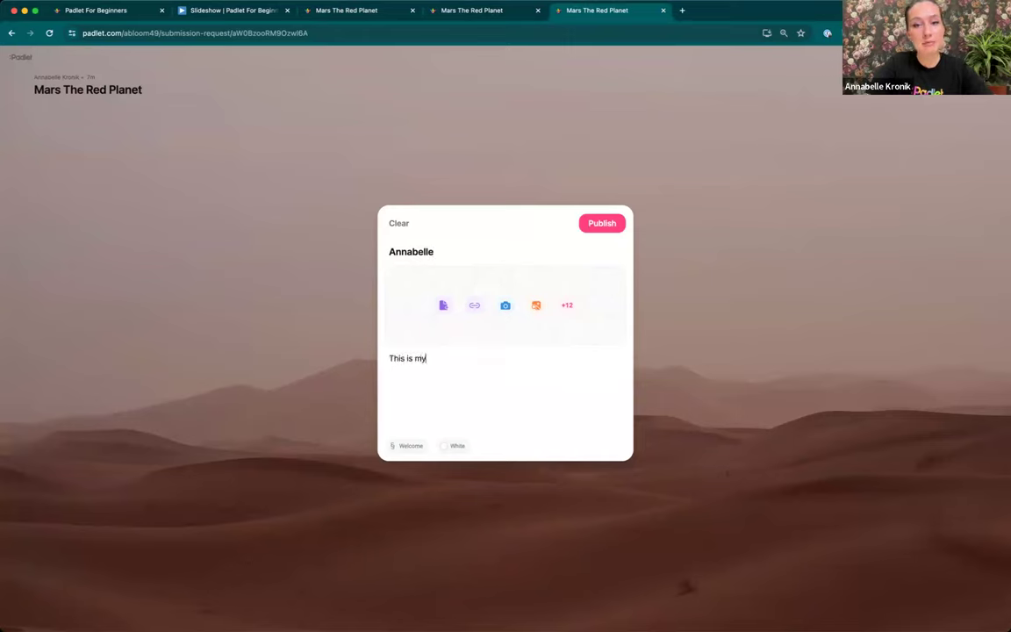
pyautogui.write(' feedbackhere')
pyautogui.press('BackSpace')
pyautogui.press('BackSpace')
pyautogui.press('BackSpace')
pyautogui.press('BackSpace')
pyautogui.write('here.')
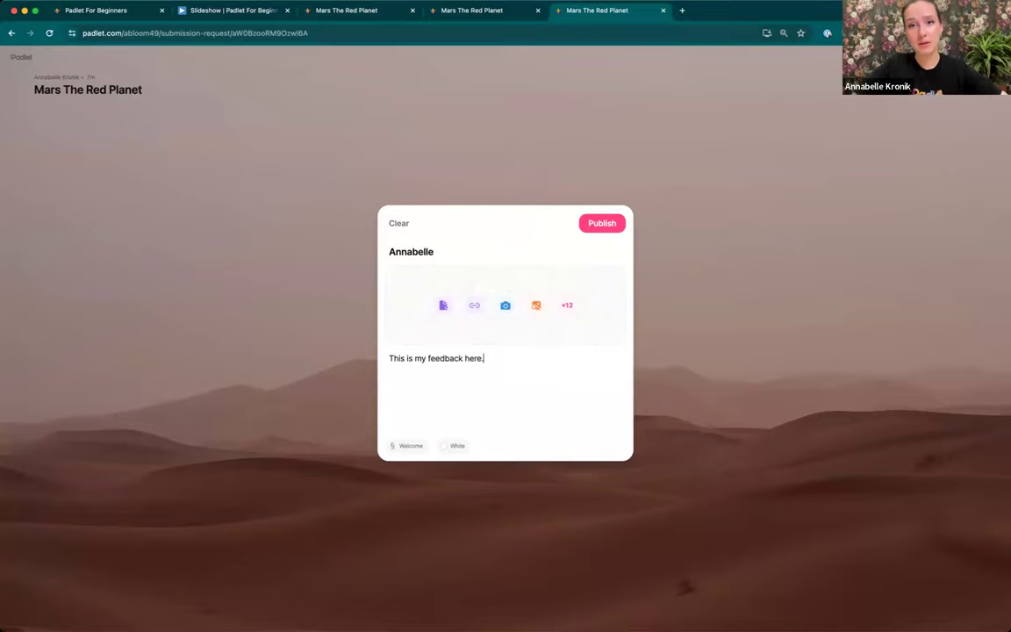
pyautogui.click(602, 223)
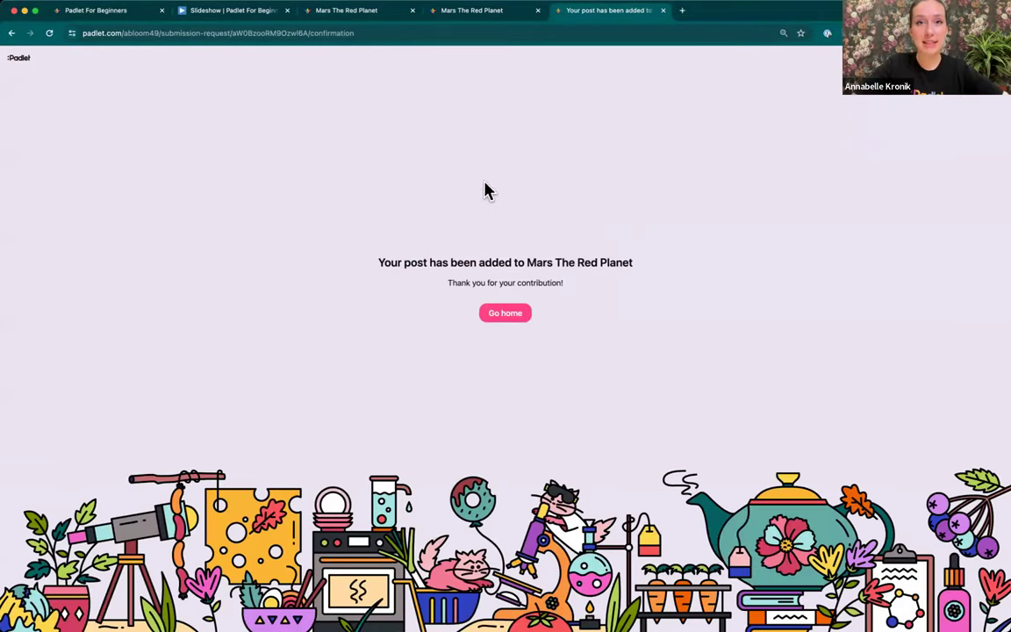
pyautogui.click(496, 12)
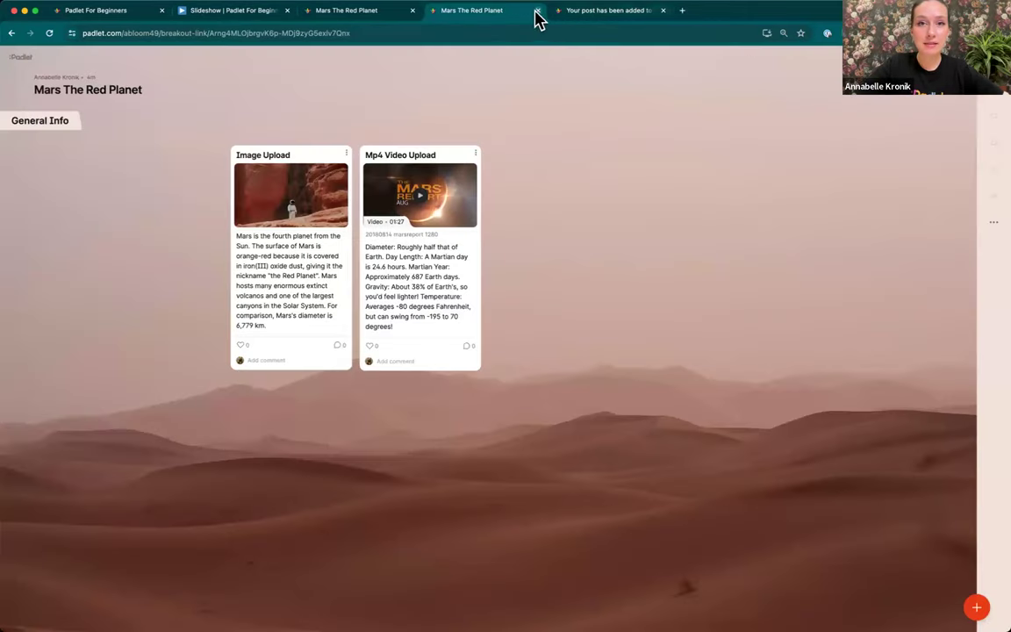
# Close the extra tabs, set After submission to Open padlet, and copy the submission link.
pyautogui.click(537, 12)
pyautogui.hotkey('ctrl', 'w')
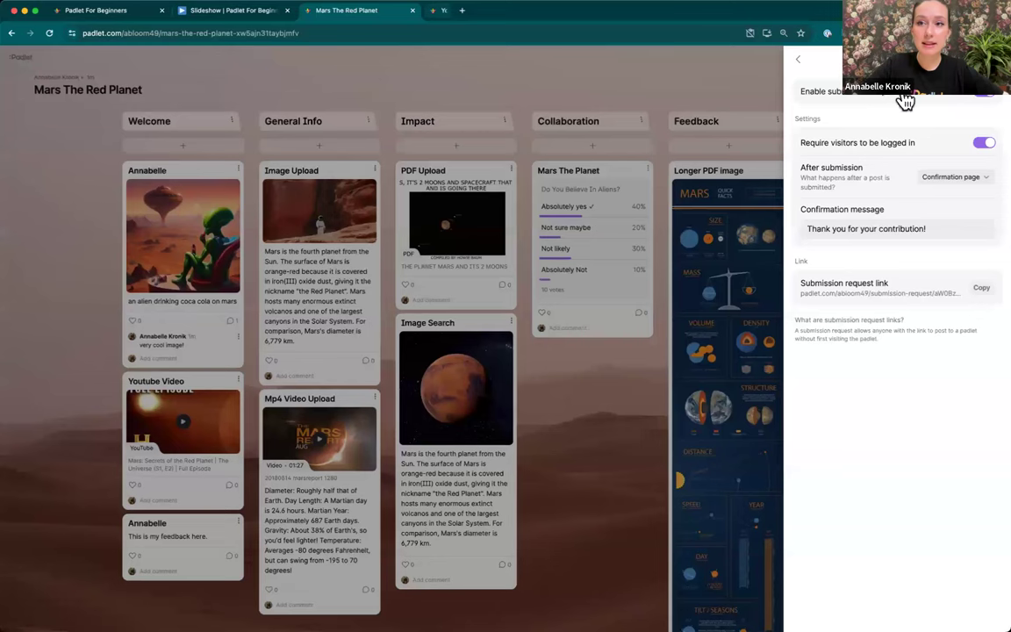
pyautogui.click(951, 178)
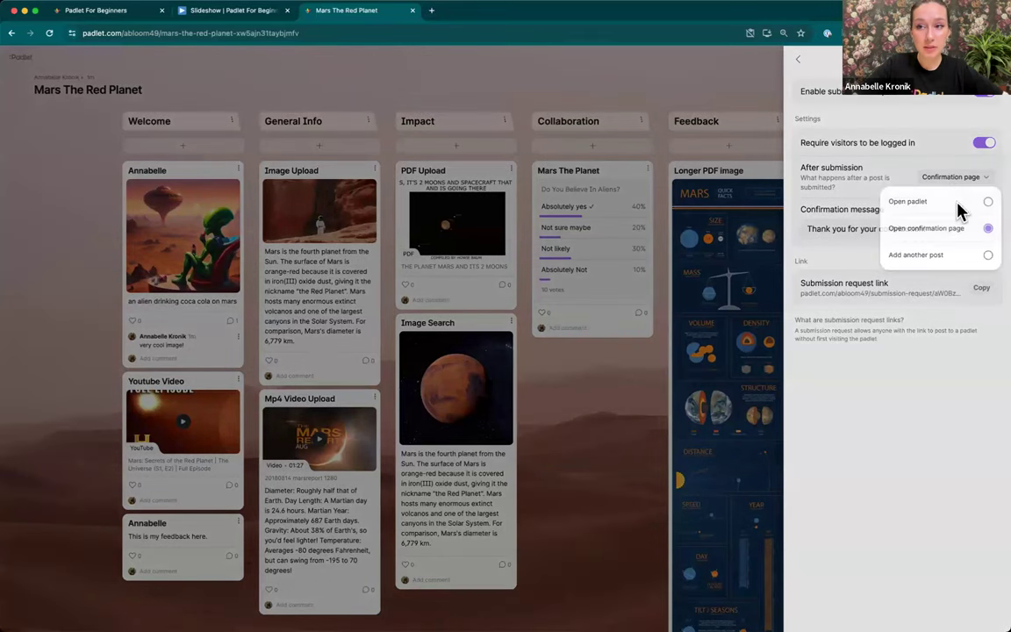
pyautogui.click(961, 202)
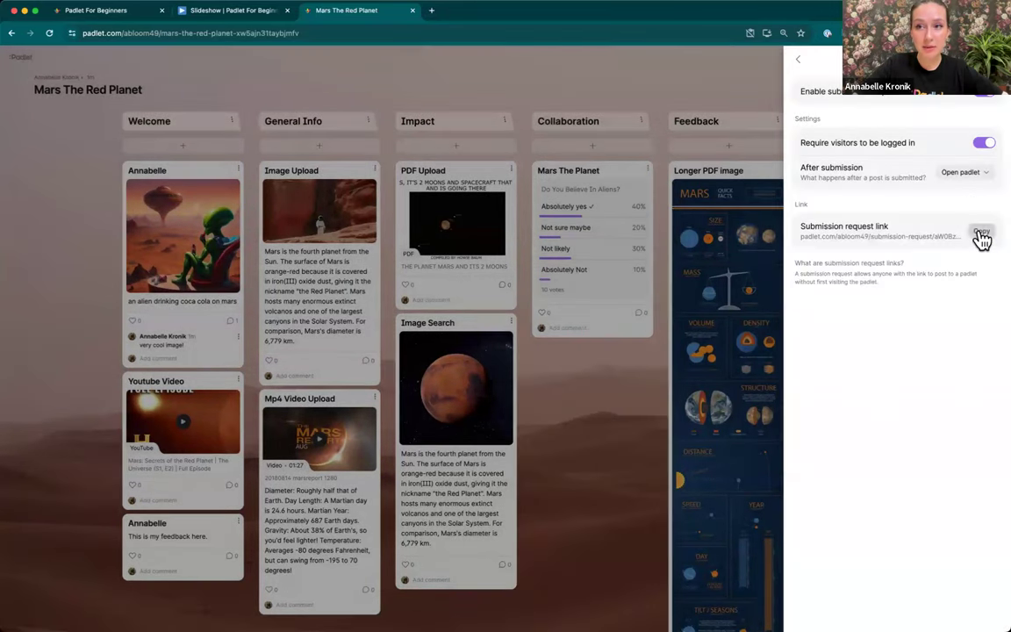
pyautogui.click(979, 231)
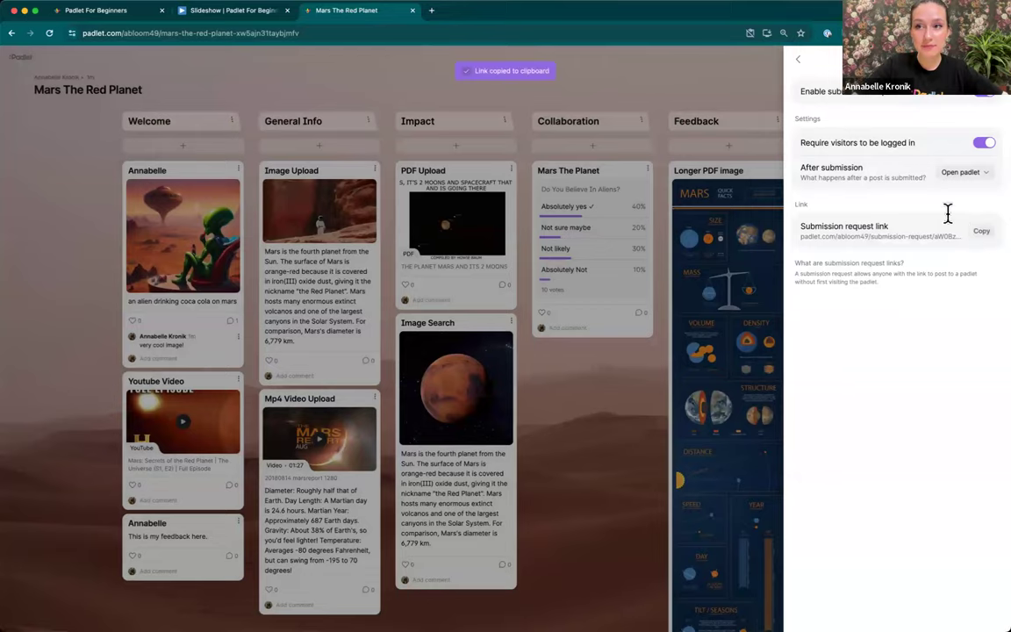
# Load the submission link in a new tab and post the submitter's name with body 'This is my feedback'.
pyautogui.click(431, 11)
pyautogui.hotkey('ctrl', 'v')
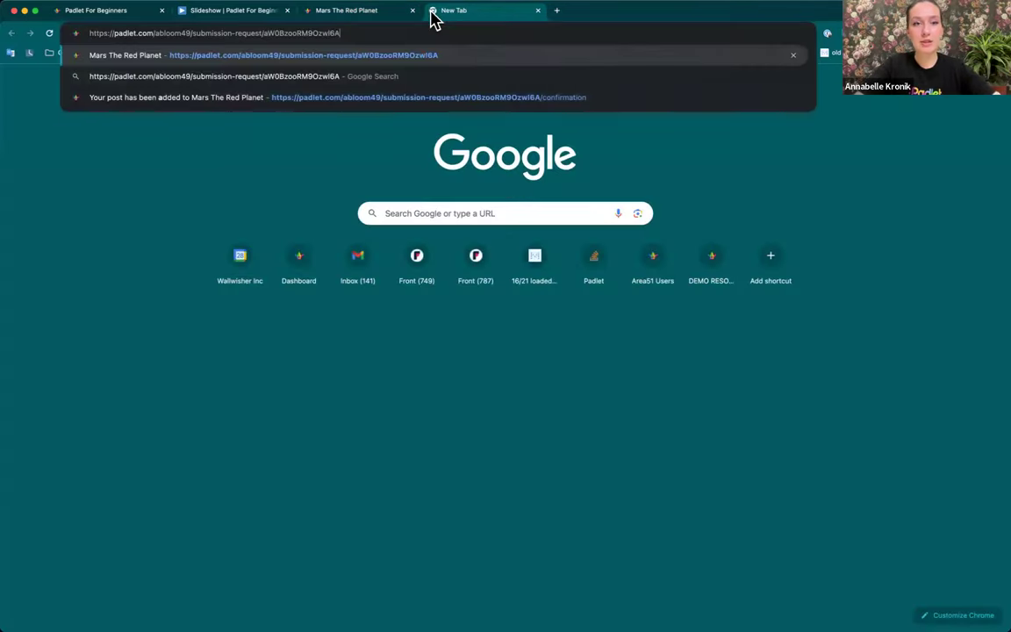
pyautogui.press('Return')
pyautogui.write('Annabelle')
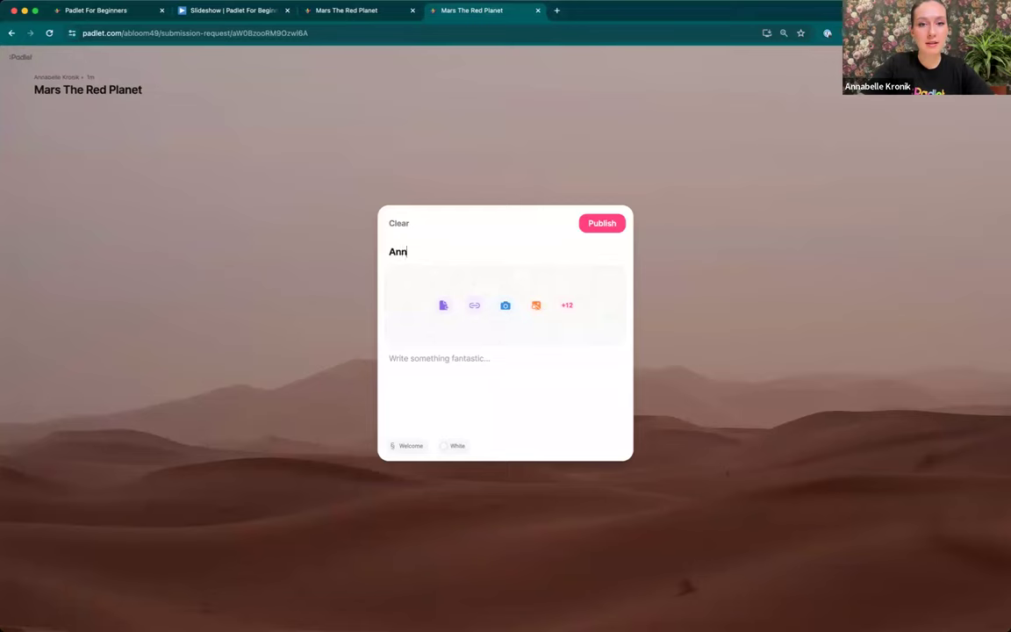
pyautogui.click(459, 360)
pyautogui.write('Th')
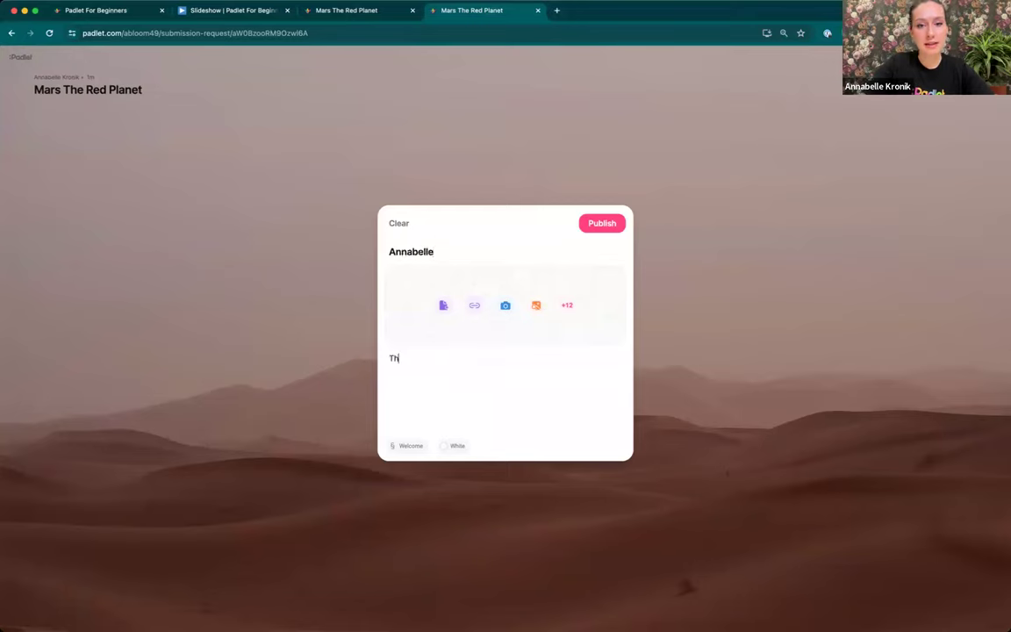
pyautogui.write('is is my feedback')
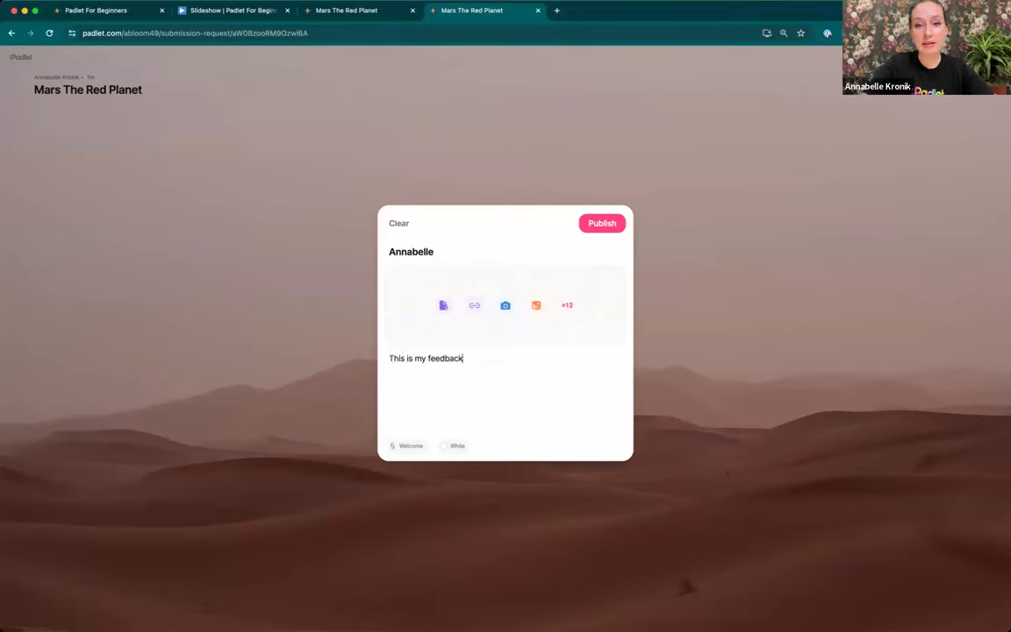
pyautogui.click(606, 230)
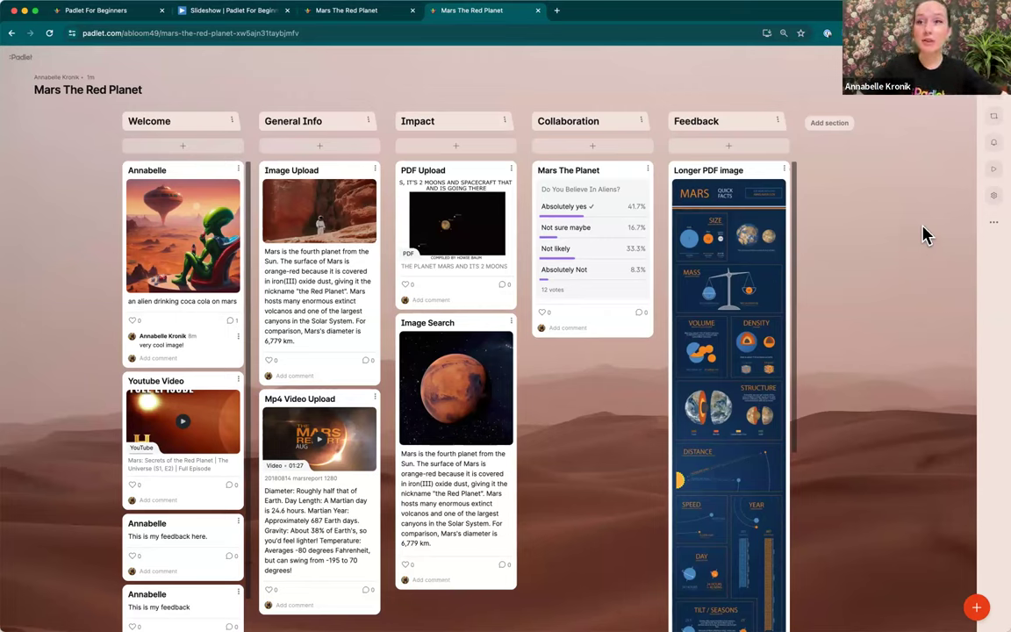
# Launch the Mars The Red Planet board as a slideshow.
pyautogui.click(994, 172)
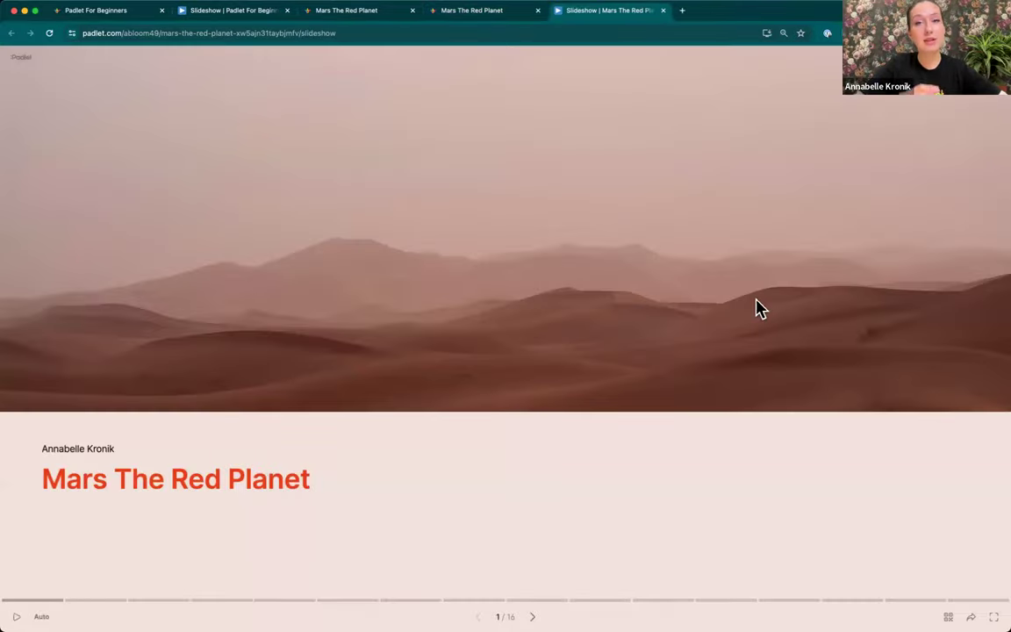
# Advance the slideshow through Welcome, alien image, YouTube, feedback, General Info and Image Upload slides to PDF Upload.
pyautogui.press('Right')
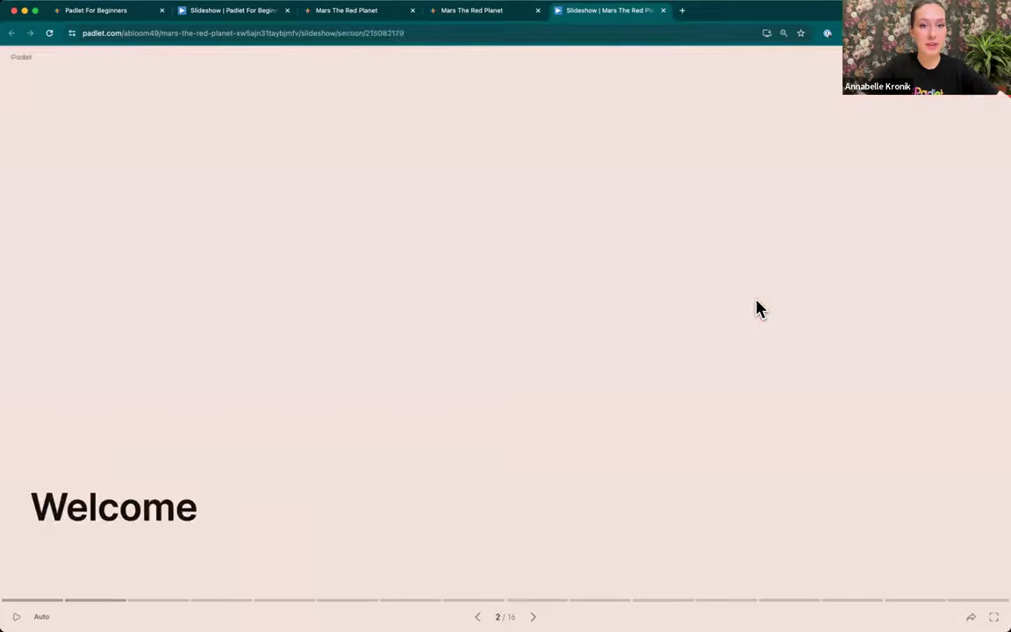
pyautogui.press('Right')
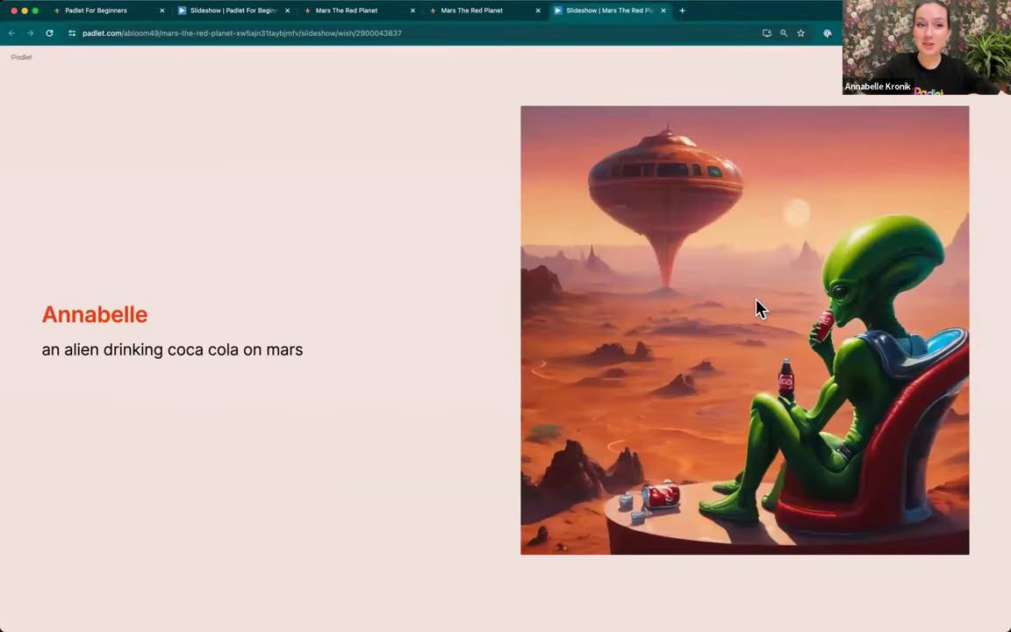
pyautogui.press('Right')
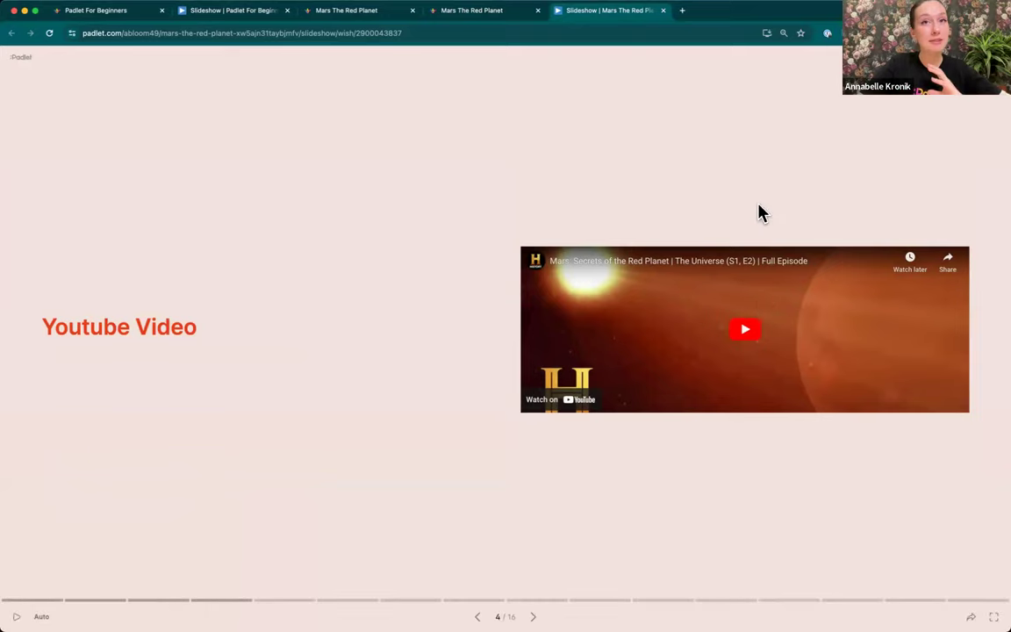
pyautogui.press('Right')
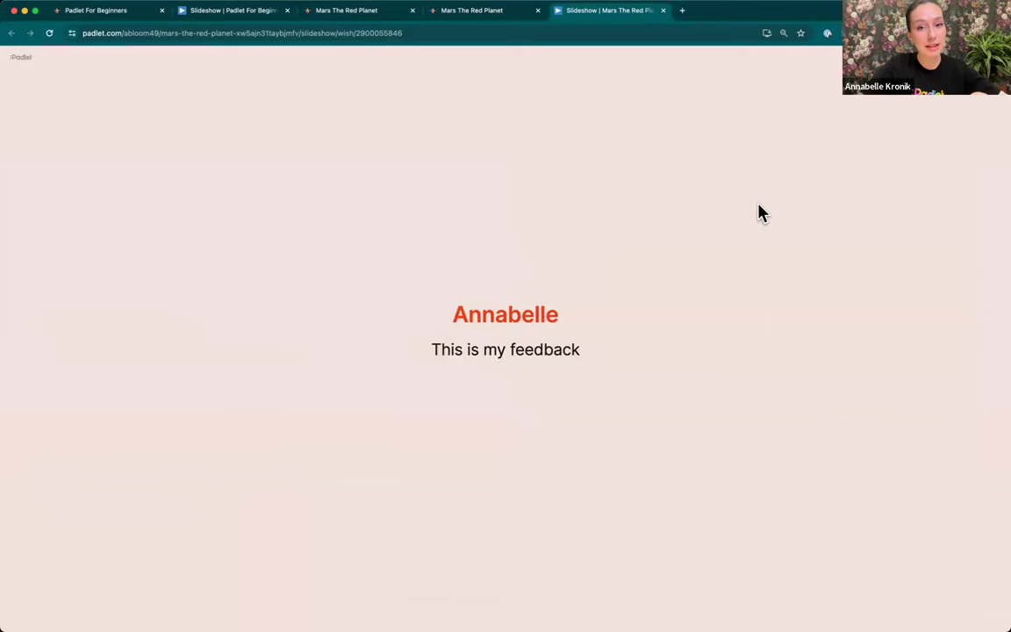
pyautogui.press('Right')
pyautogui.press('Right')
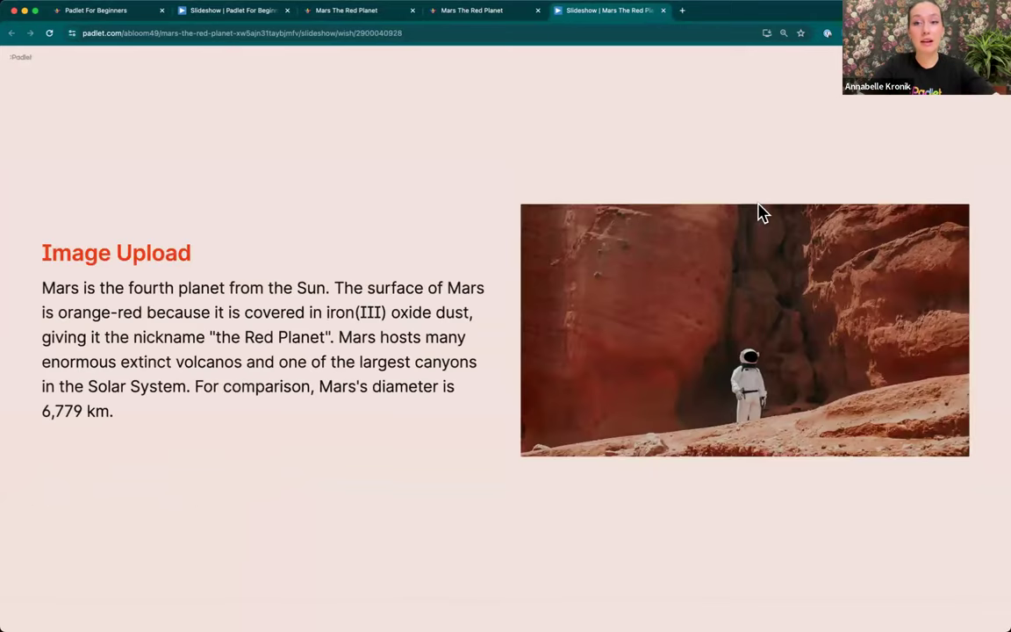
pyautogui.press('Right')
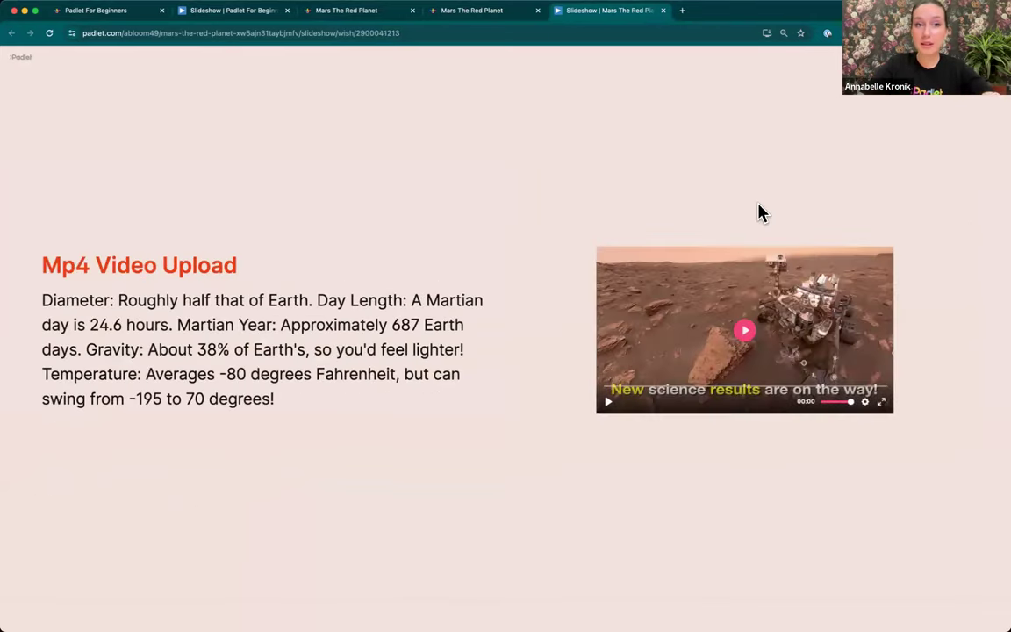
pyautogui.press('Right')
pyautogui.press('Right')
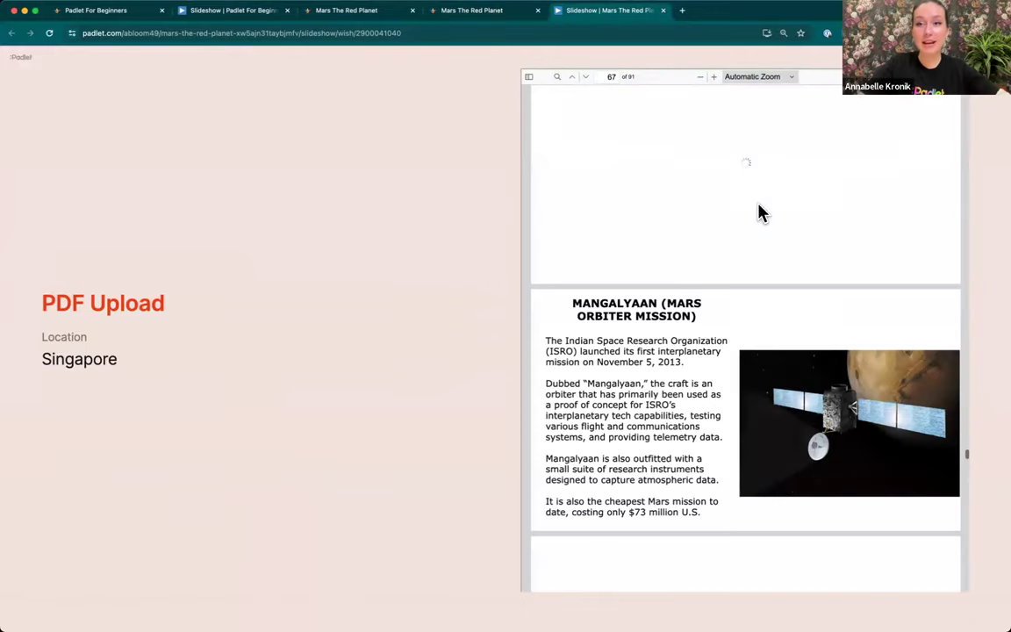
# Scroll through the embedded Mars PDF, then advance the slideshow to the next slide.
pyautogui.scroll(10, 759, 212)
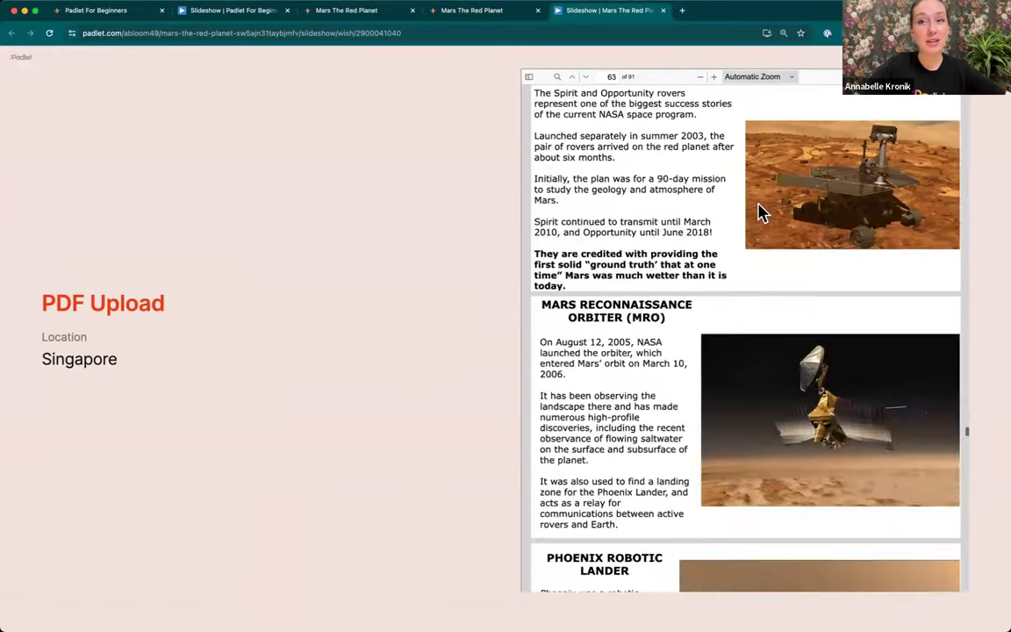
pyautogui.scroll(8, 759, 212)
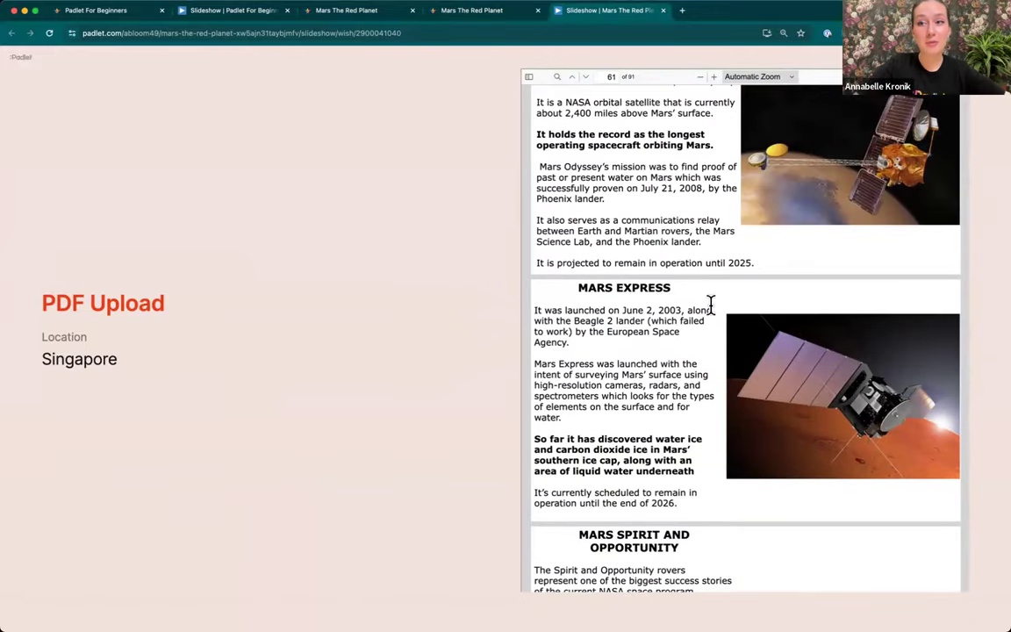
pyautogui.scroll(-10, 711, 303)
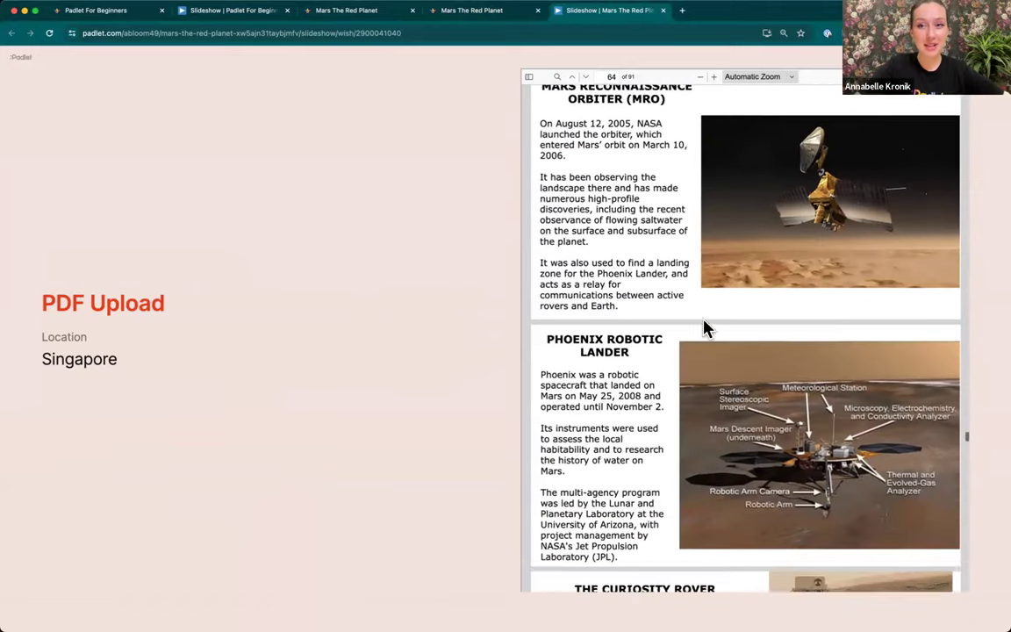
pyautogui.scroll(-10, 703, 319)
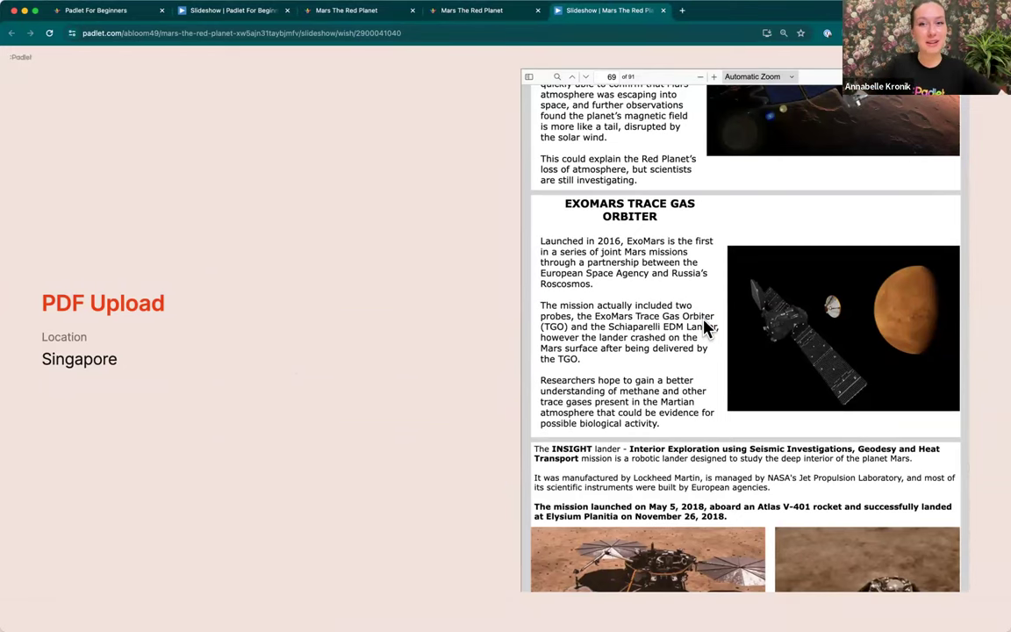
pyautogui.scroll(-2, 706, 326)
pyautogui.scroll(-1, 706, 326)
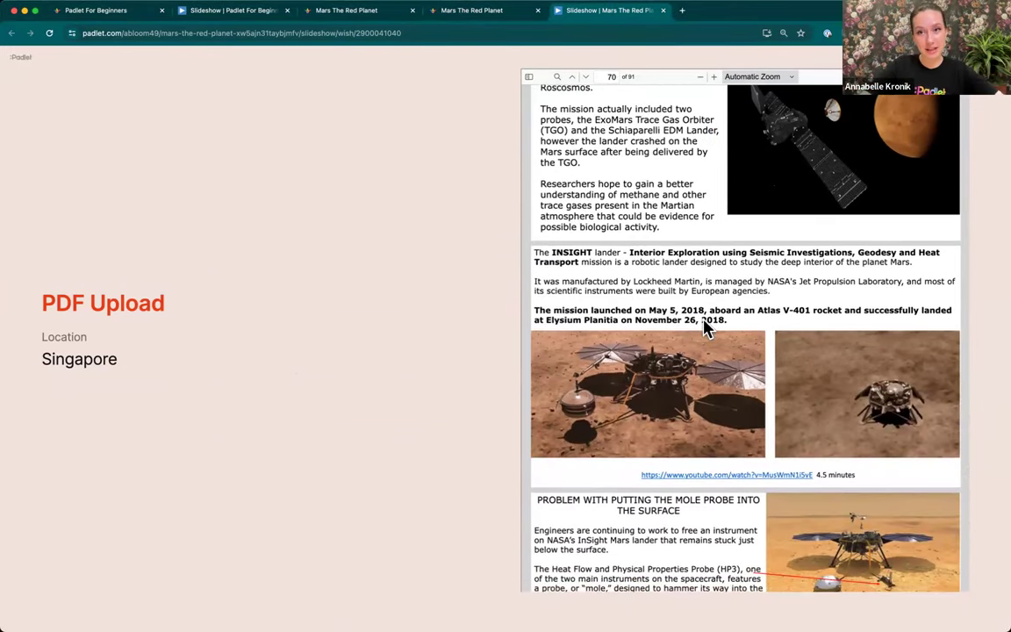
pyautogui.scroll(-3, 706, 326)
pyautogui.scroll(-10, 706, 327)
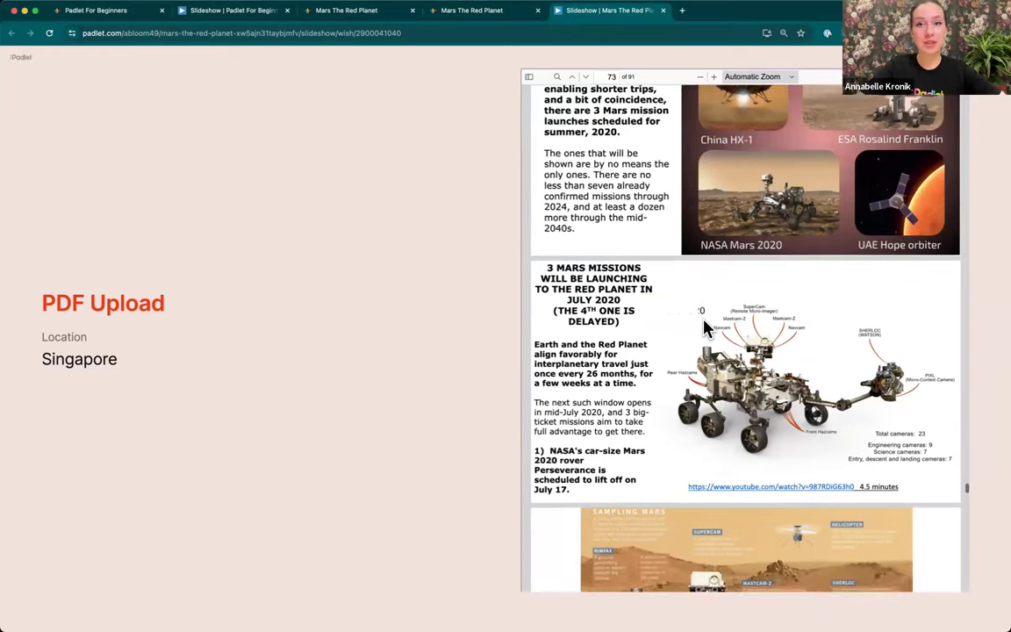
pyautogui.scroll(-15, 643, 306)
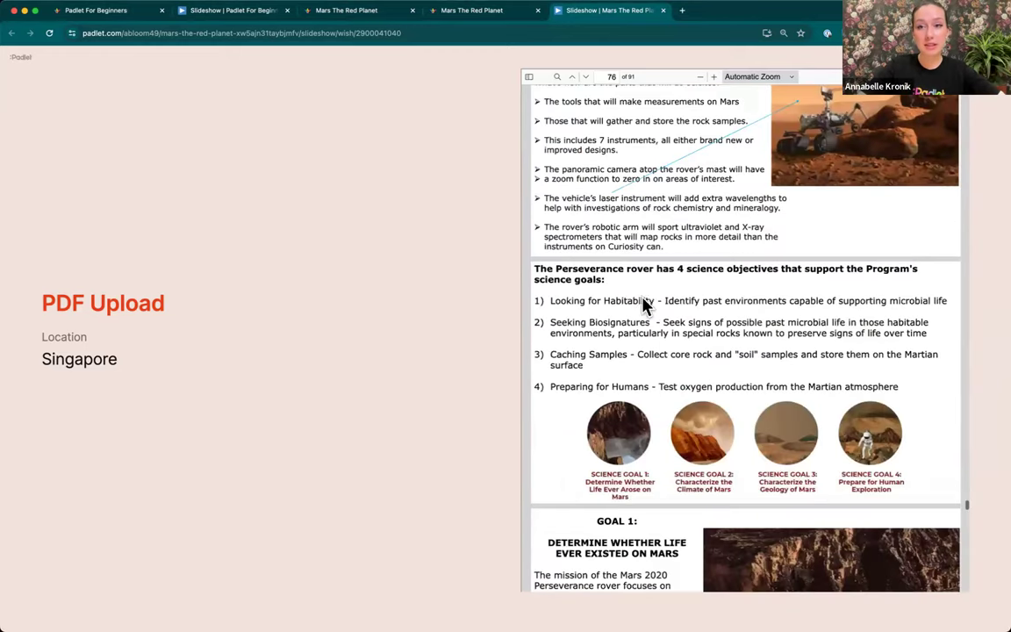
pyautogui.scroll(-10, 643, 305)
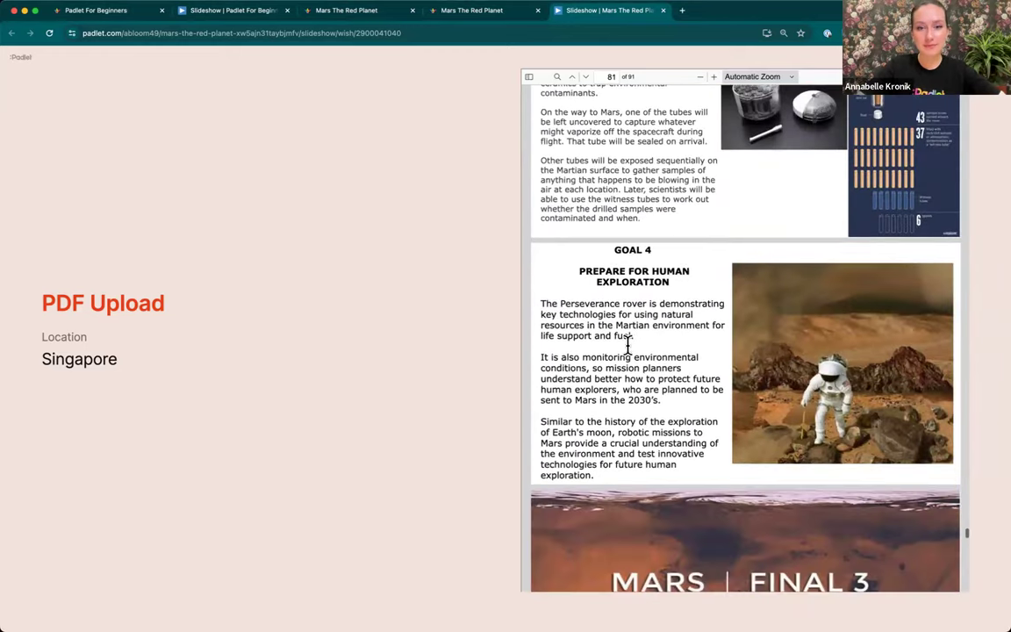
pyautogui.press('Right')
pyautogui.press('Right')
pyautogui.press('Right')
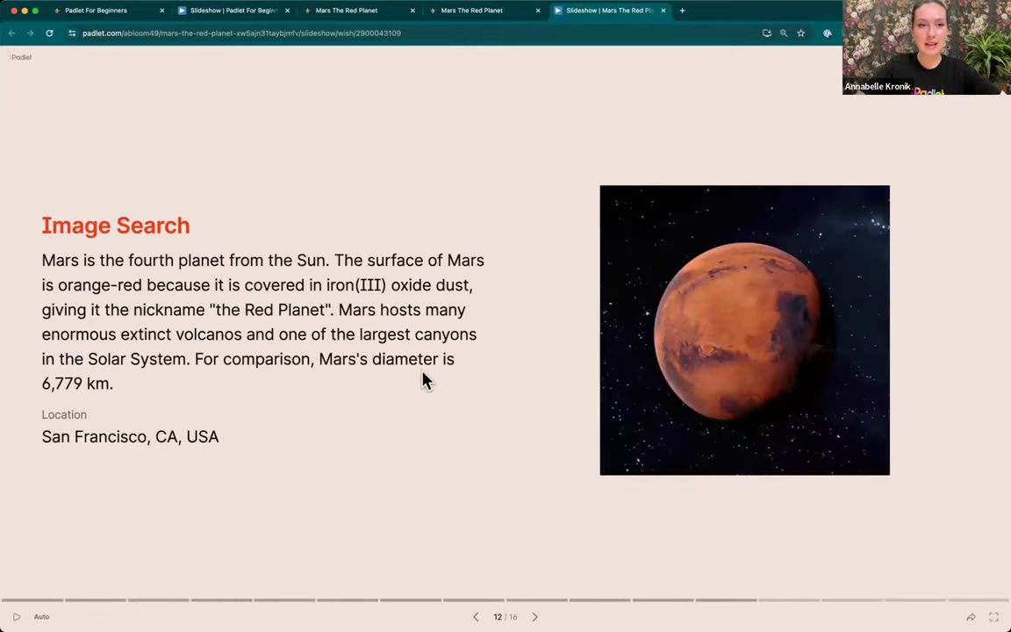
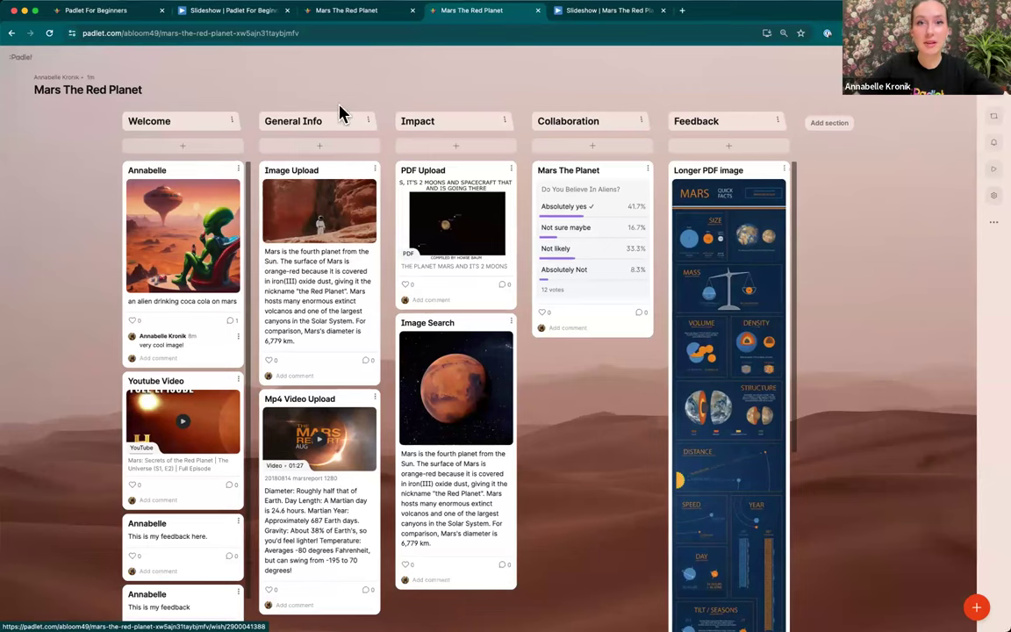
# Switch to the other open 'Mars The Red Planet' board tab.
pyautogui.click(393, 20)
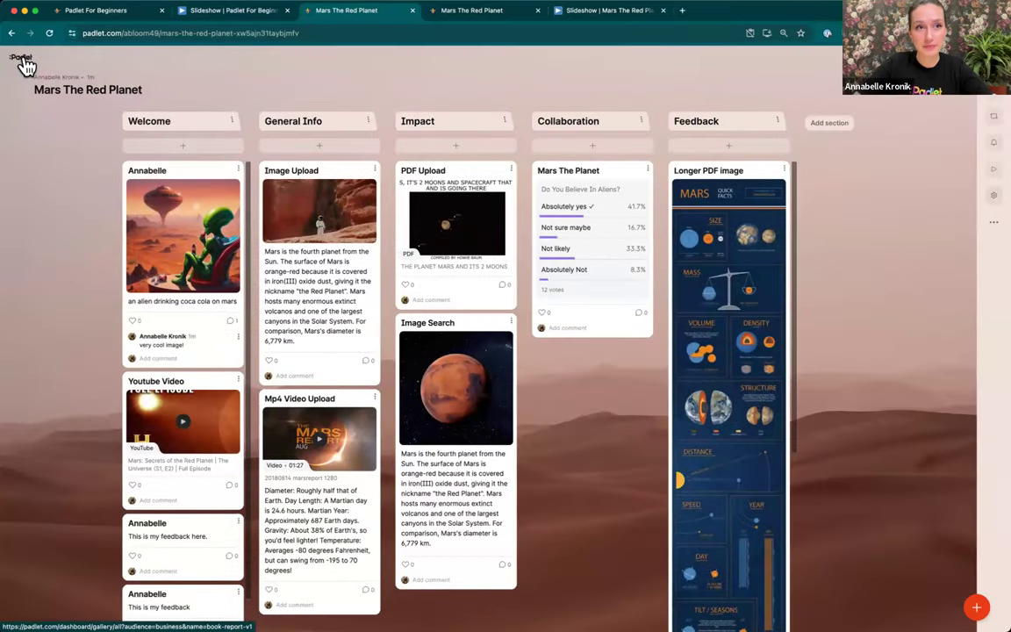
# Go to the dashboard Gallery and bring up the new-board panel.
pyautogui.click(24, 63)
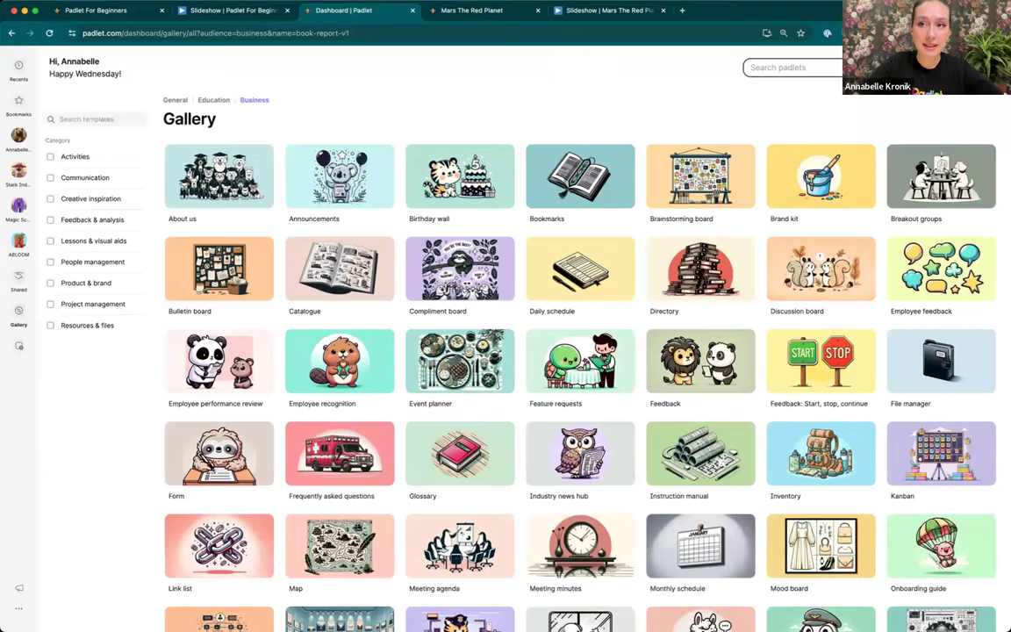
pyautogui.click(965, 66)
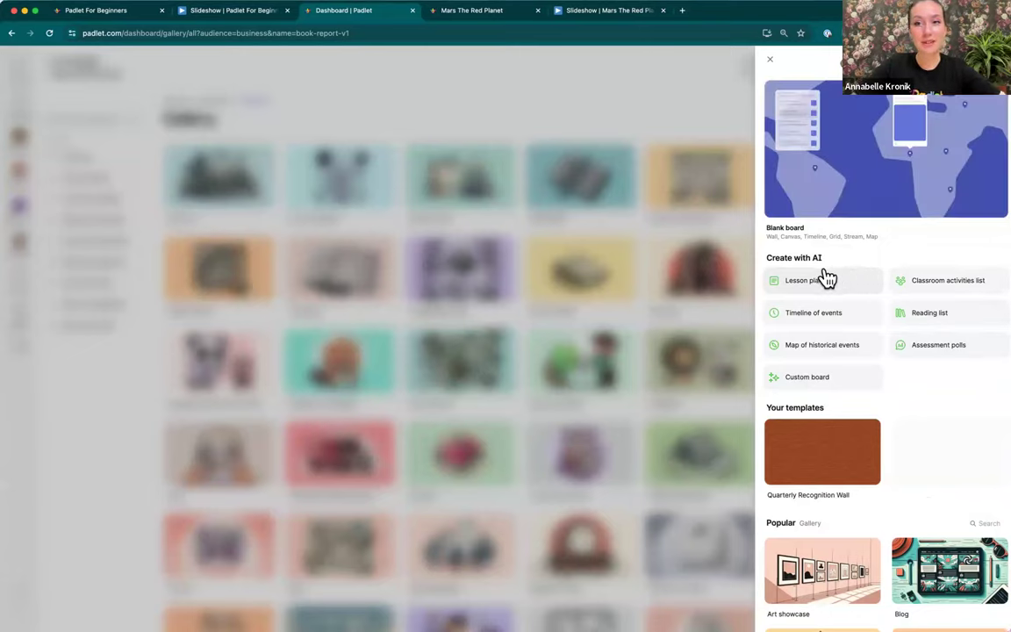
# Start an AI Lesson plan for Astronomy, grades 11, 12 and Higher Ed., topic 'Mars the planet'.
pyautogui.click(838, 281)
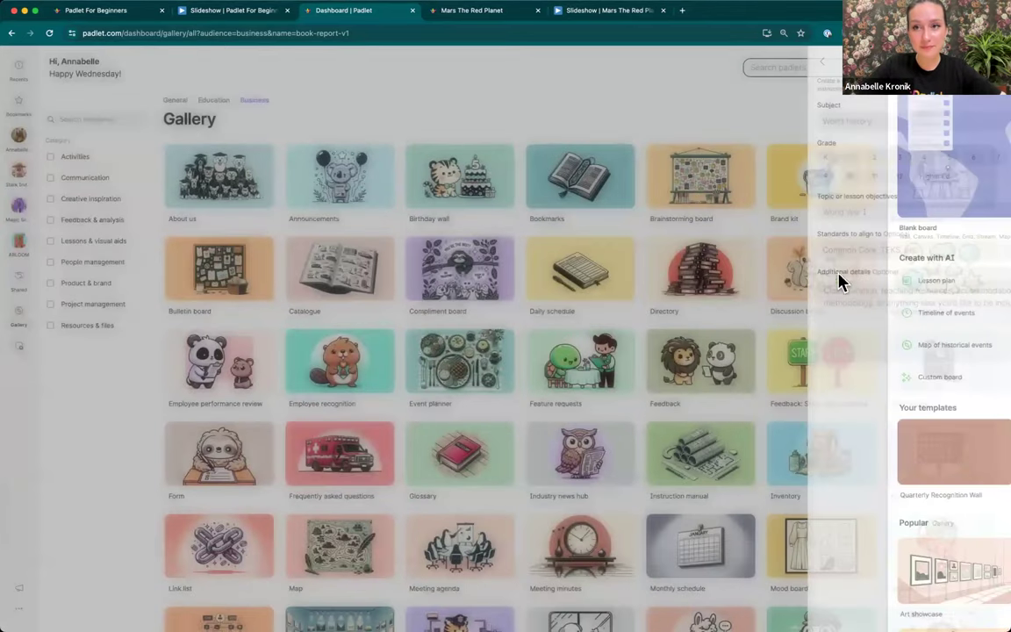
pyautogui.click(833, 120)
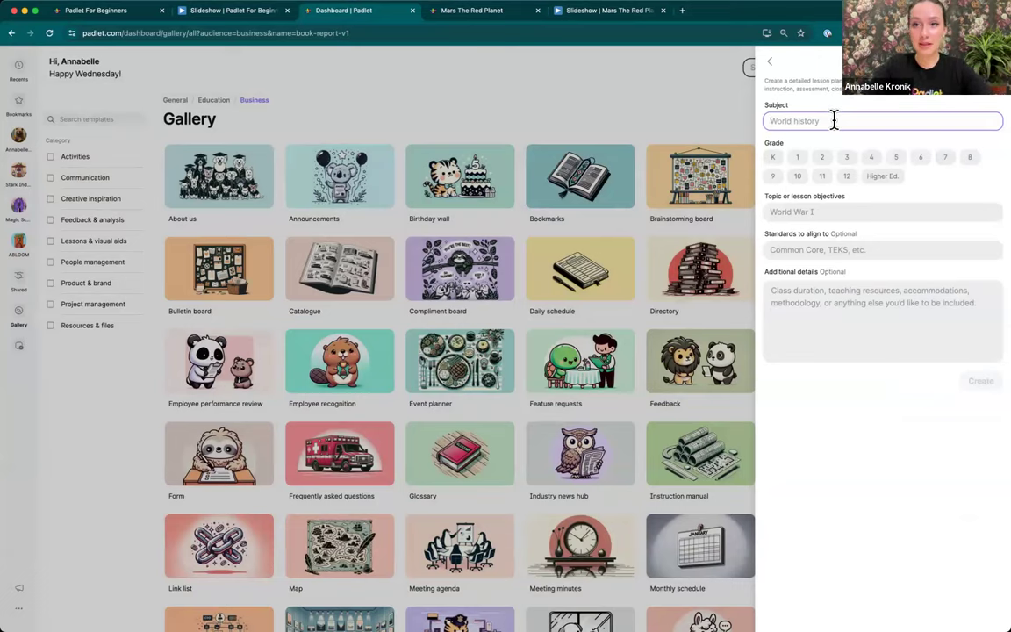
pyautogui.write('Astro')
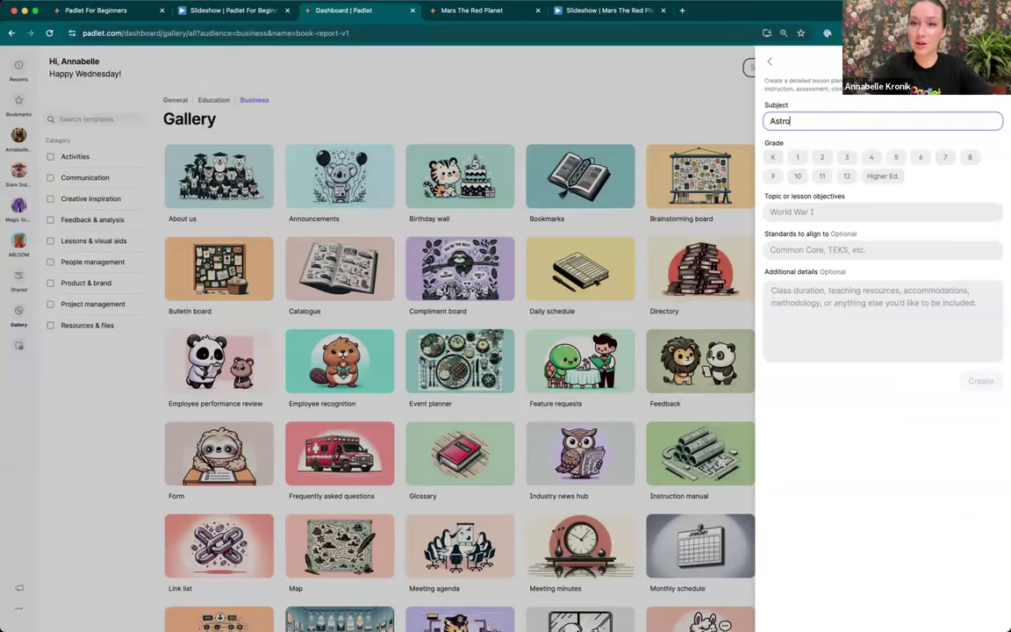
pyautogui.write('nomy')
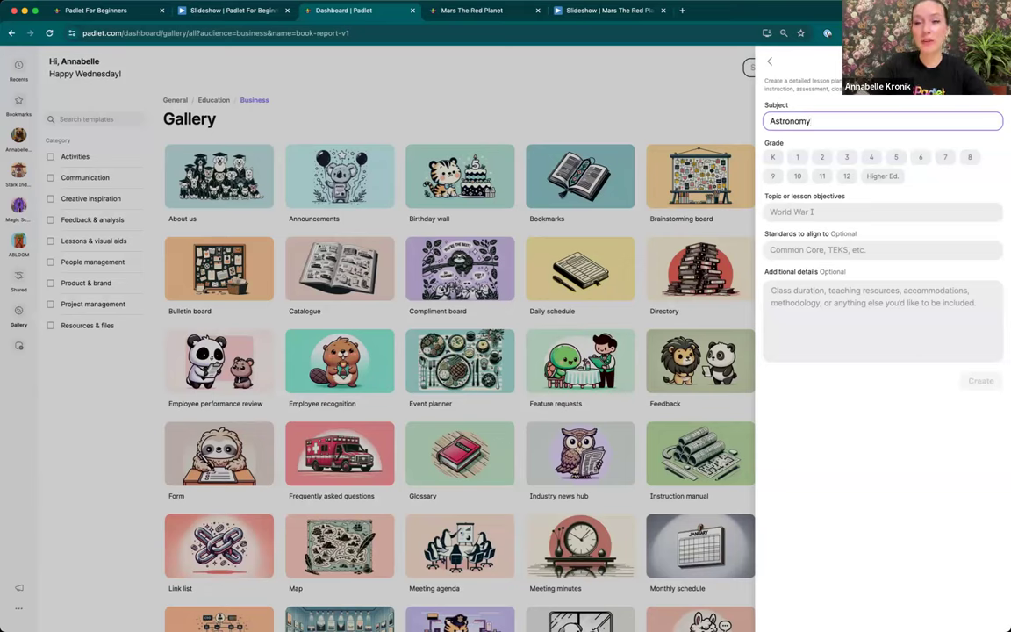
pyautogui.click(873, 181)
pyautogui.click(848, 179)
pyautogui.click(824, 178)
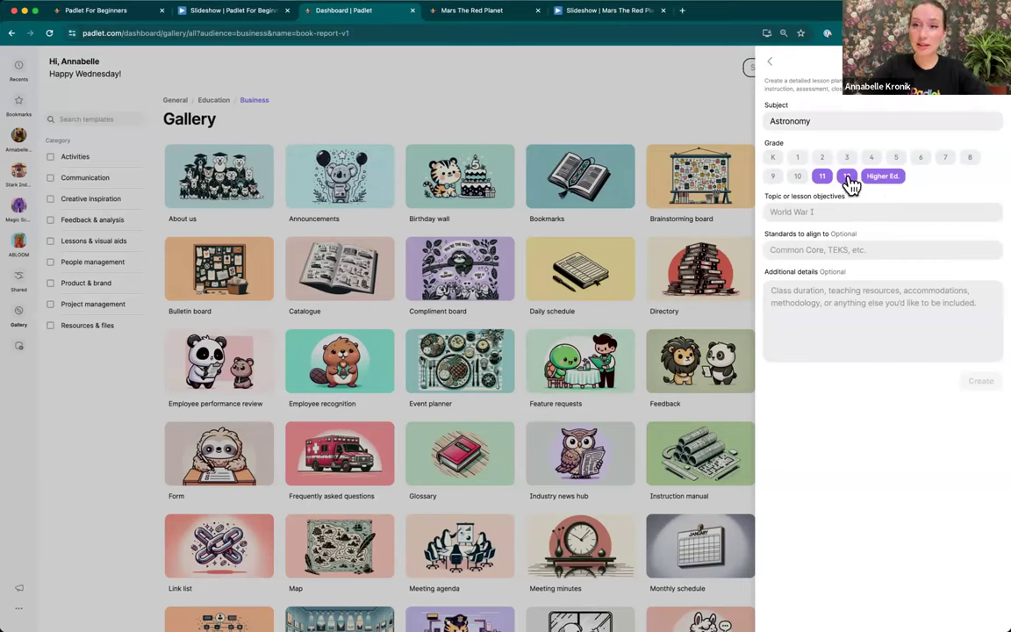
pyautogui.click(834, 213)
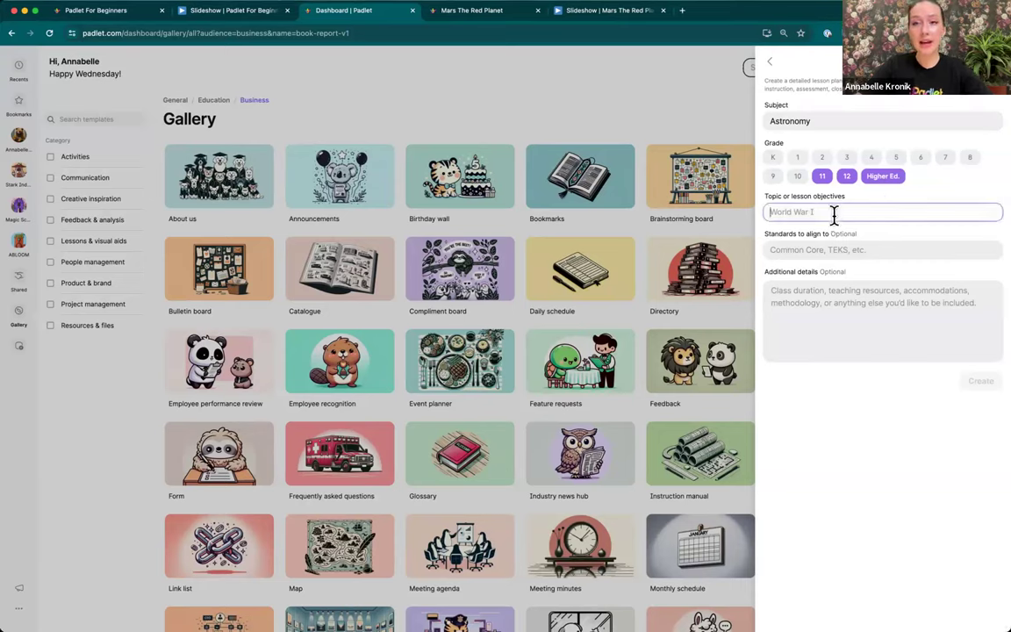
pyautogui.write('Mars')
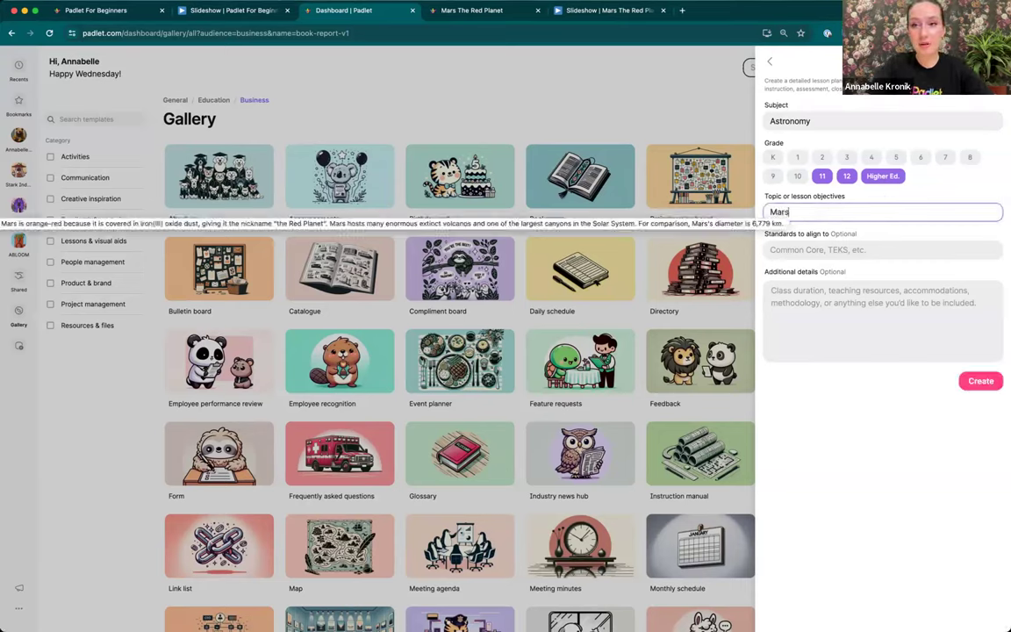
pyautogui.write(' the planet')
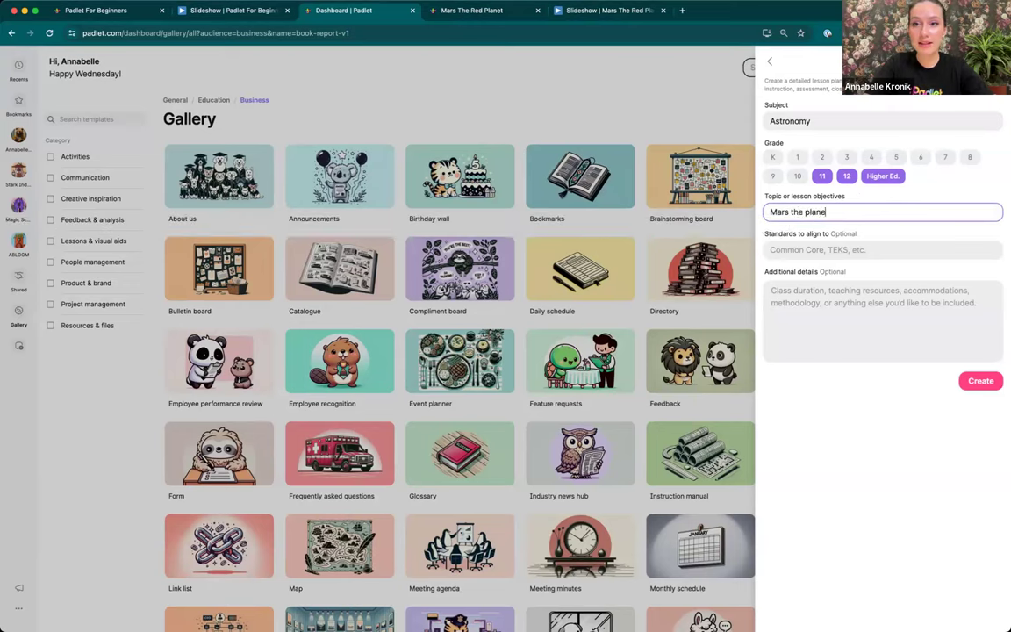
pyautogui.click(873, 249)
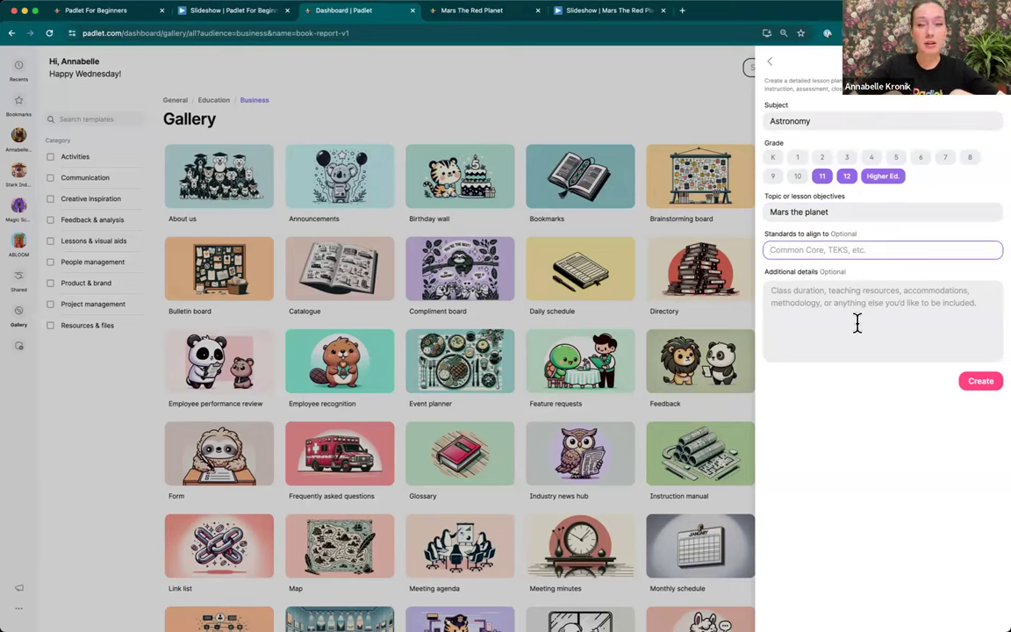
# Add details requesting General Information, Impact on Humanity, Collaboration sections and fun activities for hyperactive students.
pyautogui.click(853, 303)
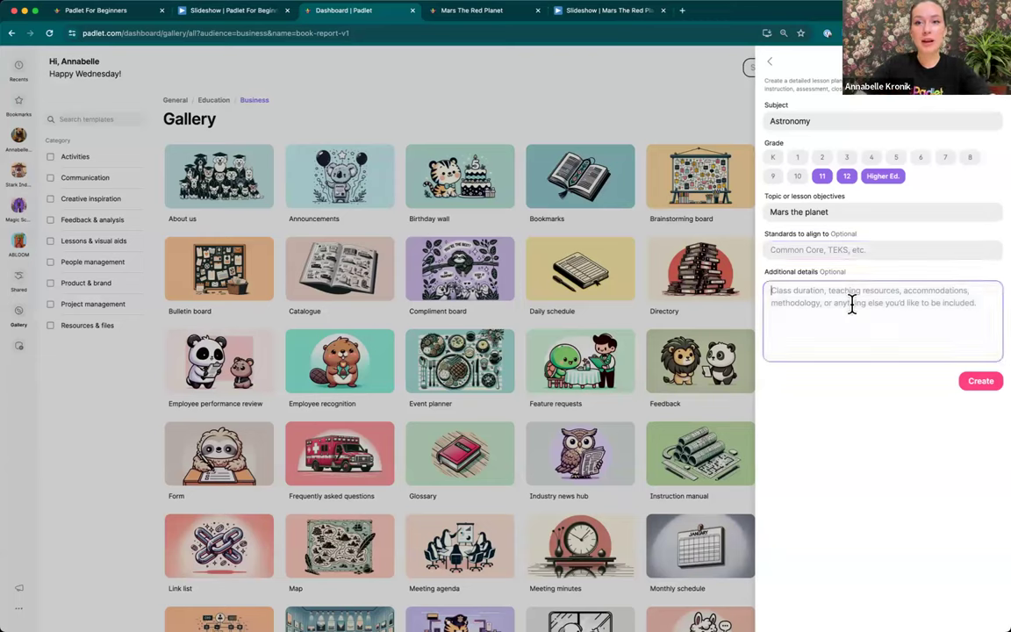
pyautogui.write('please c')
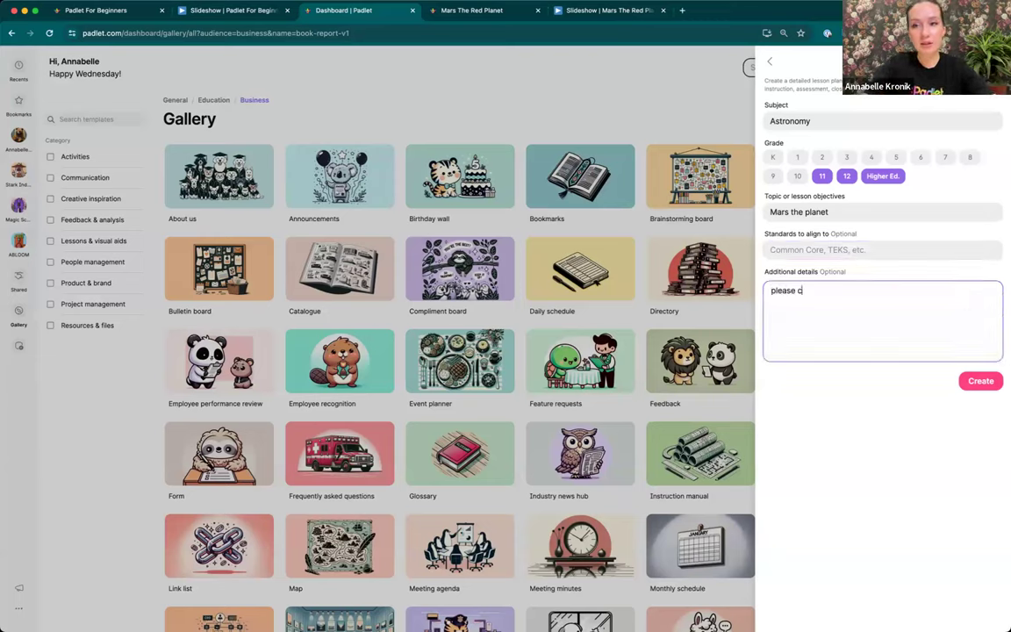
pyautogui.write('reate a lesson pla')
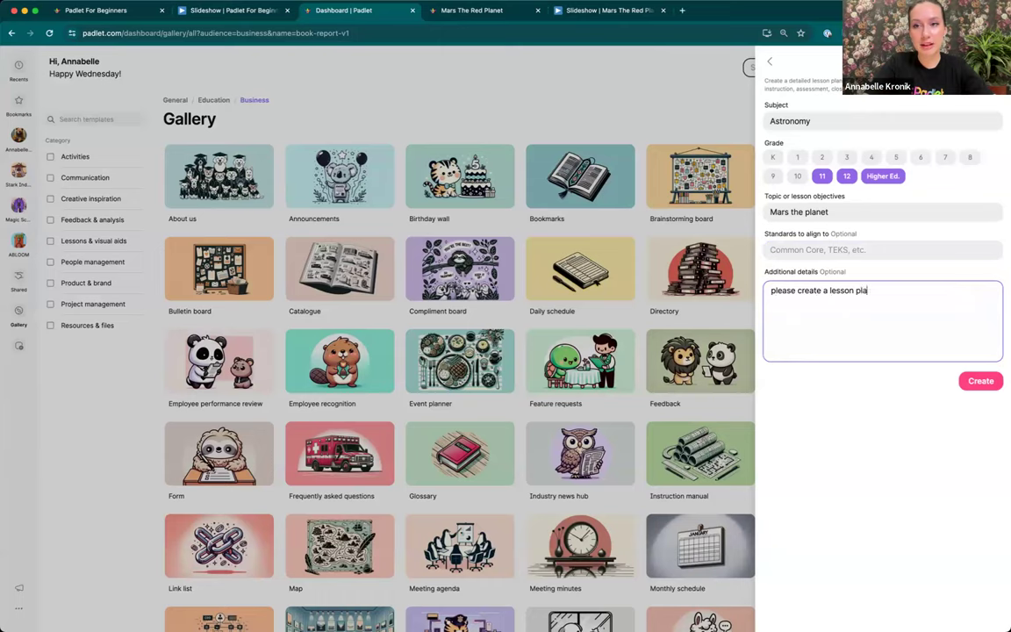
pyautogui.write('n for my h')
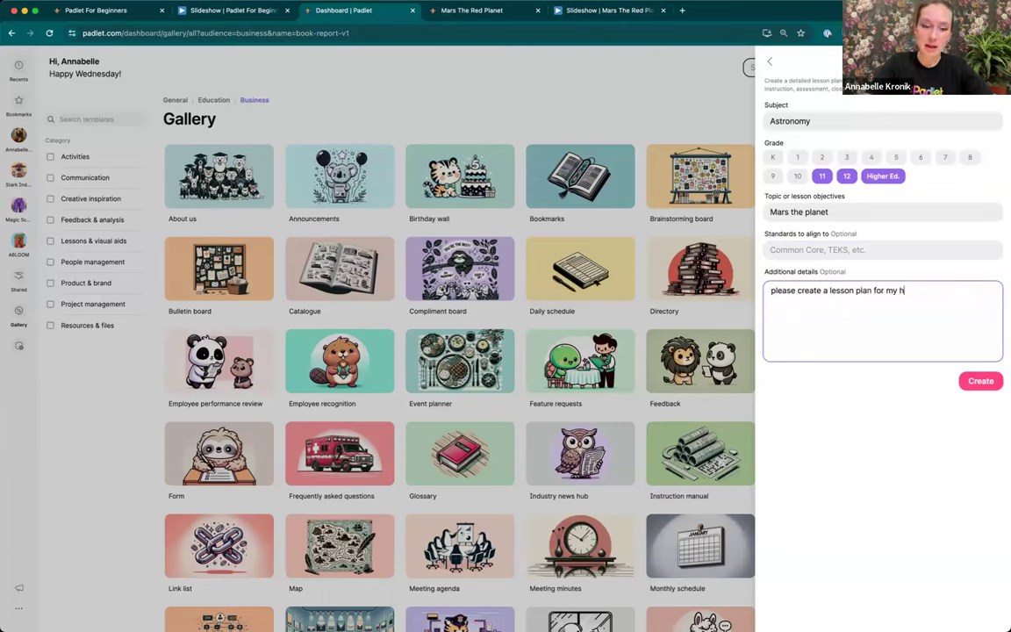
pyautogui.write('igher edu')
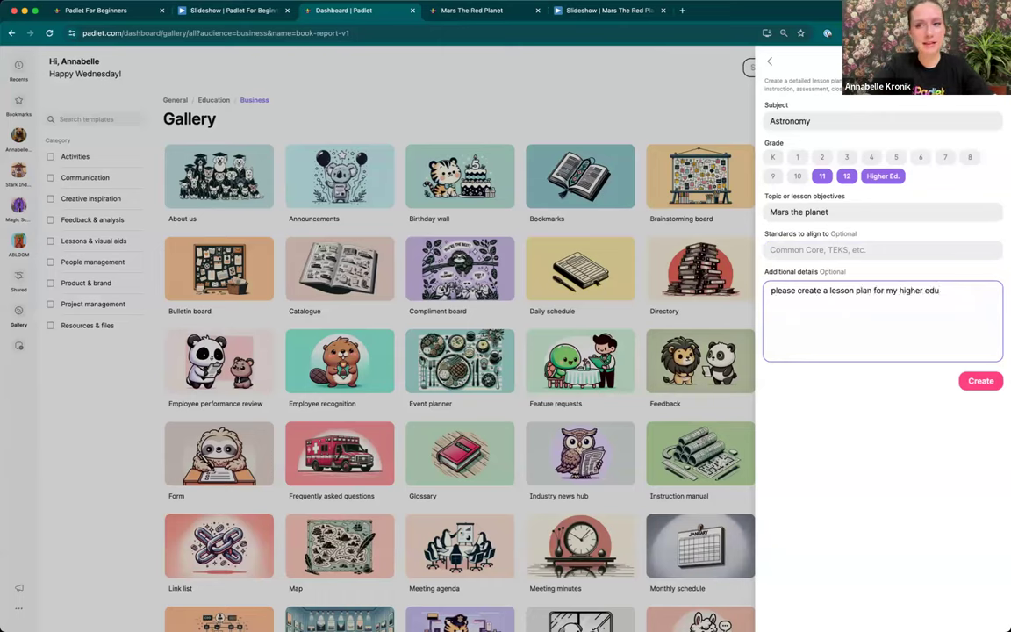
pyautogui.write('cation')
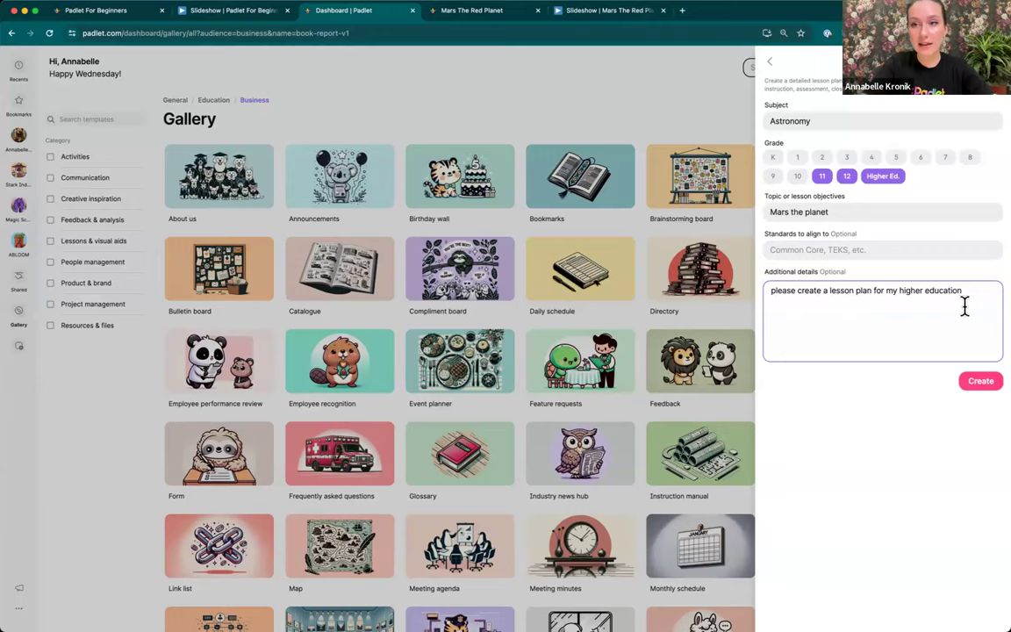
pyautogui.write('about')
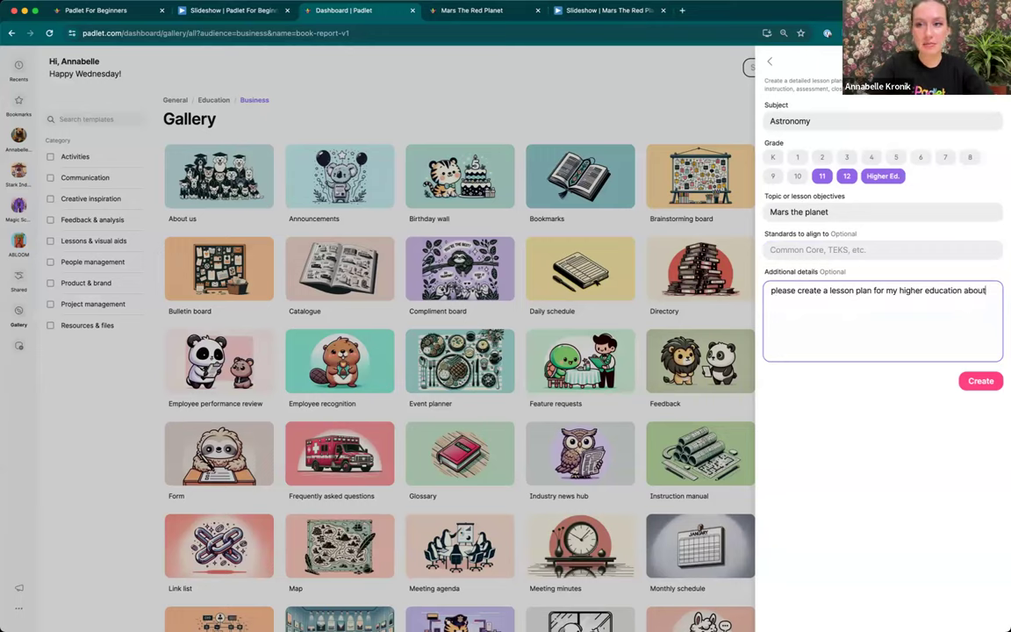
pyautogui.write(' the planet Mars -- please add sections for')
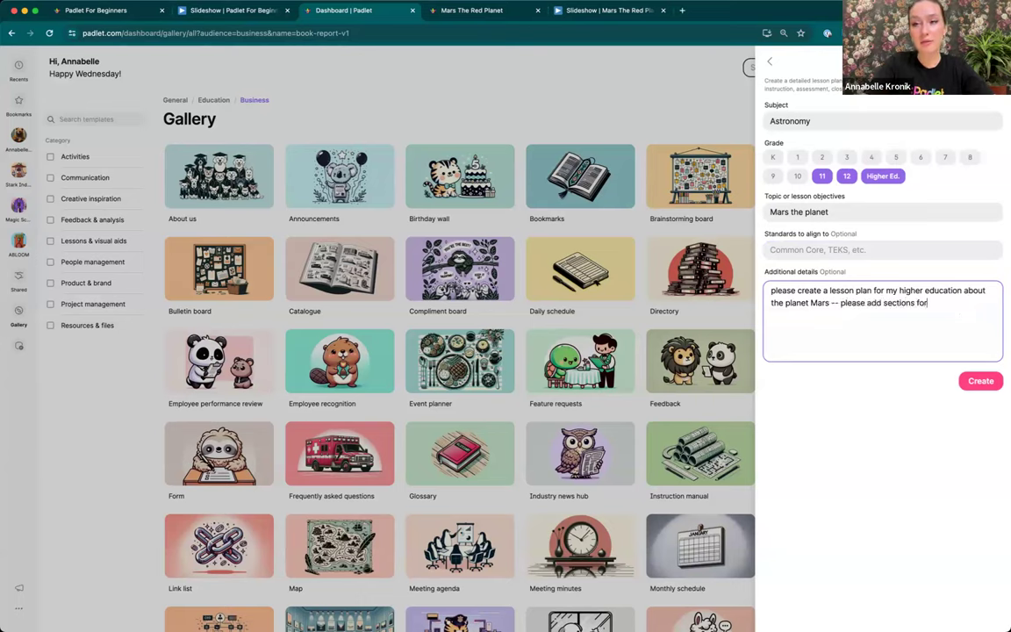
pyautogui.write(' General INf')
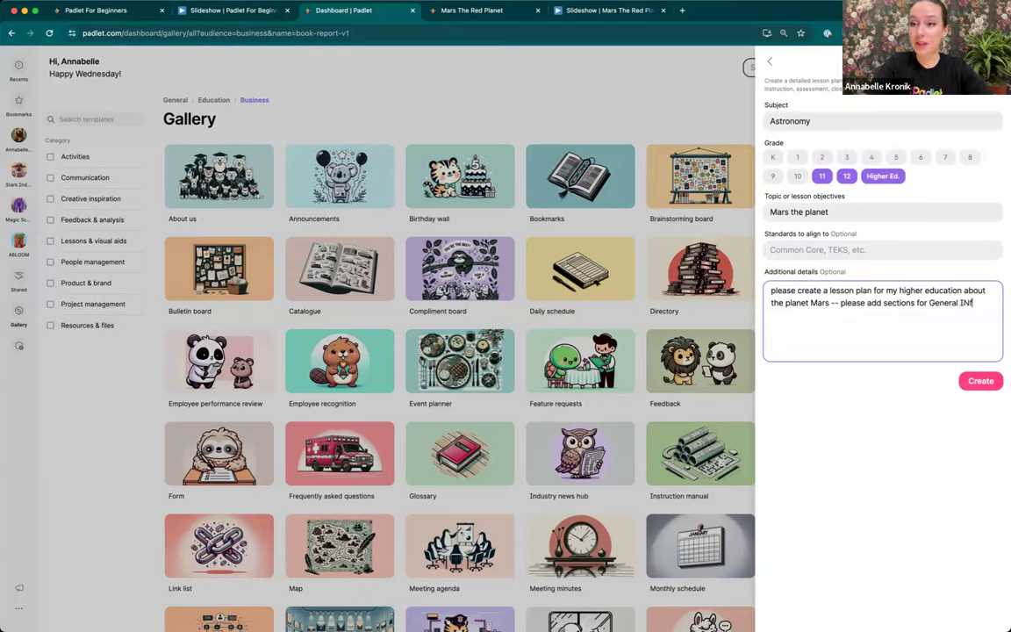
pyautogui.press('BackSpace')
pyautogui.write('nformation, Impact on HUma')
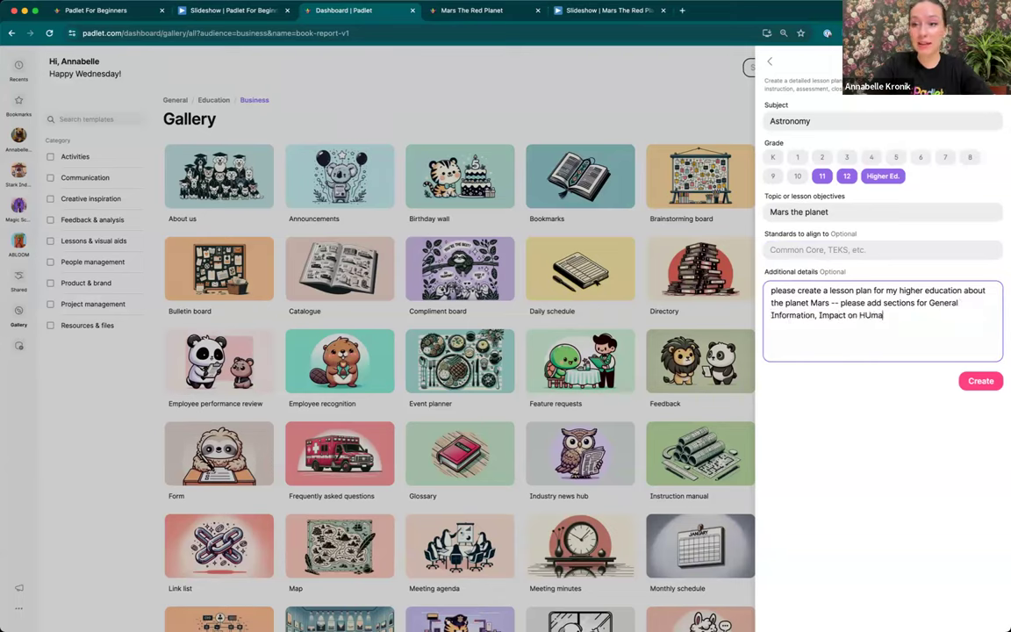
pyautogui.write('nity, Collabor')
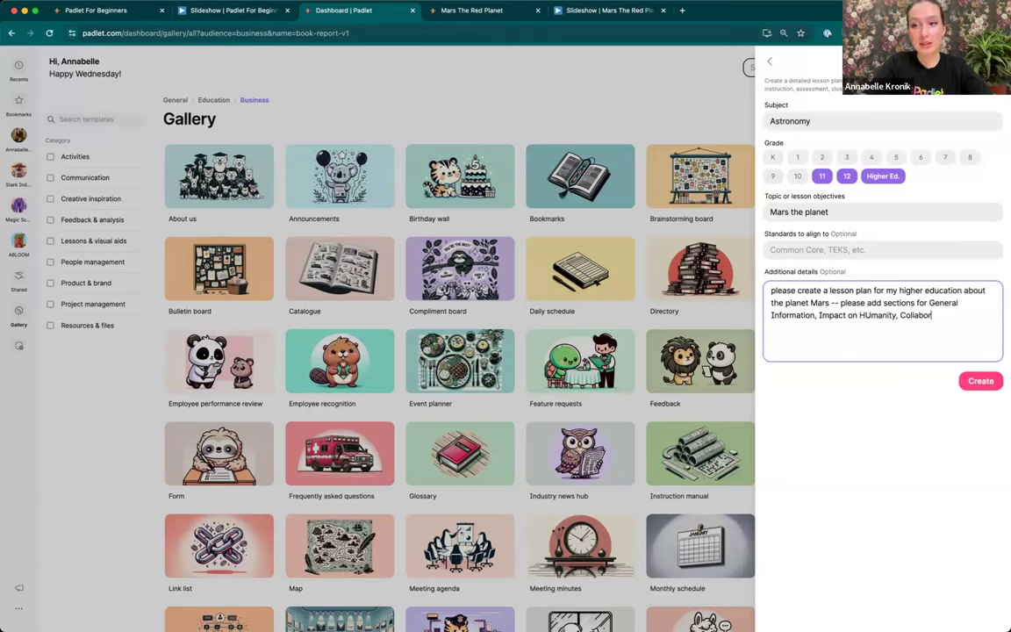
pyautogui.write('ation, and ')
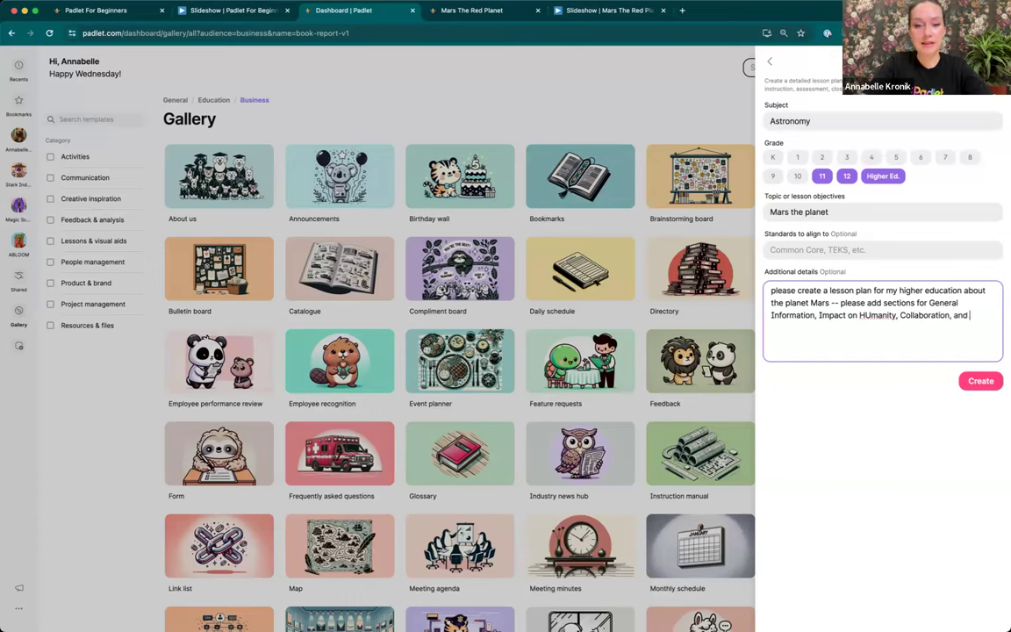
pyautogui.write('add')
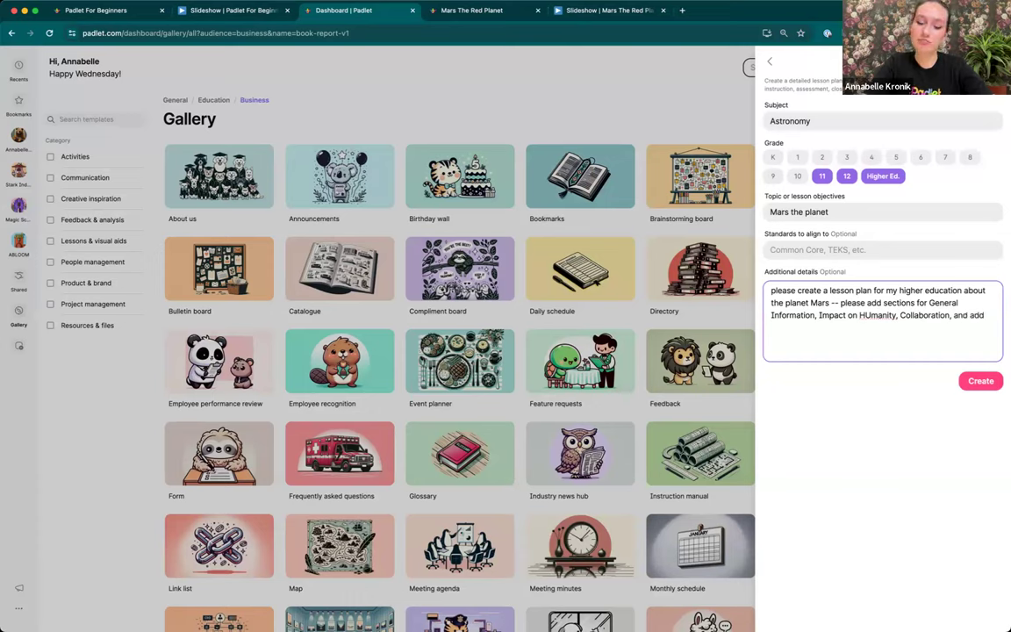
pyautogui.write(' fun activi')
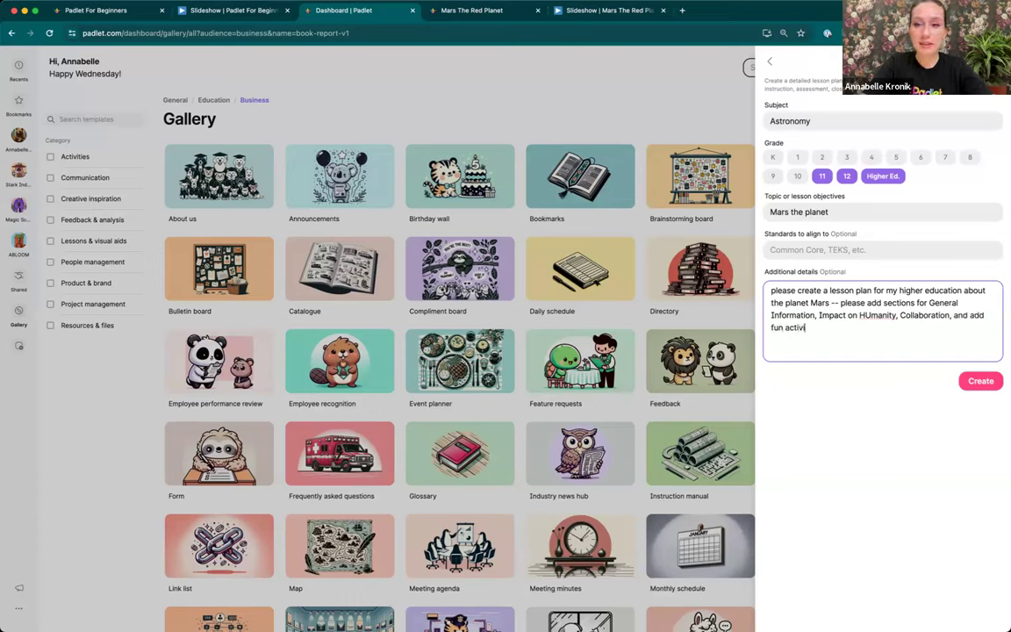
pyautogui.write('ties for them to leanr t')
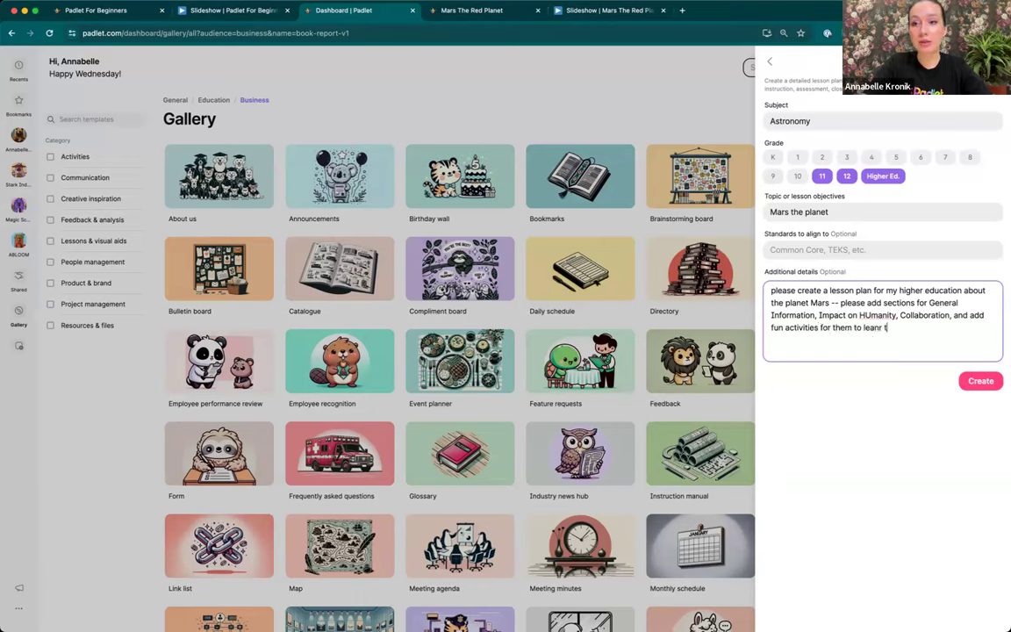
pyautogui.press('BackSpace')
pyautogui.write('rn ')
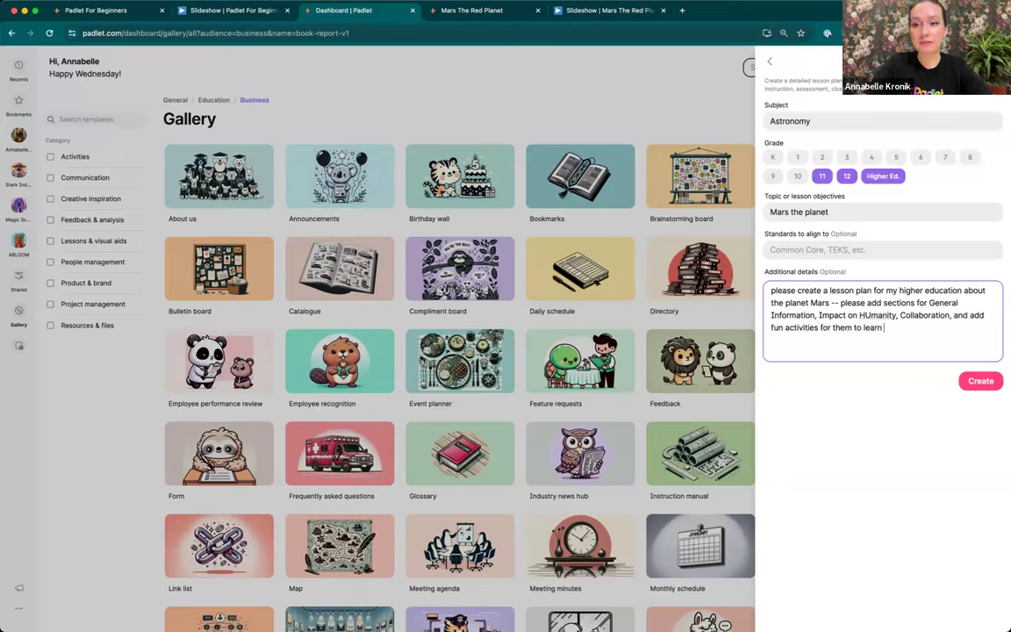
pyautogui.write('the material.')
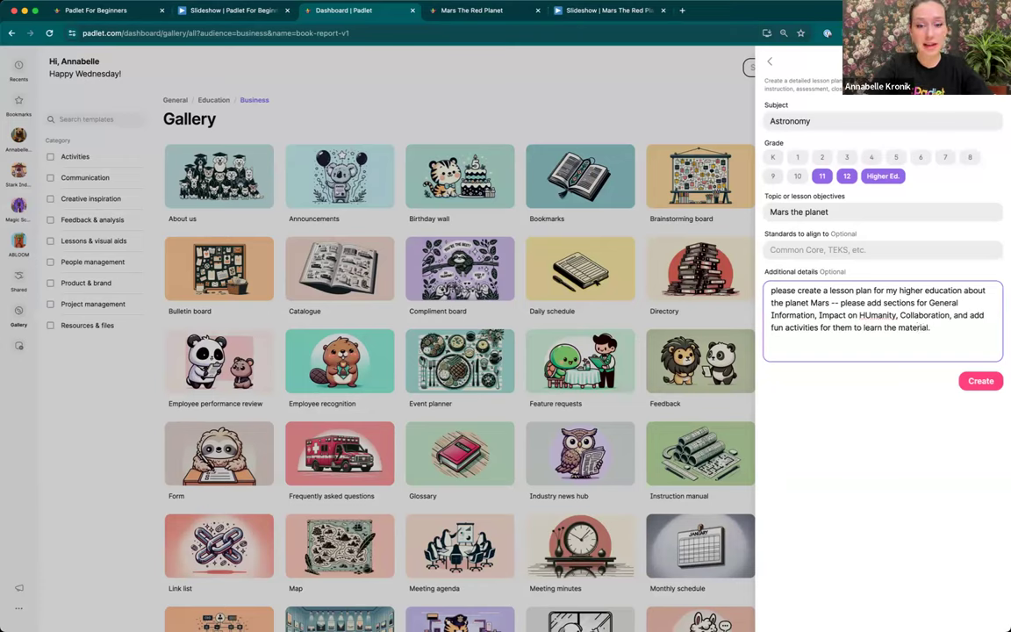
pyautogui.press('BackSpace')
pyautogui.write('for m')
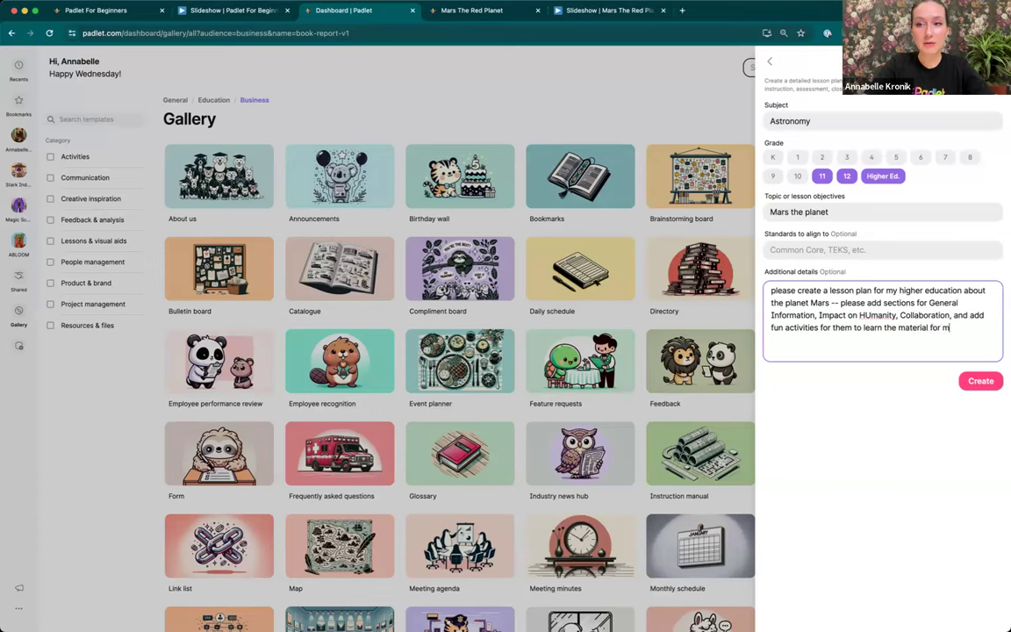
pyautogui.write('y hyperac')
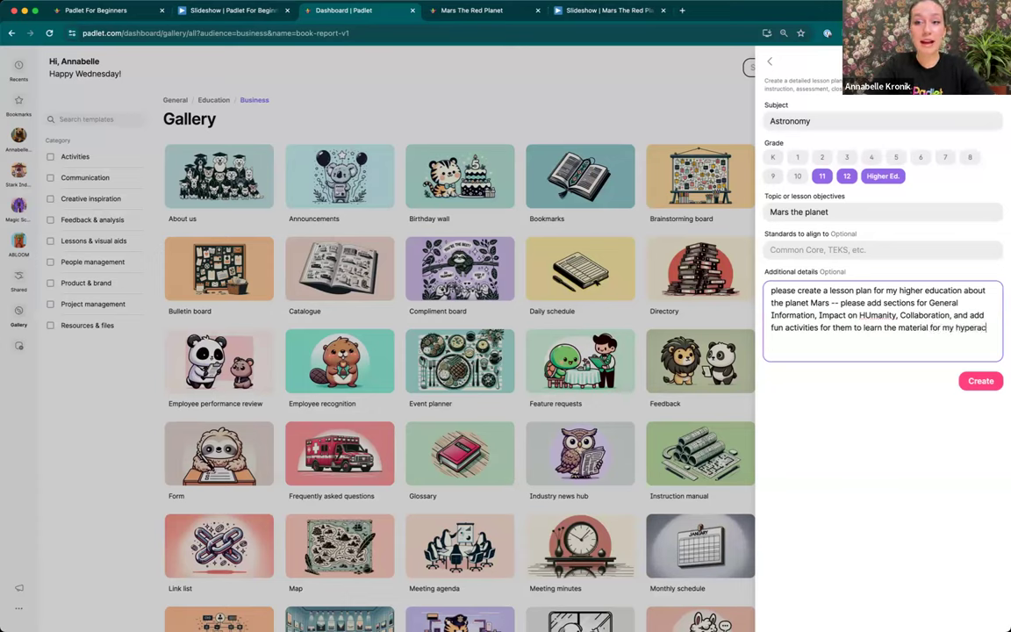
pyautogui.write('tive students.')
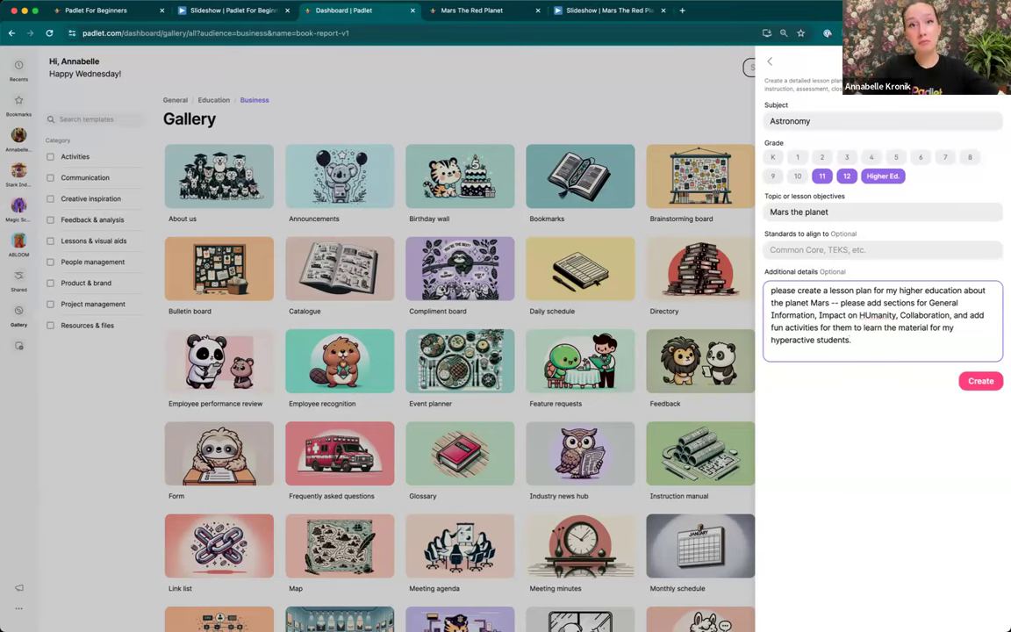
# Create the AI board 'Astronomy Lesson Plan: Exploring Mars' from the lesson-plan request.
pyautogui.click(976, 380)
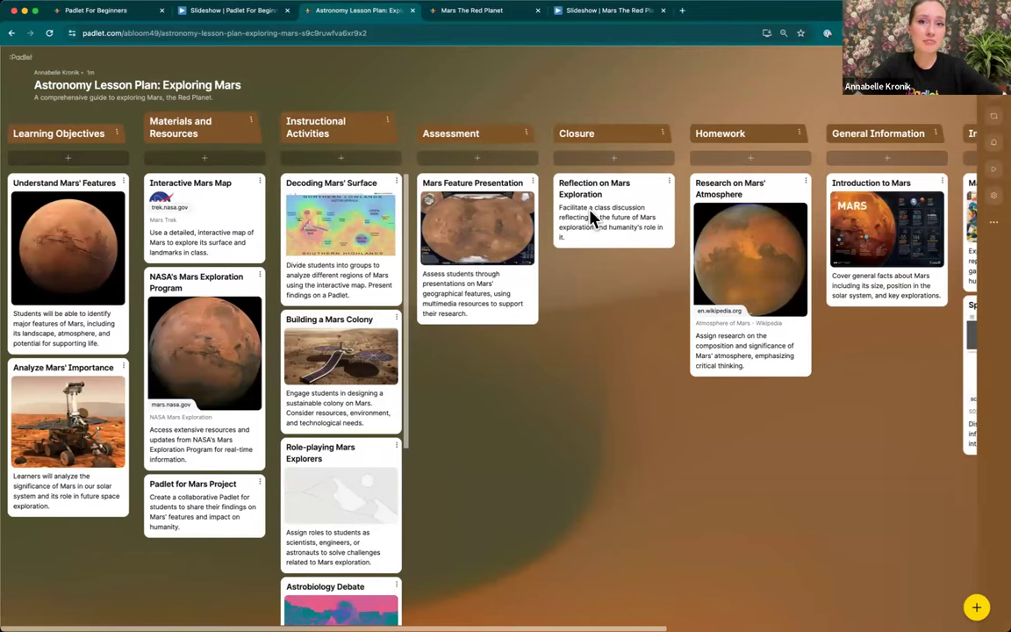
# Delete the Mars Kahoot! Quiz post, then scroll back across the board's sections.
pyautogui.hscroll(6, 592, 219)
pyautogui.hscroll(4, 593, 219)
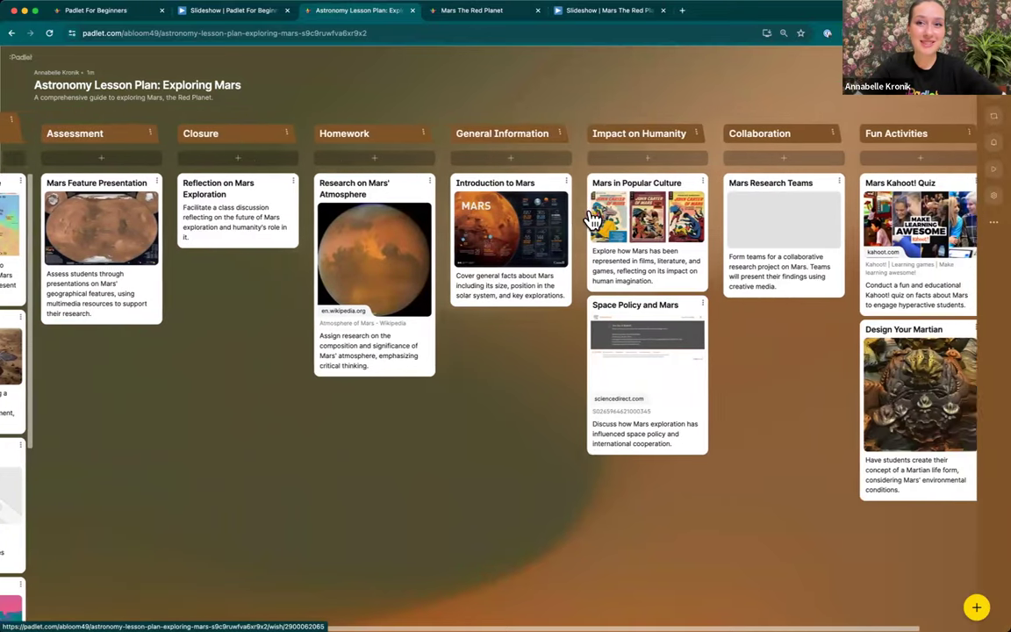
pyautogui.hscroll(-10, 592, 220)
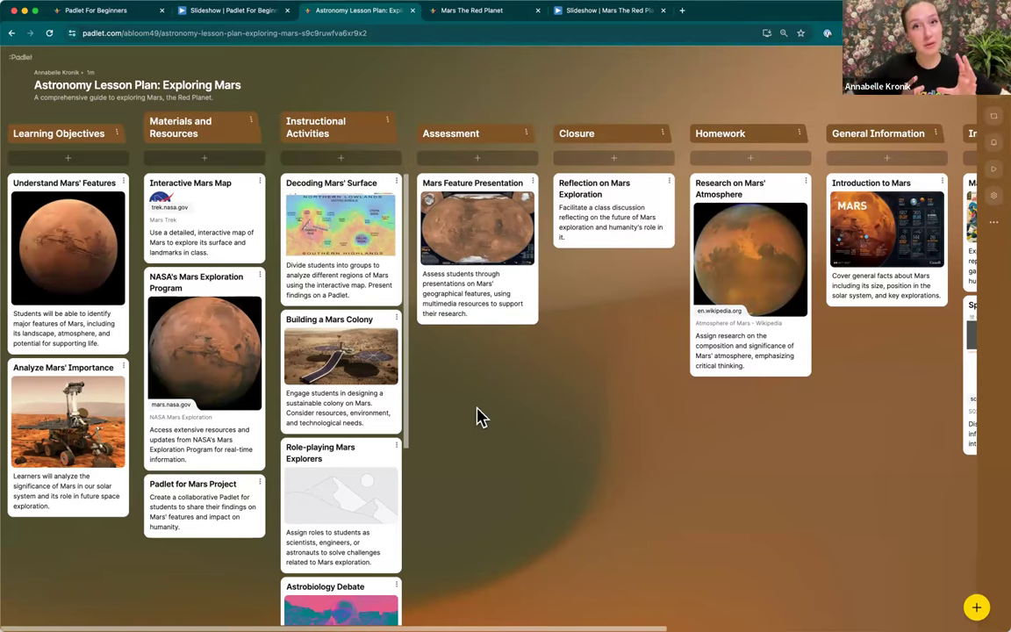
pyautogui.hscroll(2, 588, 395)
pyautogui.hscroll(8, 595, 392)
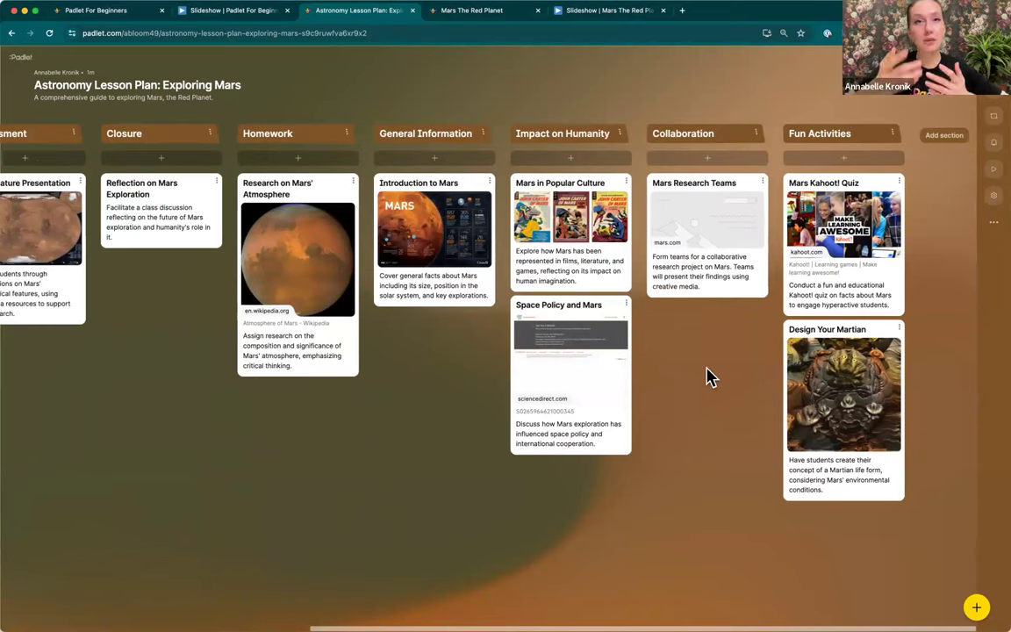
pyautogui.hscroll(-1, 708, 376)
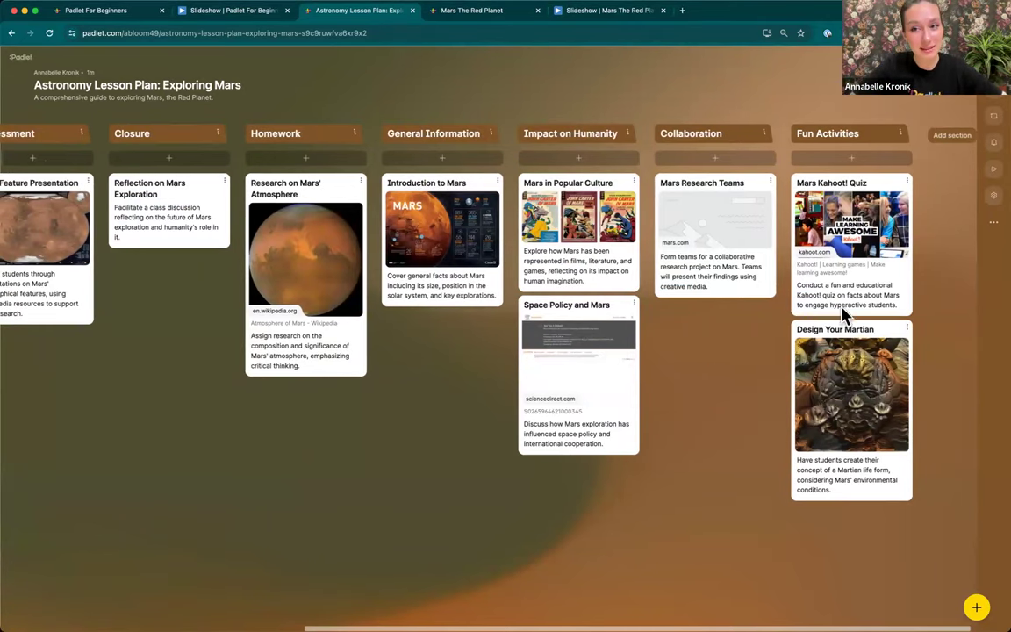
pyautogui.hscroll(-5, 718, 353)
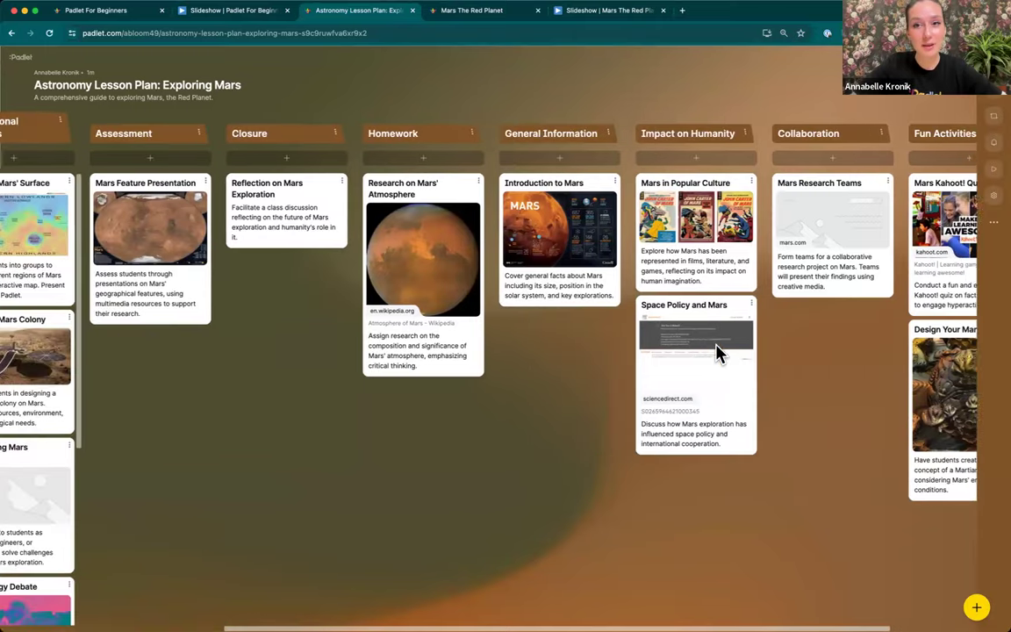
pyautogui.hscroll(-2, 718, 353)
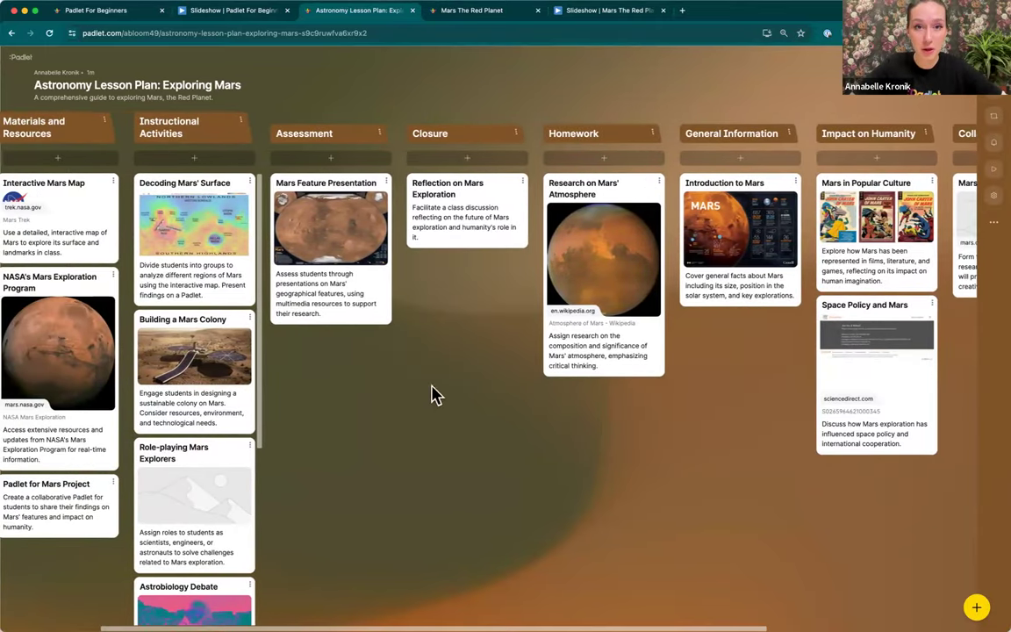
pyautogui.hscroll(-4, 431, 392)
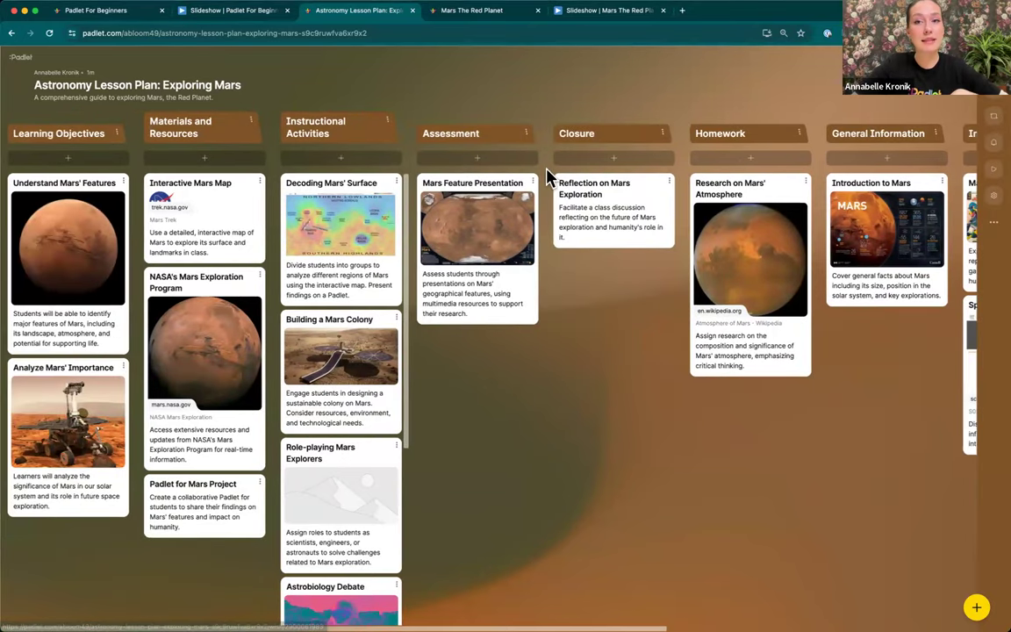
pyautogui.hscroll(7, 651, 180)
pyautogui.hscroll(6, 652, 180)
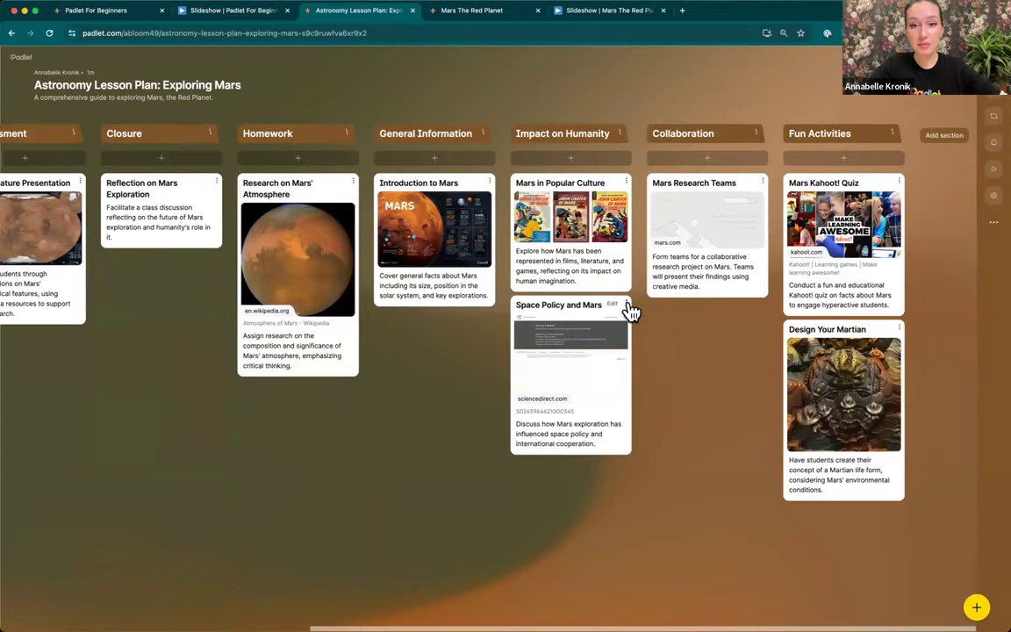
pyautogui.click(902, 184)
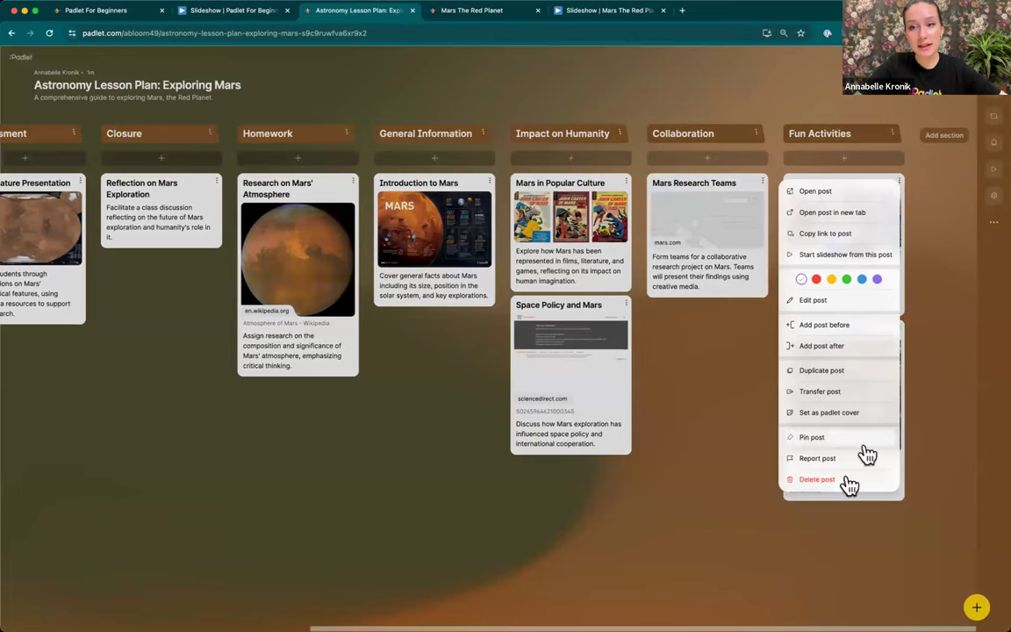
pyautogui.click(816, 479)
pyautogui.click(533, 368)
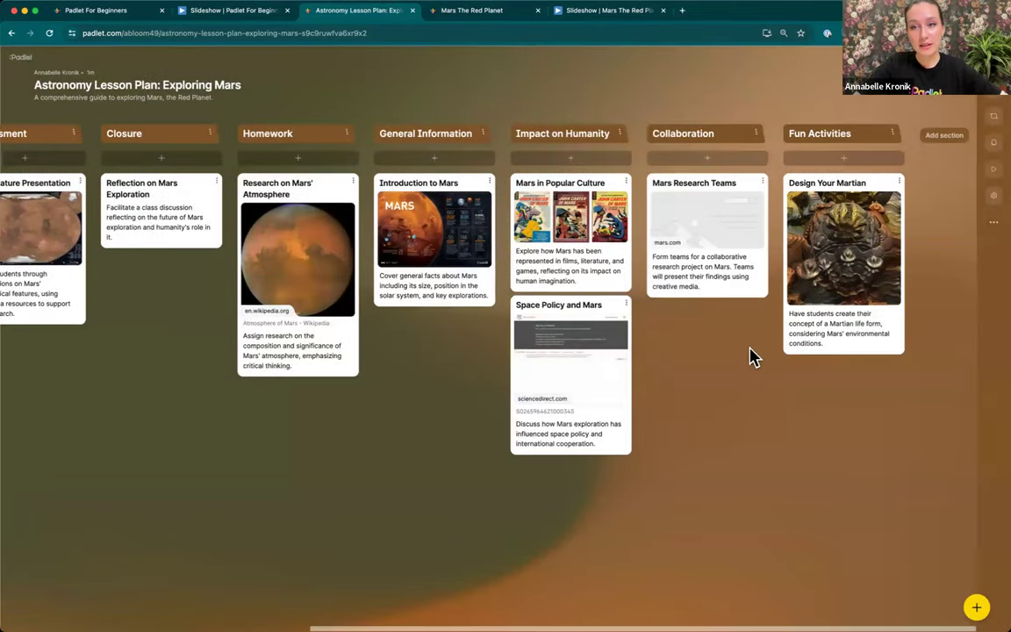
pyautogui.hscroll(-5, 800, 334)
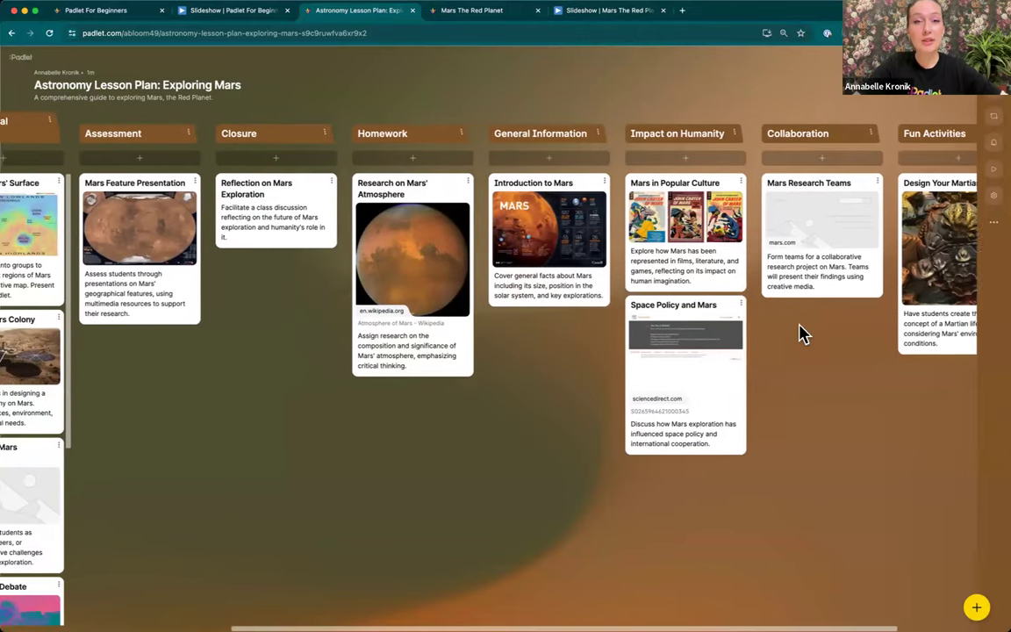
pyautogui.hscroll(-2, 800, 334)
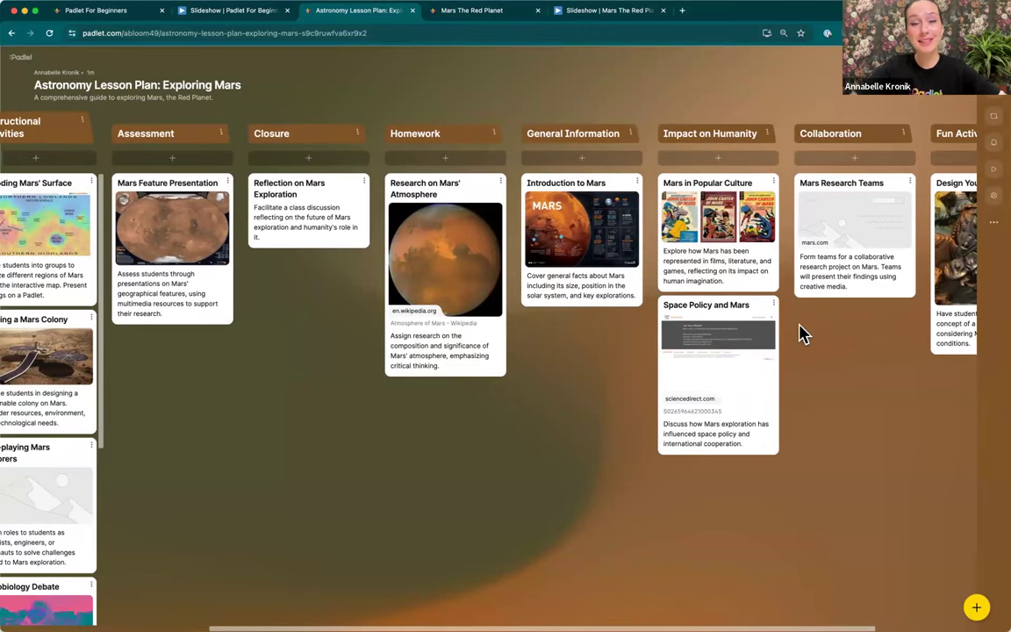
pyautogui.hscroll(-10, 369, 419)
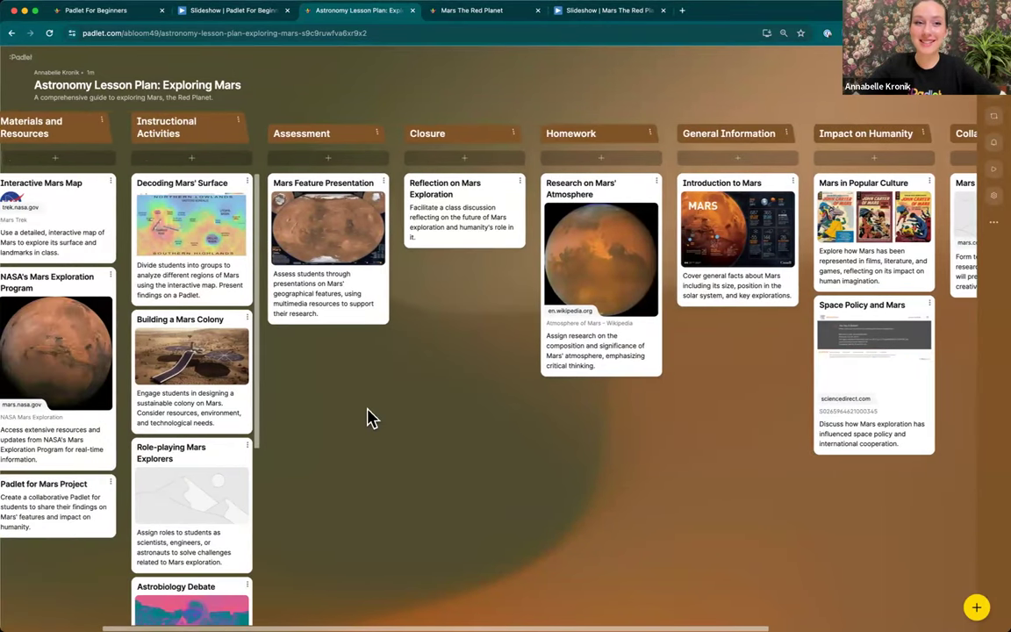
pyautogui.hscroll(-2, 368, 419)
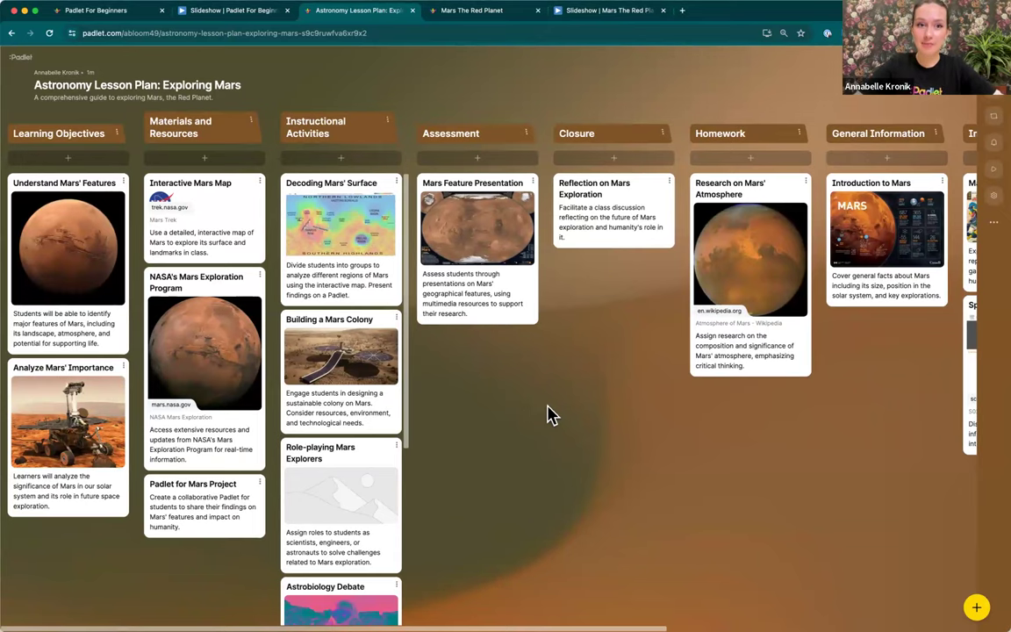
pyautogui.hscroll(3, 546, 414)
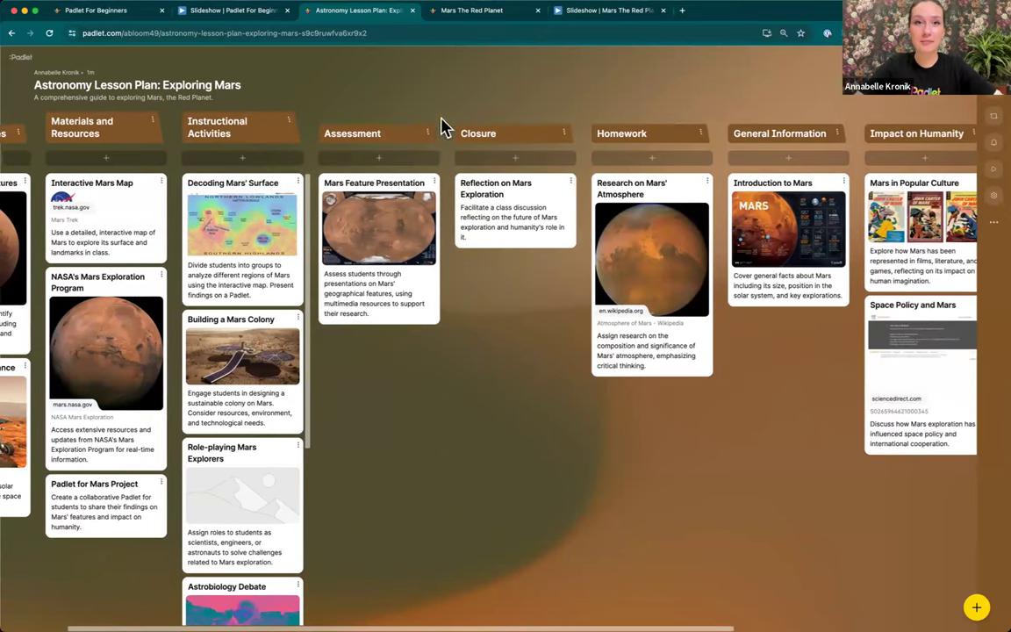
pyautogui.hscroll(-3, 402, 129)
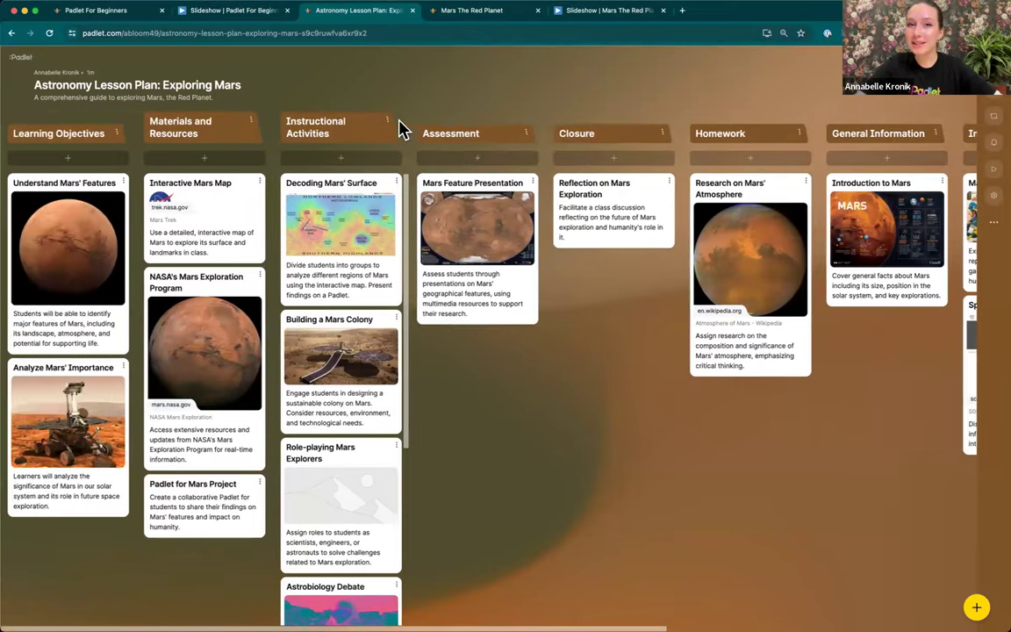
pyautogui.click(484, 12)
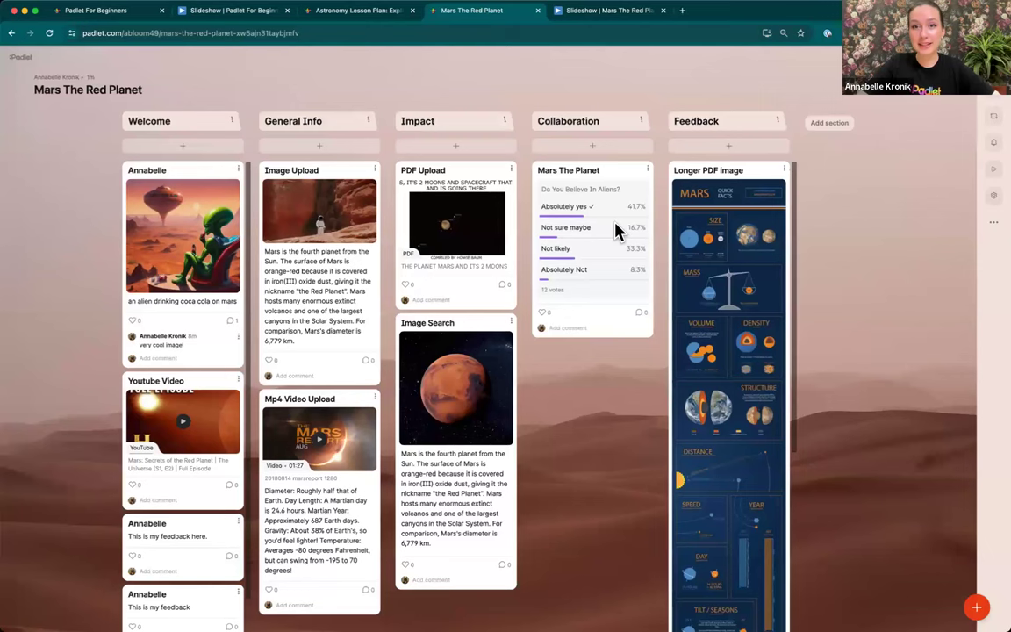
pyautogui.click(371, 17)
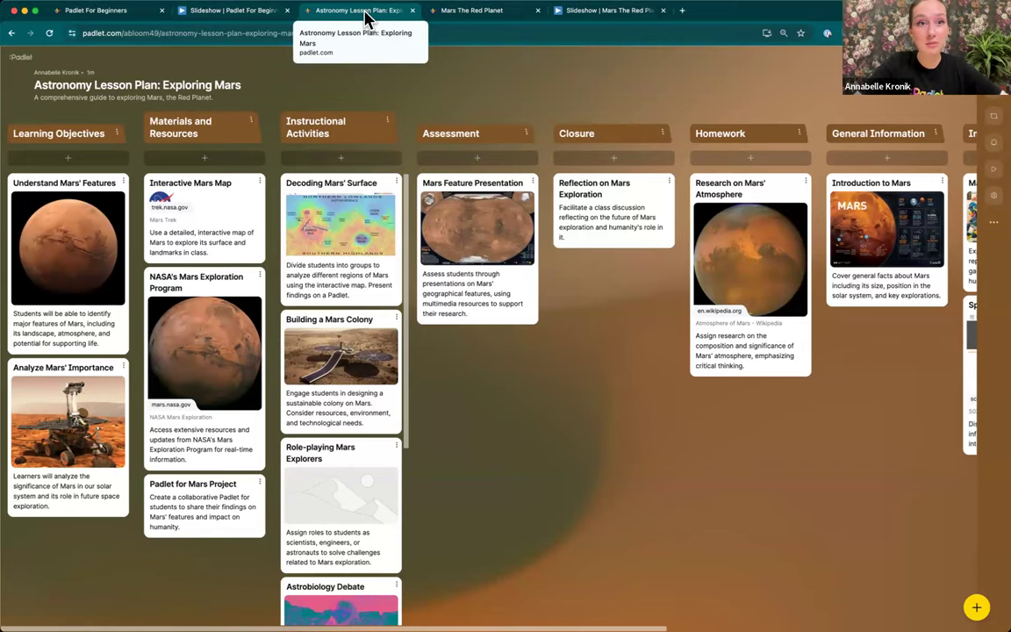
pyautogui.click(182, 19)
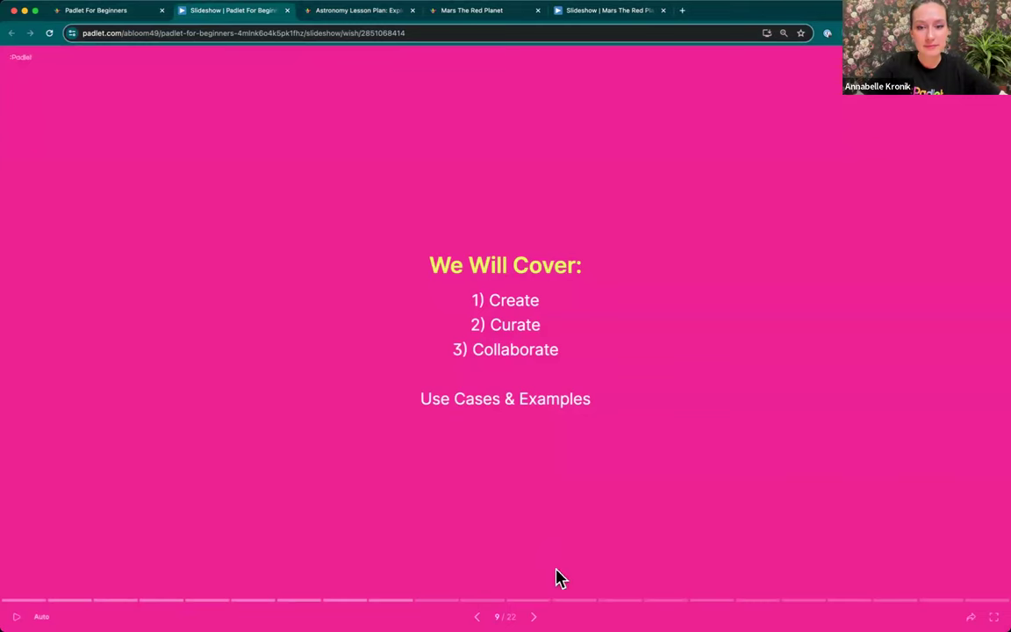
# Advance the slideshow to slide 11 and open the Ocean Ecosystem Lesson example board.
pyautogui.click(534, 612)
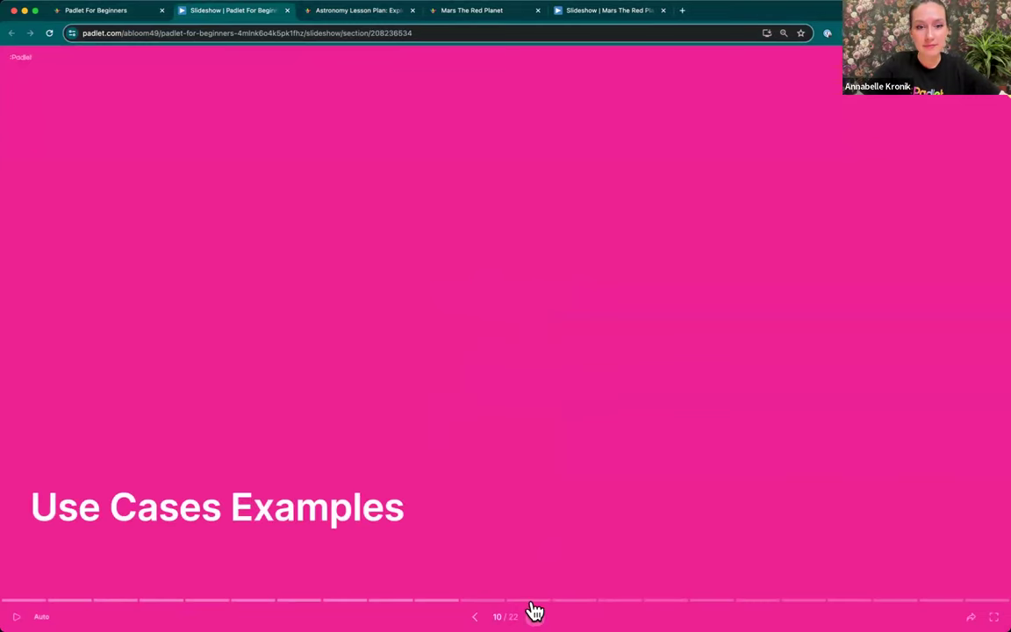
pyautogui.click(533, 612)
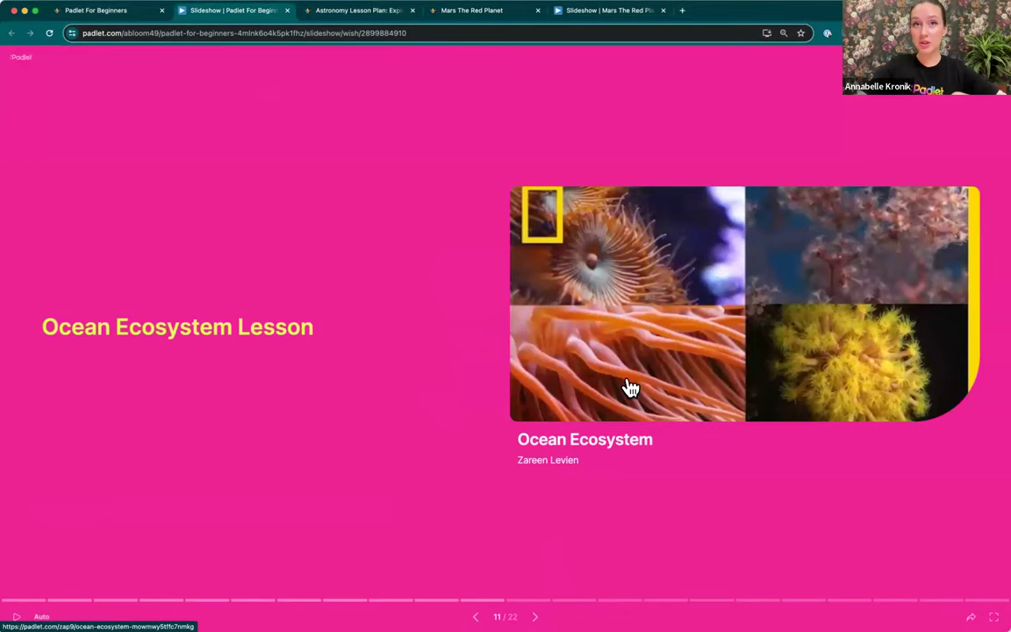
pyautogui.click(630, 388)
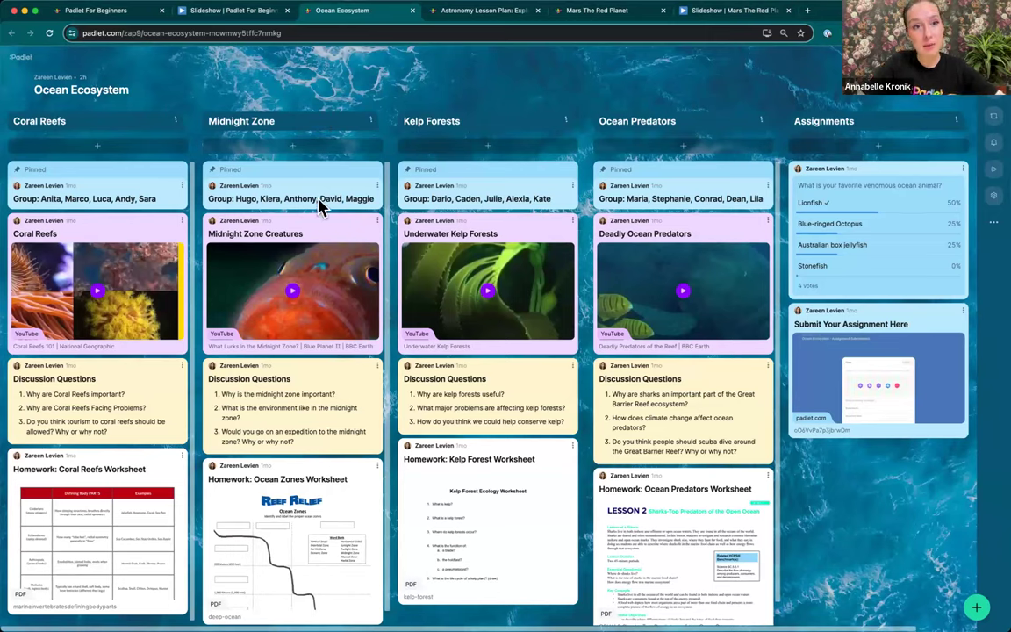
# Open and then dismiss the pinned Coral Reefs post's actions menu.
pyautogui.click(182, 186)
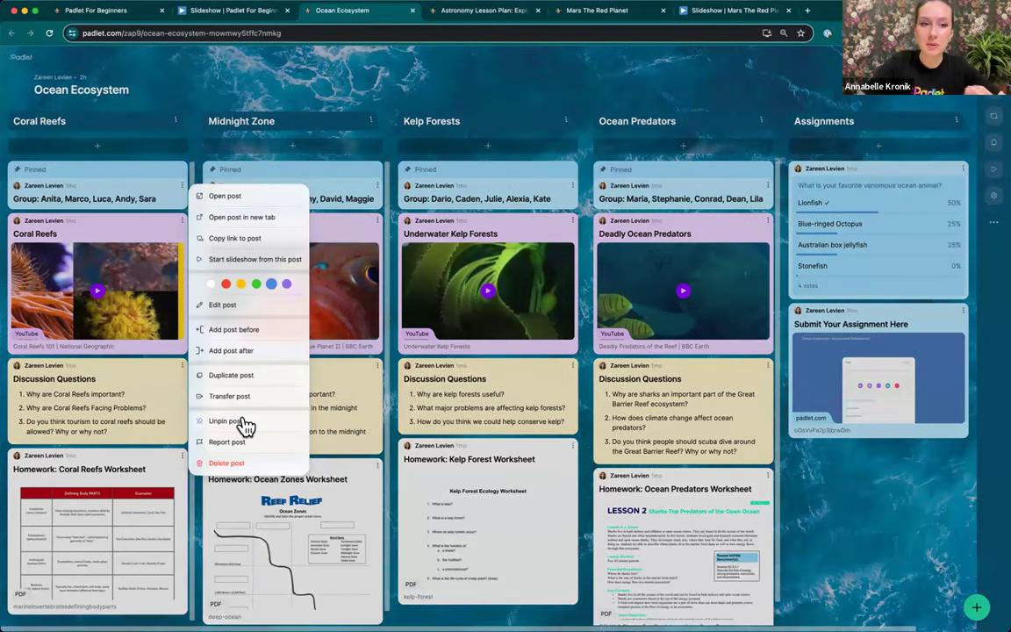
pyautogui.click(195, 118)
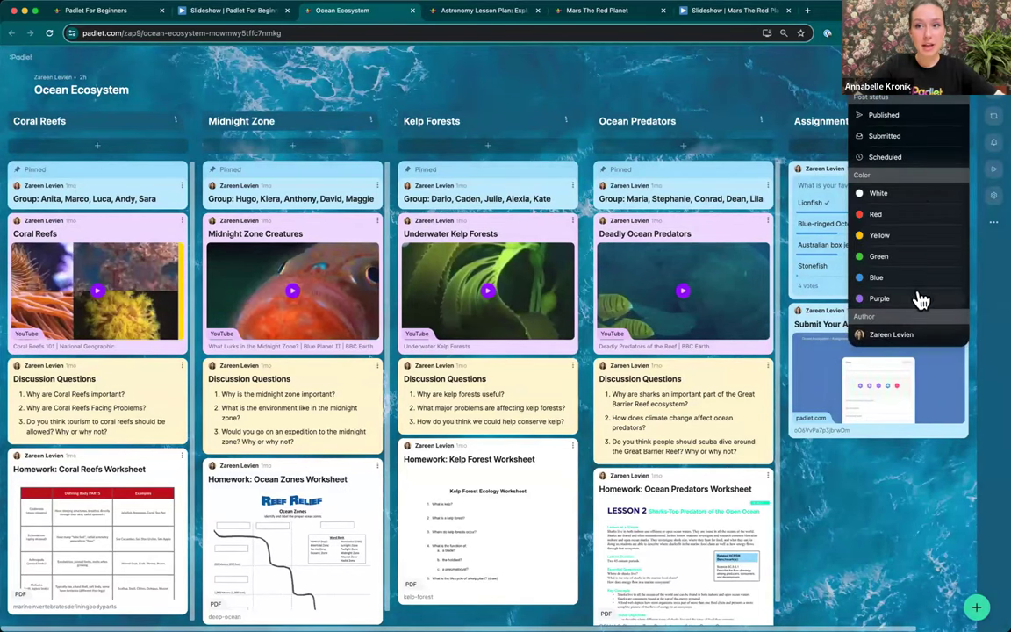
# Filter posts by blue, purple, yellow and white, then open the Homework: Kelp Forest Worksheet.
pyautogui.click(913, 287)
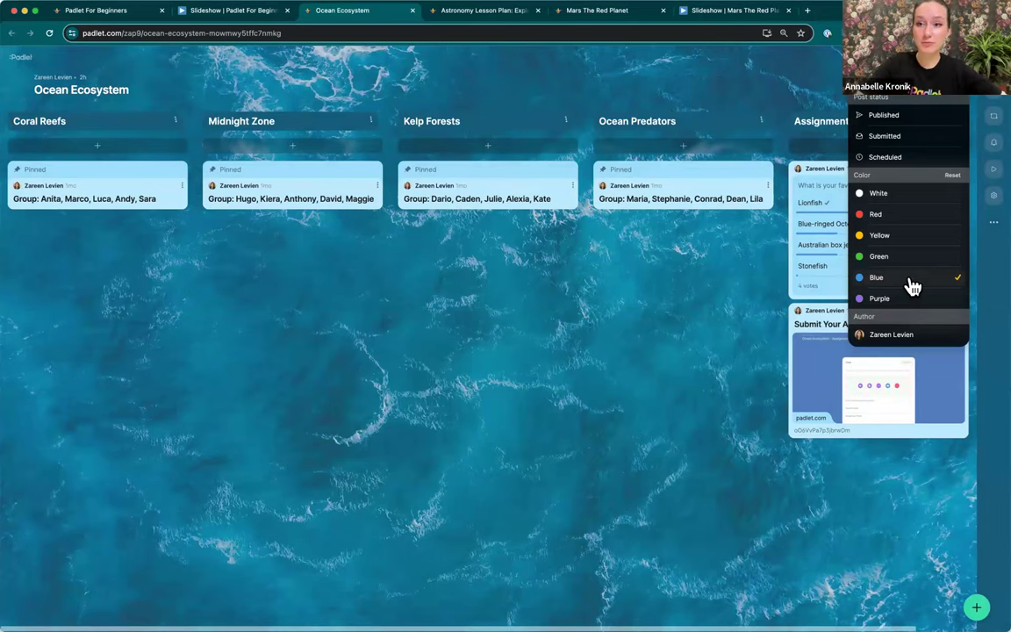
pyautogui.click(911, 301)
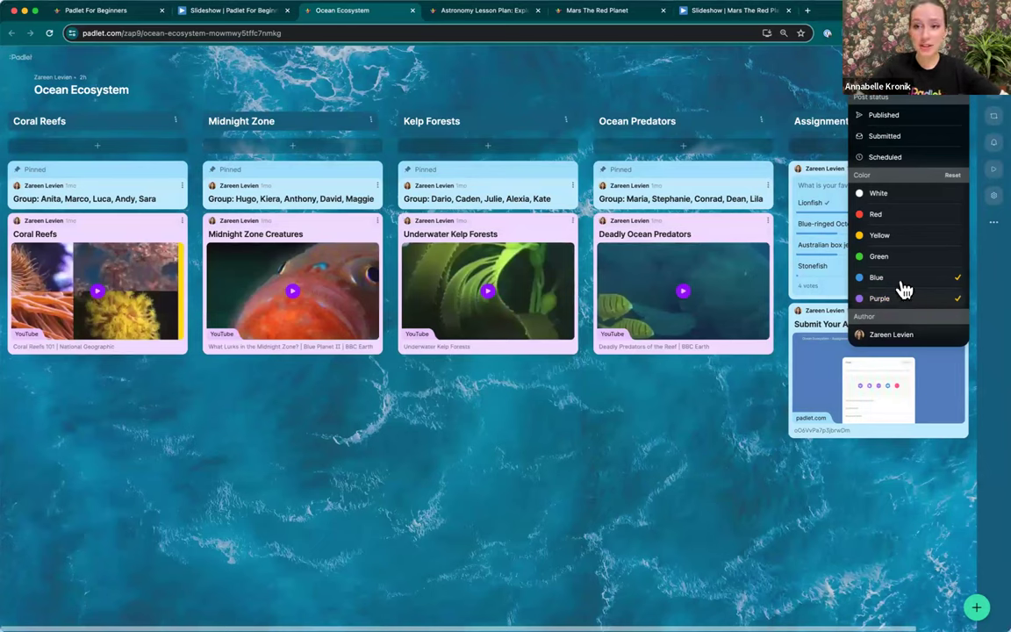
pyautogui.click(916, 237)
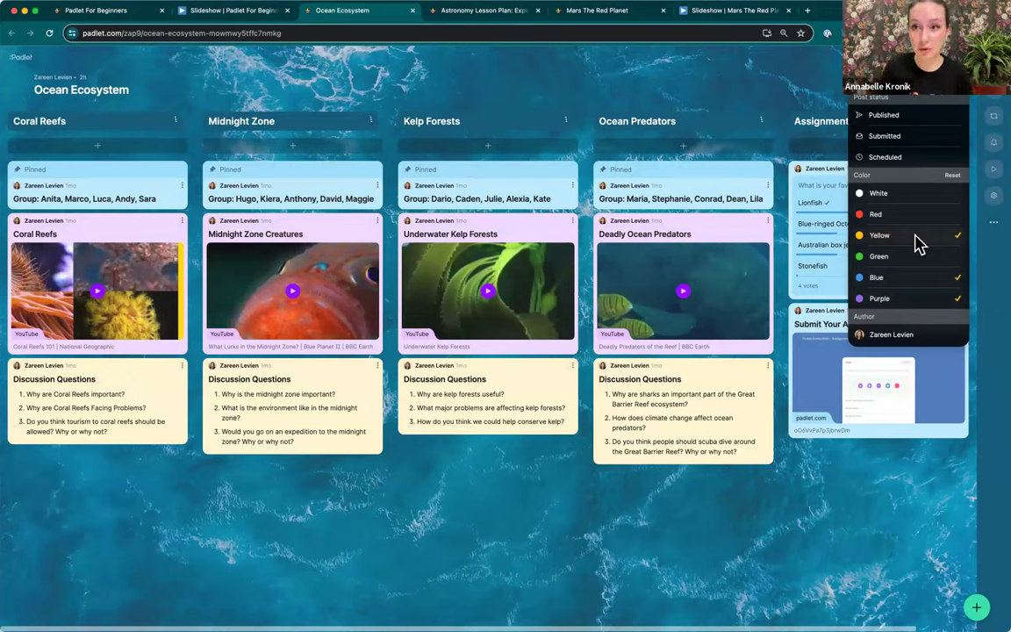
pyautogui.click(903, 203)
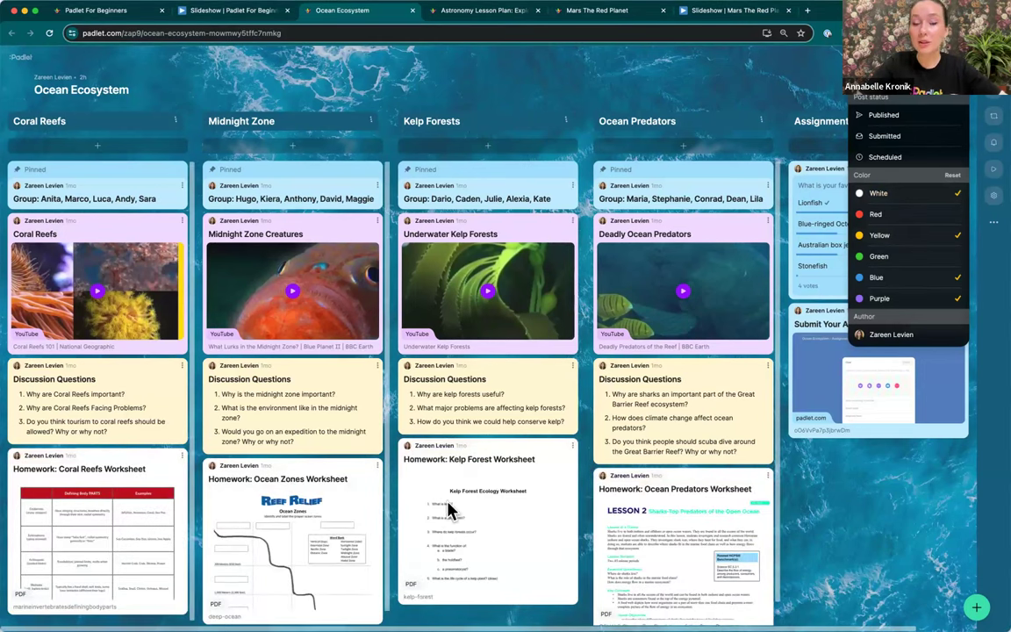
pyautogui.click(477, 514)
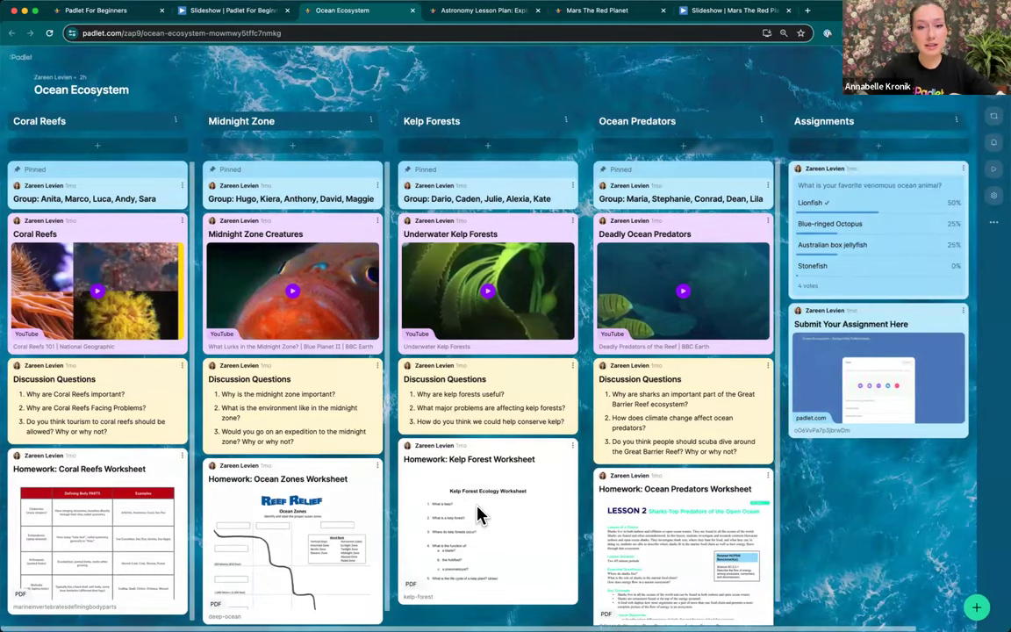
pyautogui.scroll(-10, 329, 364)
# Scroll the Kelp Forest worksheet PDF, then close it to return to the board.
pyautogui.scroll(10, 329, 364)
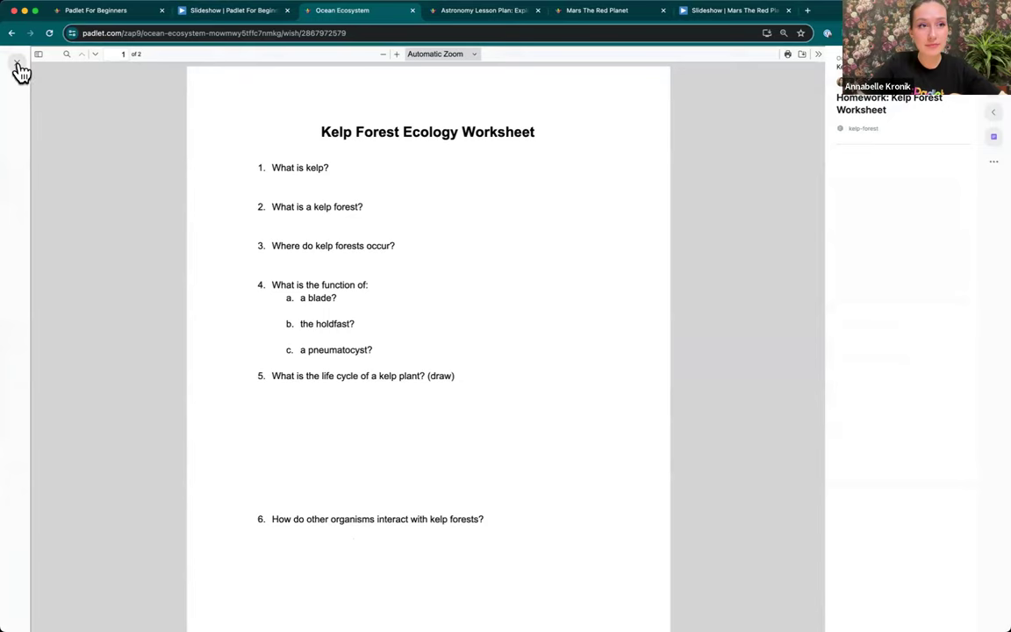
pyautogui.press('Escape')
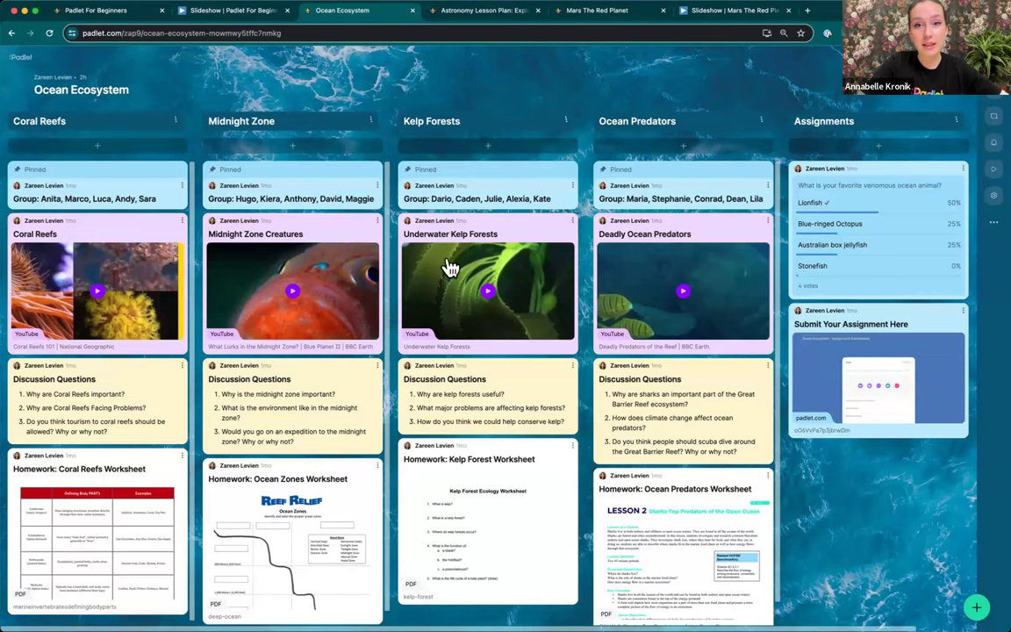
# Copy the Kelp Forests breakout link, load it in a new tab, then close that tab.
pyautogui.click(567, 122)
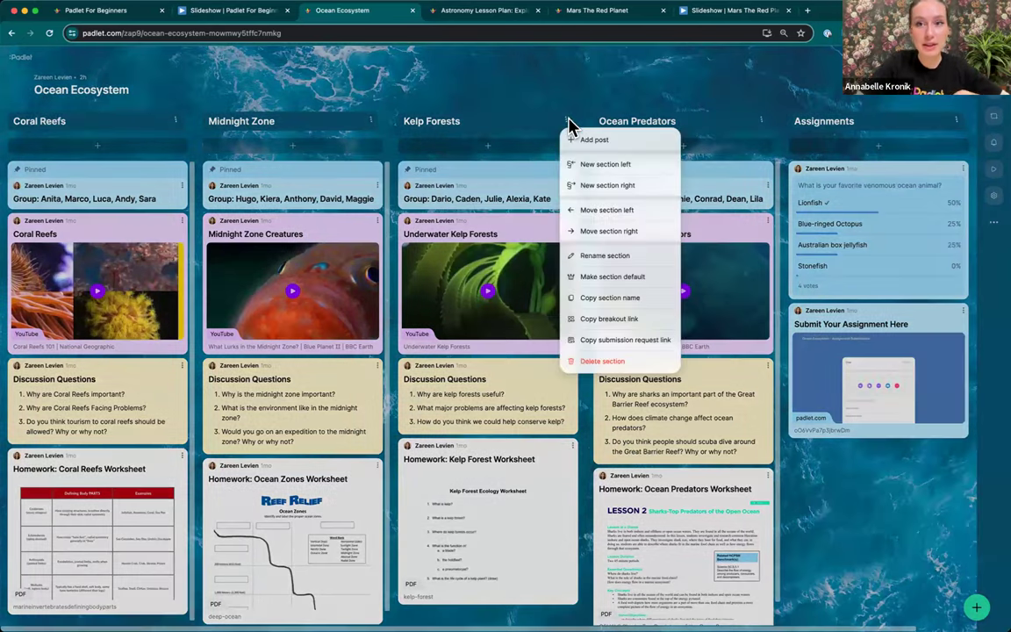
pyautogui.click(636, 327)
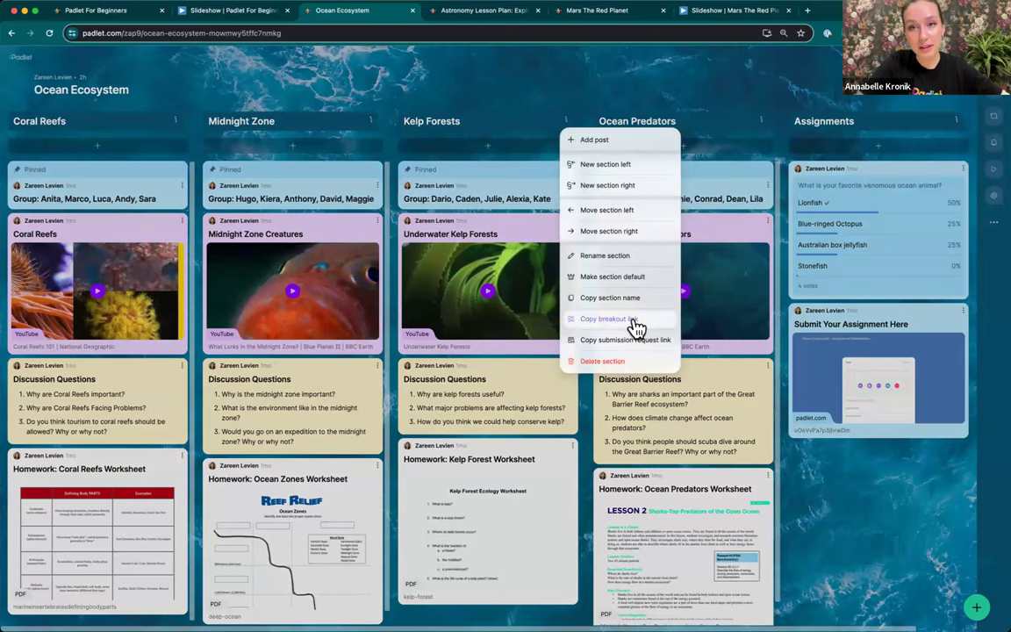
pyautogui.click(807, 10)
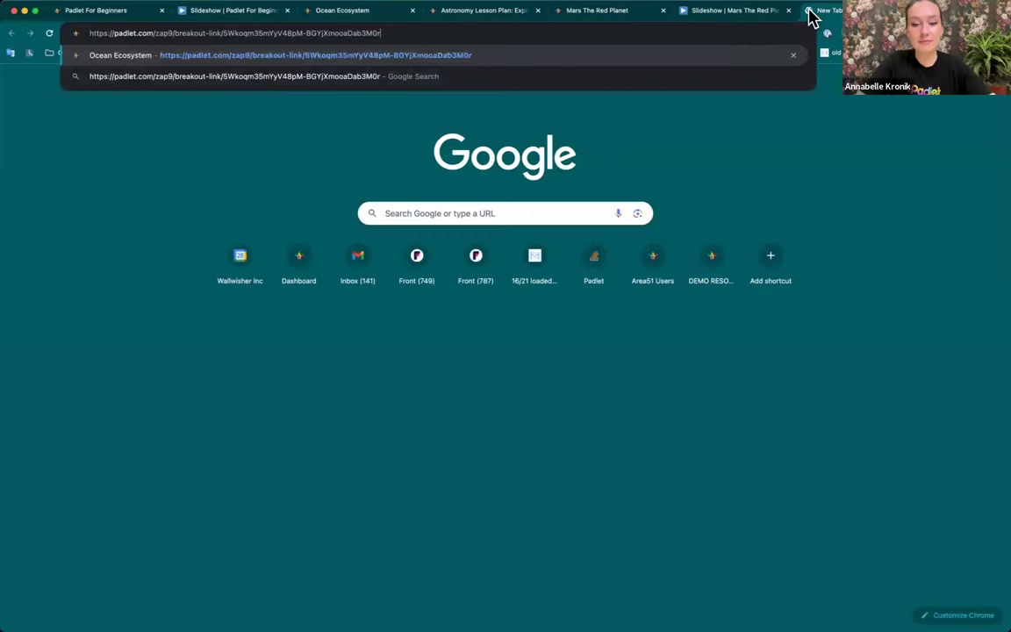
pyautogui.press('Return')
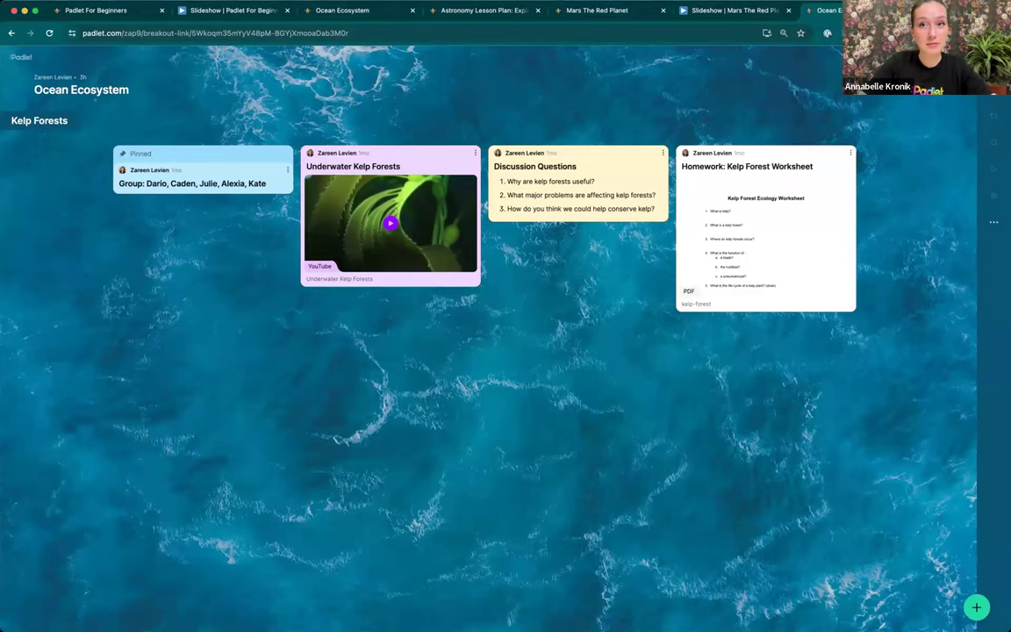
pyautogui.press('super+w')
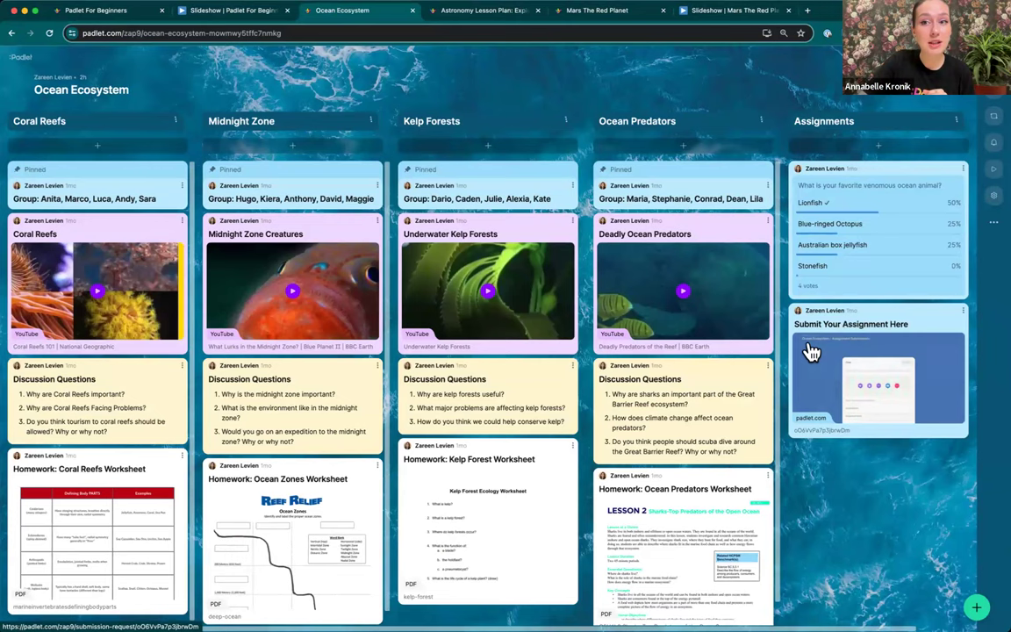
pyautogui.click(865, 373)
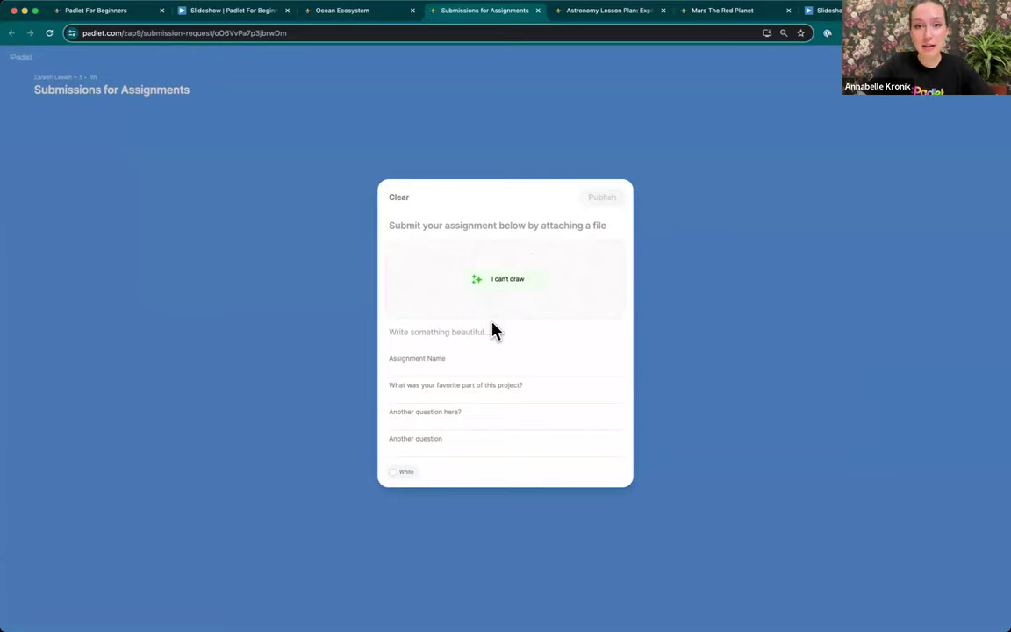
pyautogui.click(421, 333)
pyautogui.click(467, 363)
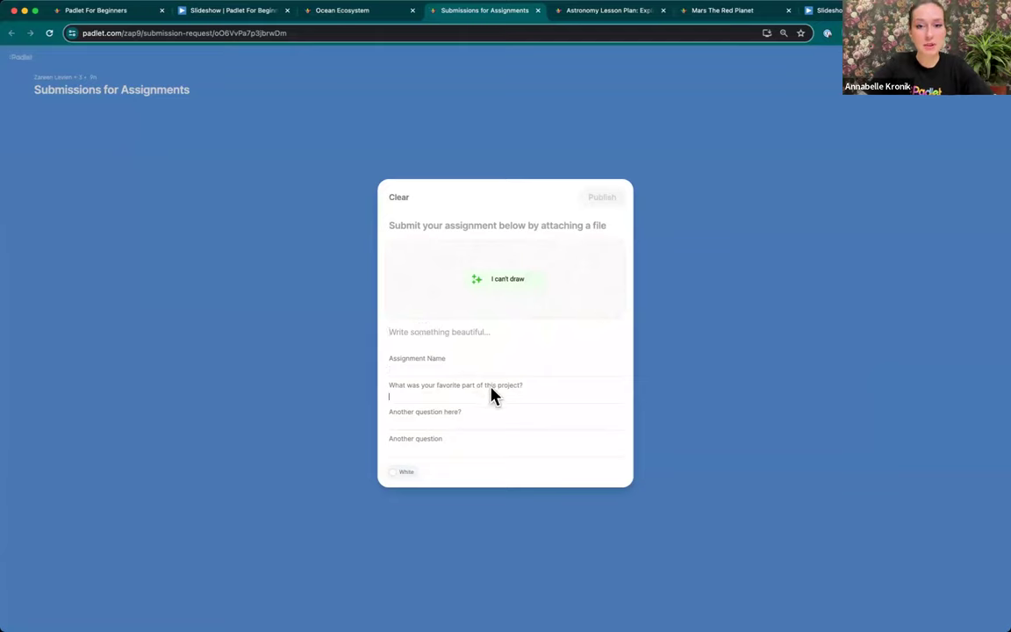
pyautogui.click(433, 423)
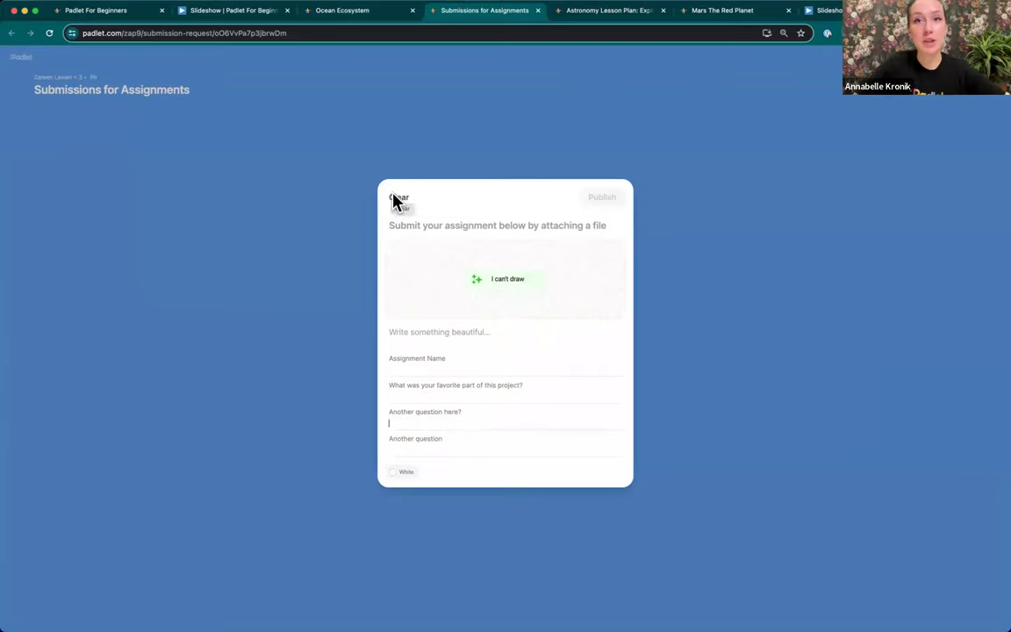
pyautogui.click(537, 10)
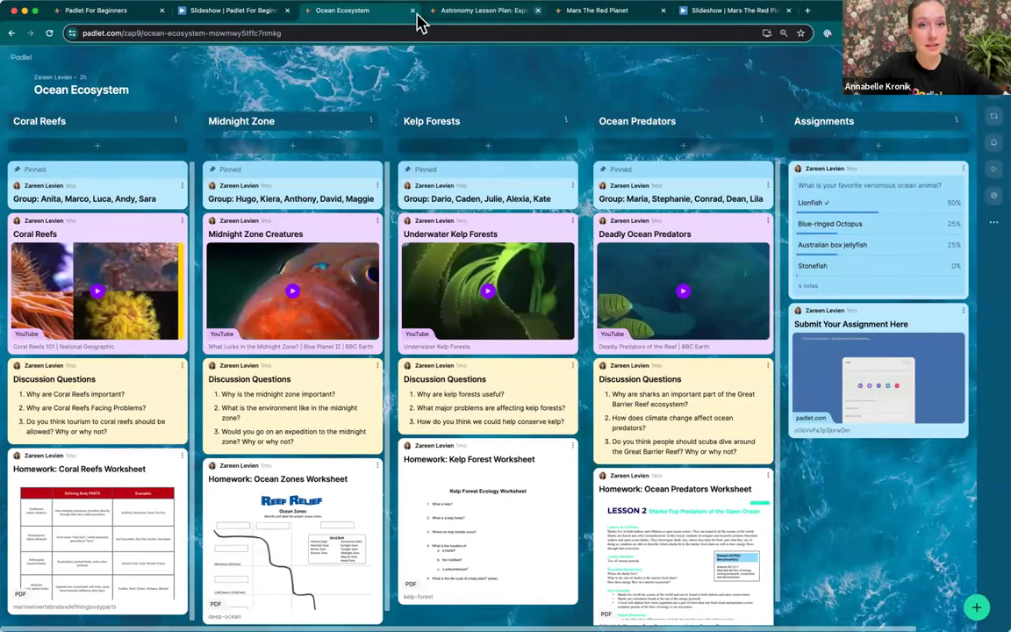
# Advance the beginners slideshow to slide 12 and open the G6A Gummy Bears Experiment board.
pyautogui.click(245, 16)
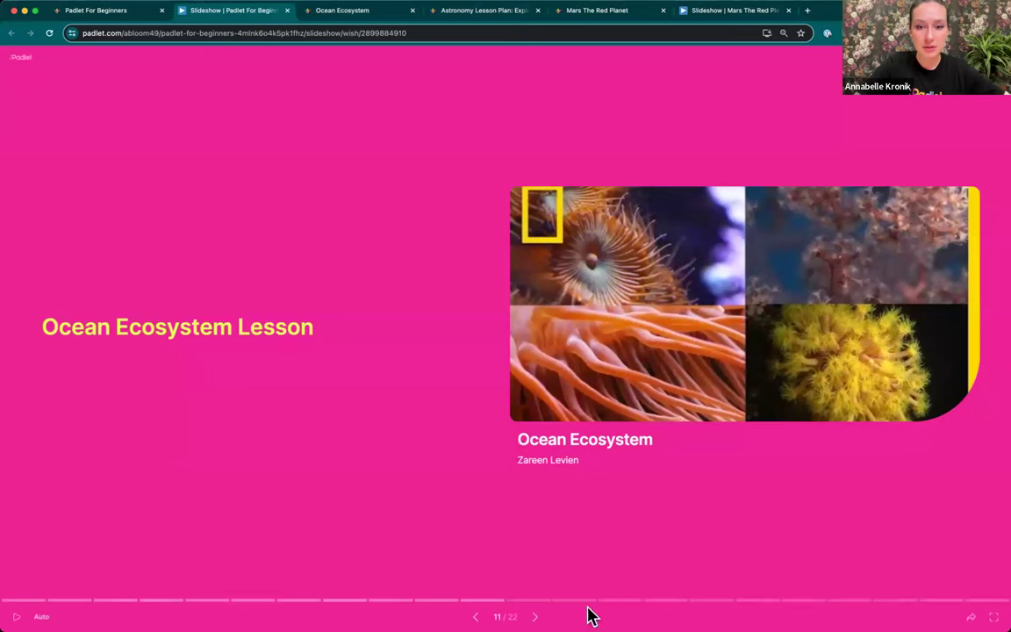
pyautogui.click(540, 614)
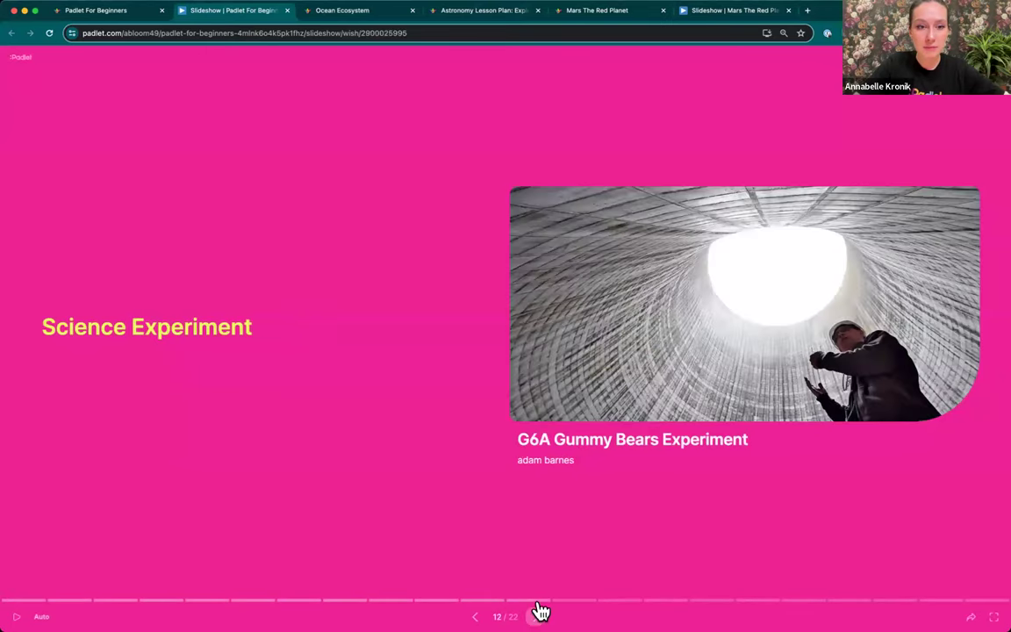
pyautogui.click(635, 343)
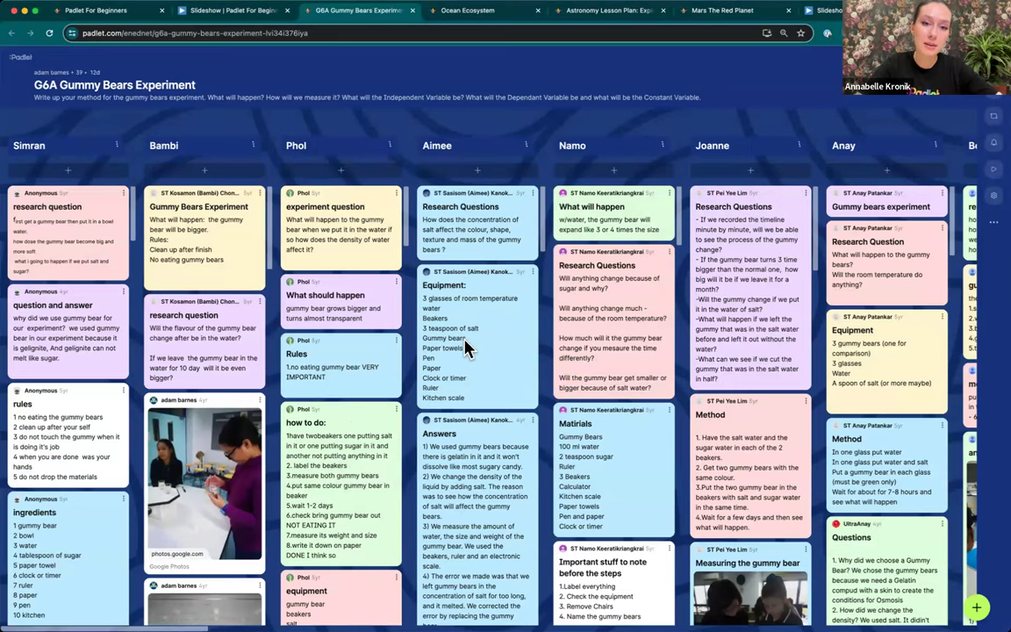
# Scroll through the Gummy Bears student columns and glance at one column's section options.
pyautogui.scroll(-8, 465, 347)
pyautogui.scroll(-8, 465, 348)
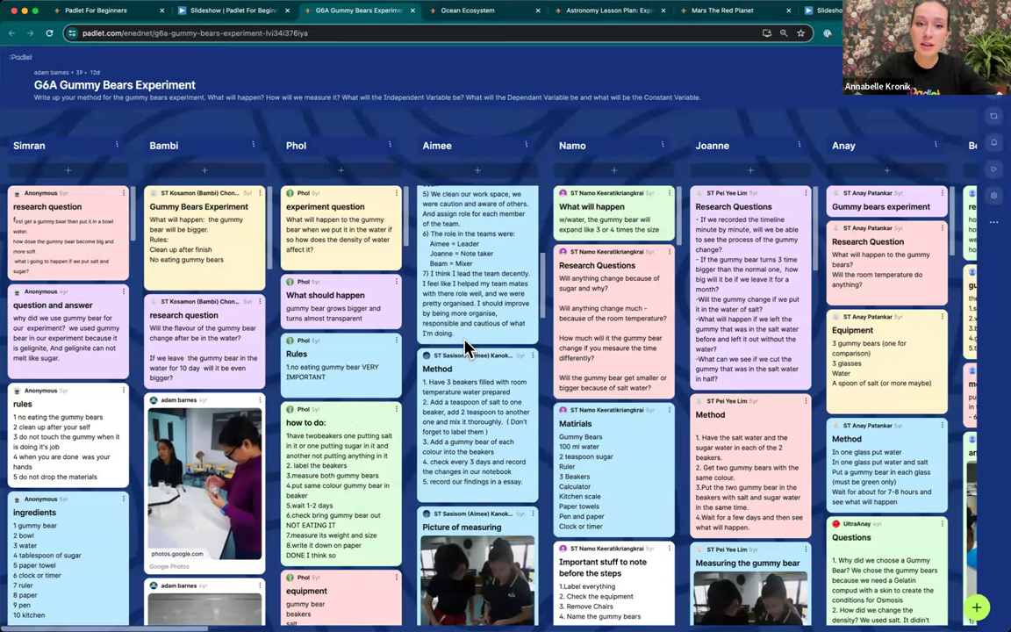
pyautogui.scroll(-8, 465, 348)
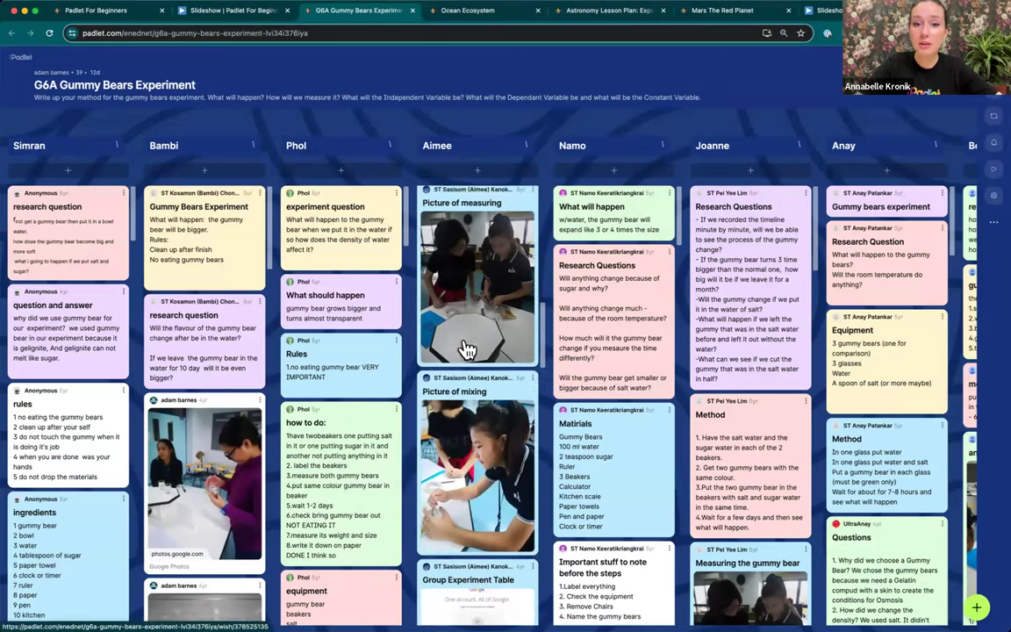
pyautogui.scroll(-8, 465, 347)
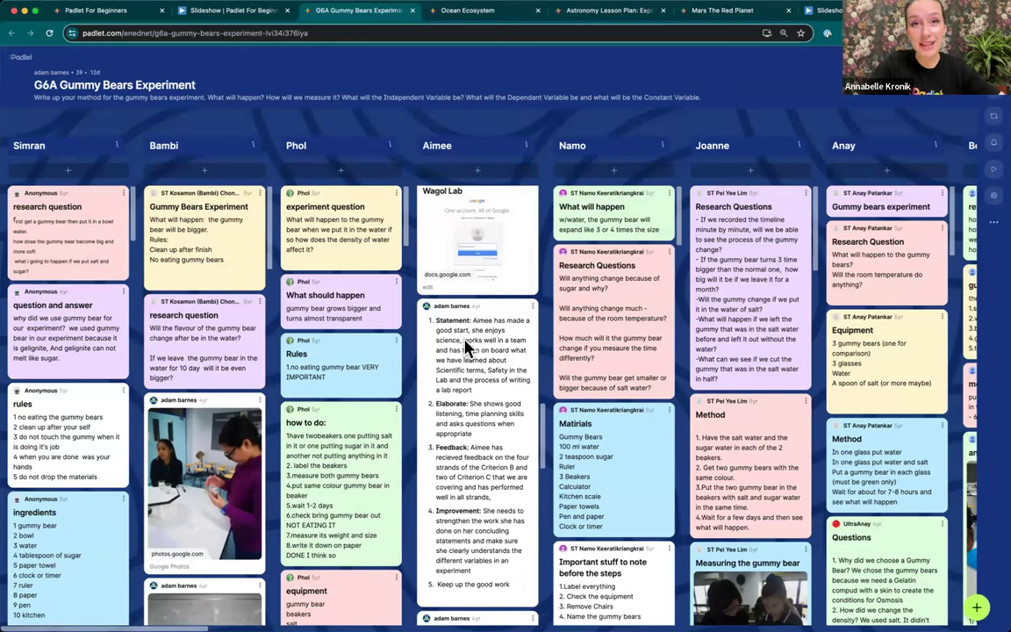
pyautogui.click(525, 148)
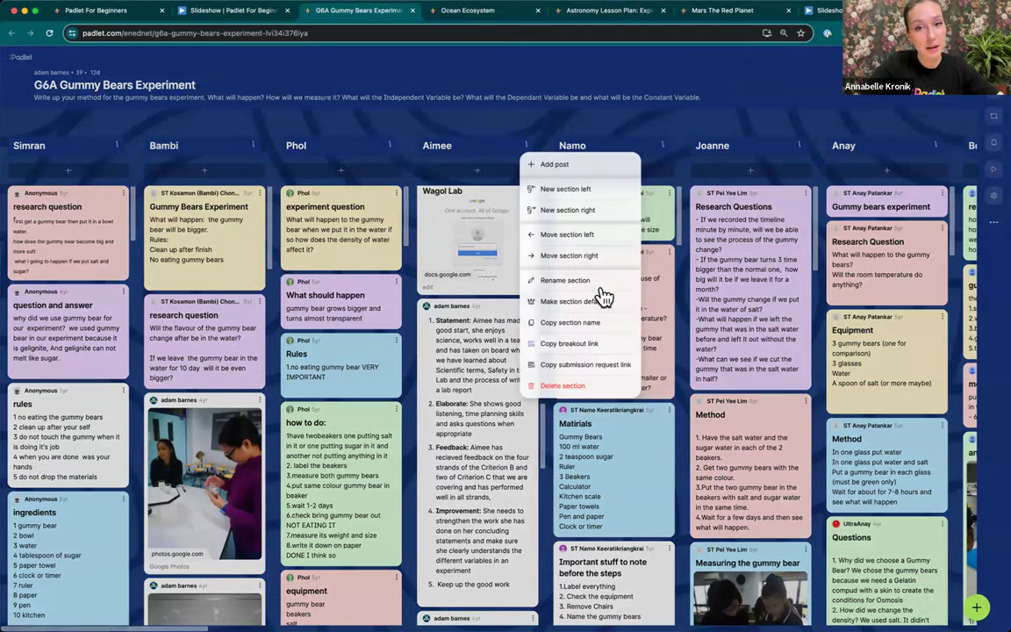
pyautogui.click(669, 125)
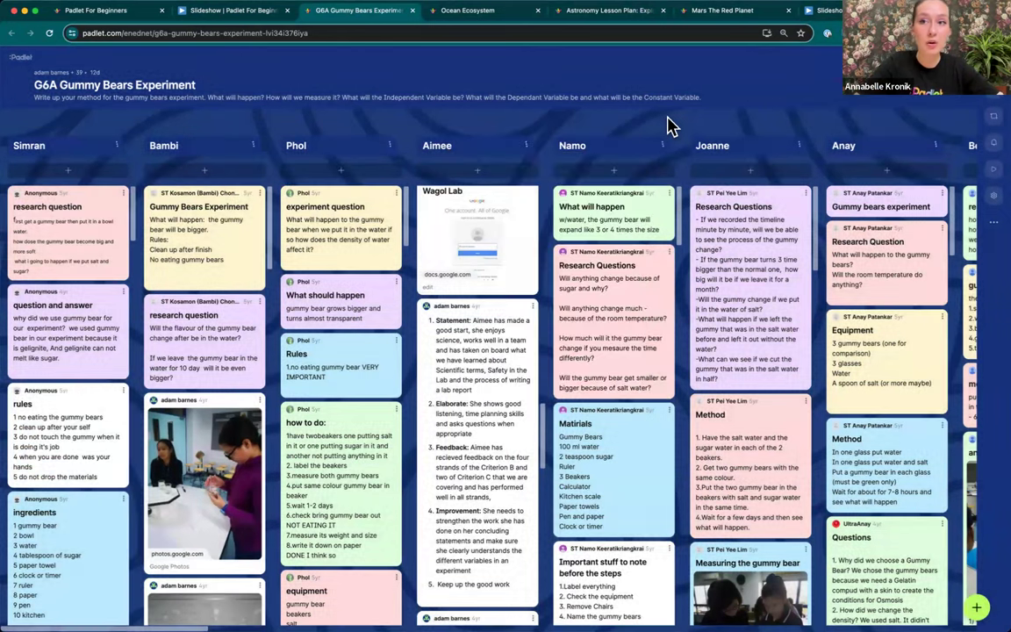
# Review every column's breakout links in the Share panel, then return to slide 12.
pyautogui.click(992, 99)
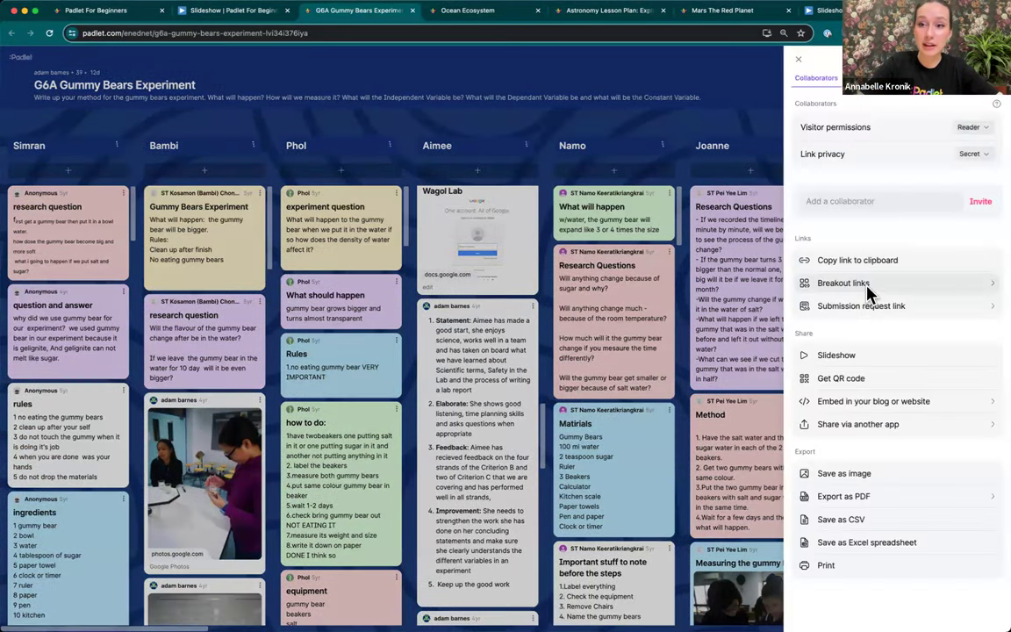
pyautogui.click(867, 290)
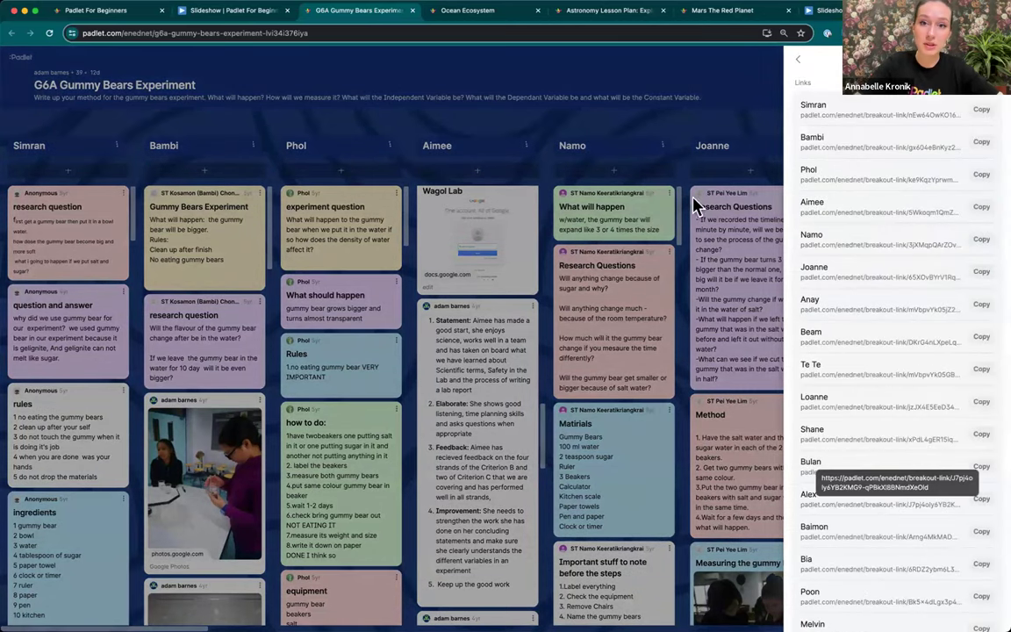
pyautogui.press('Escape')
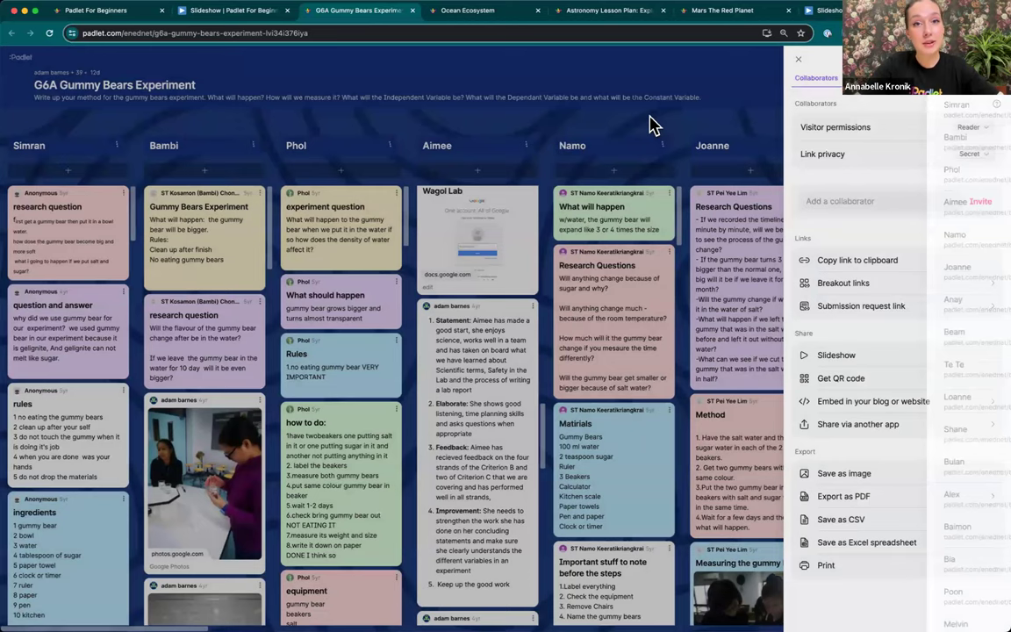
pyautogui.click(654, 124)
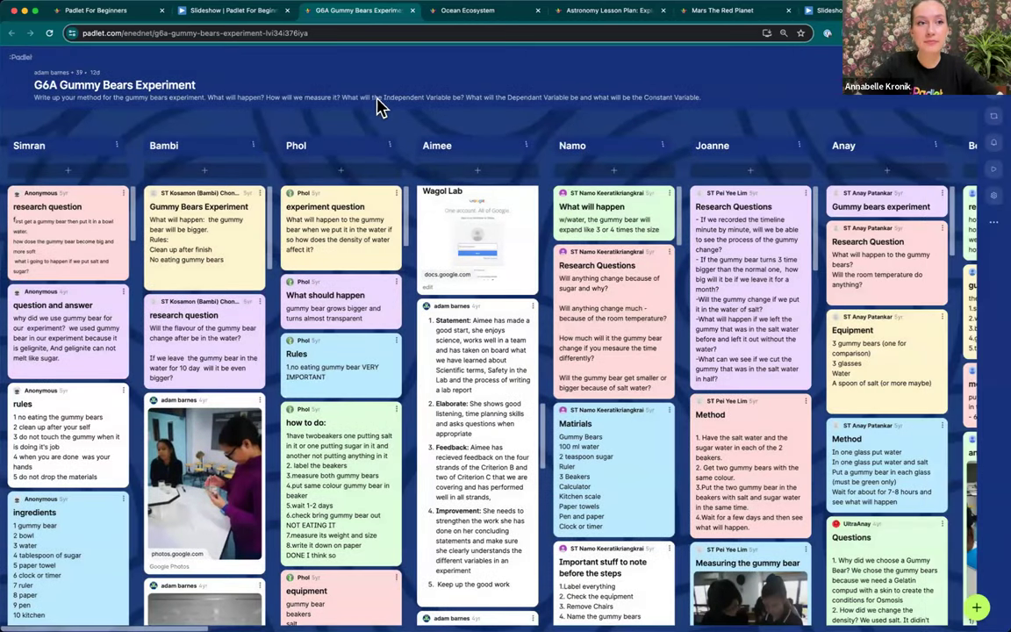
pyautogui.click(244, 12)
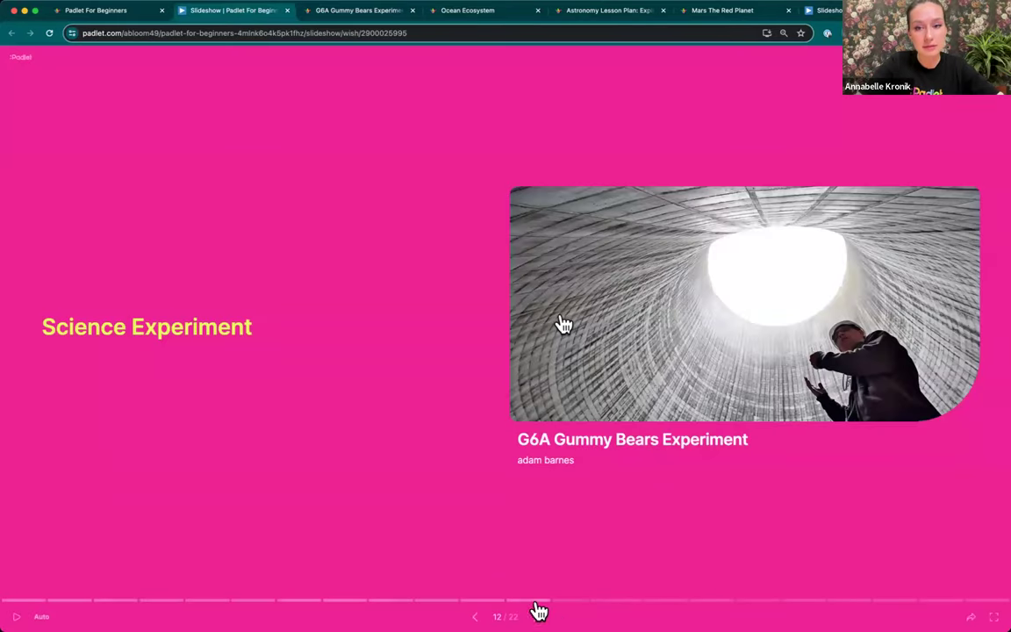
pyautogui.click(537, 614)
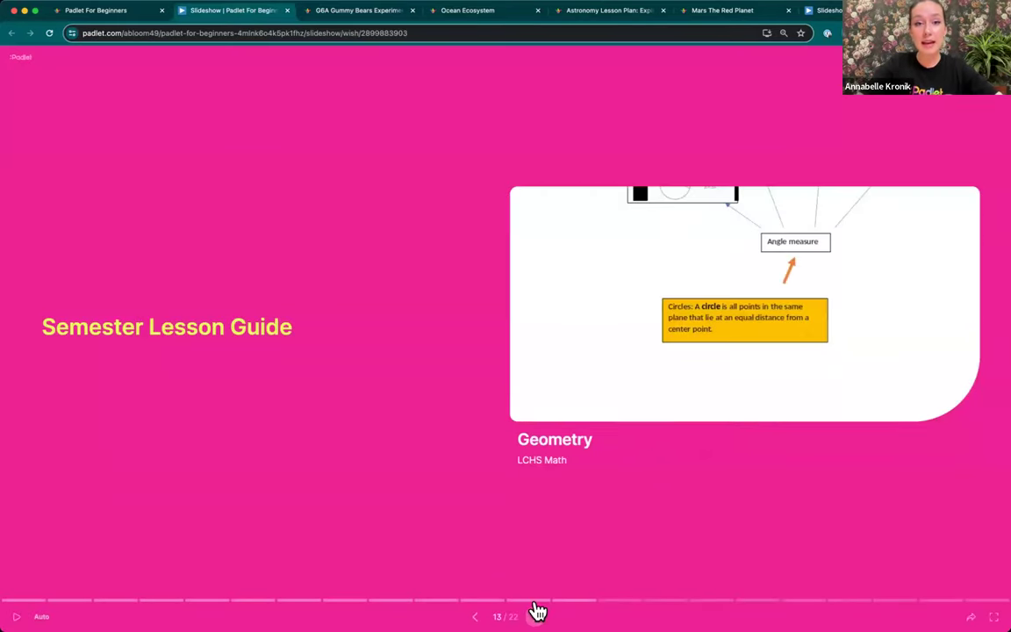
pyautogui.click(629, 384)
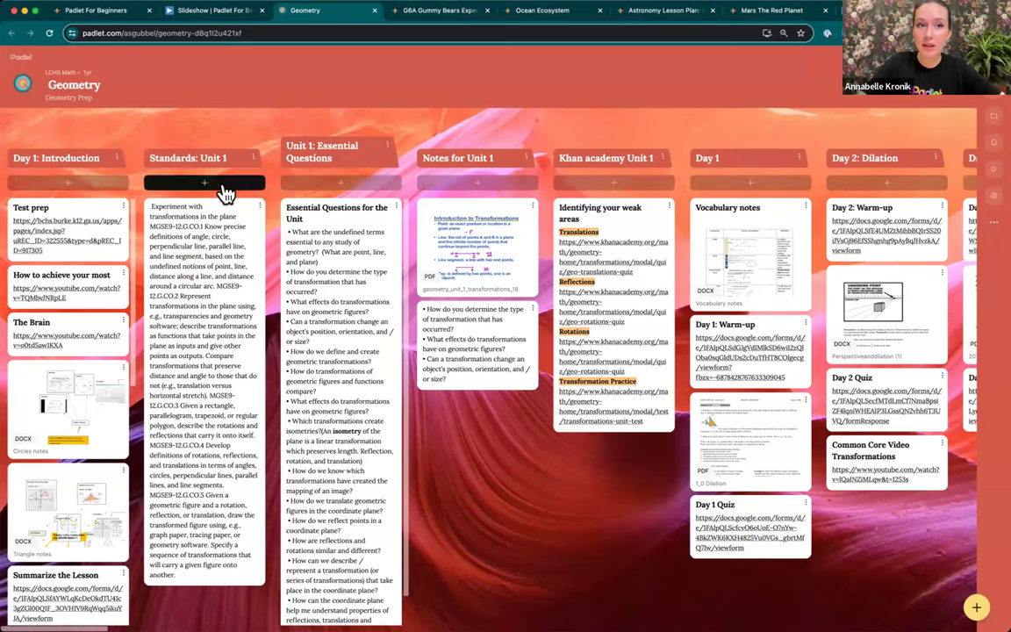
pyautogui.hscroll(3, 368, 186)
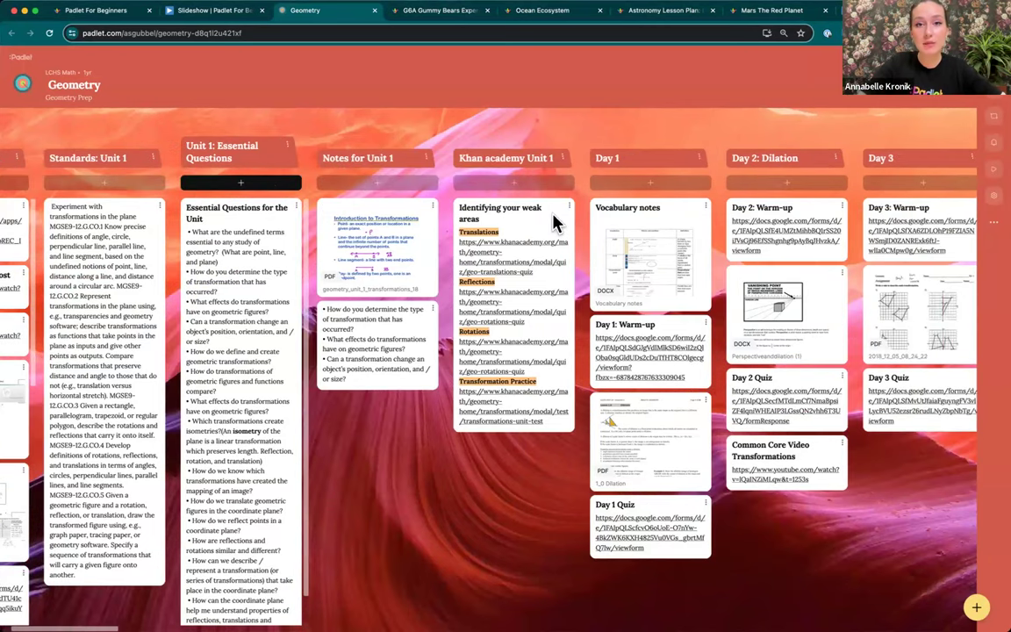
pyautogui.hscroll(3, 552, 219)
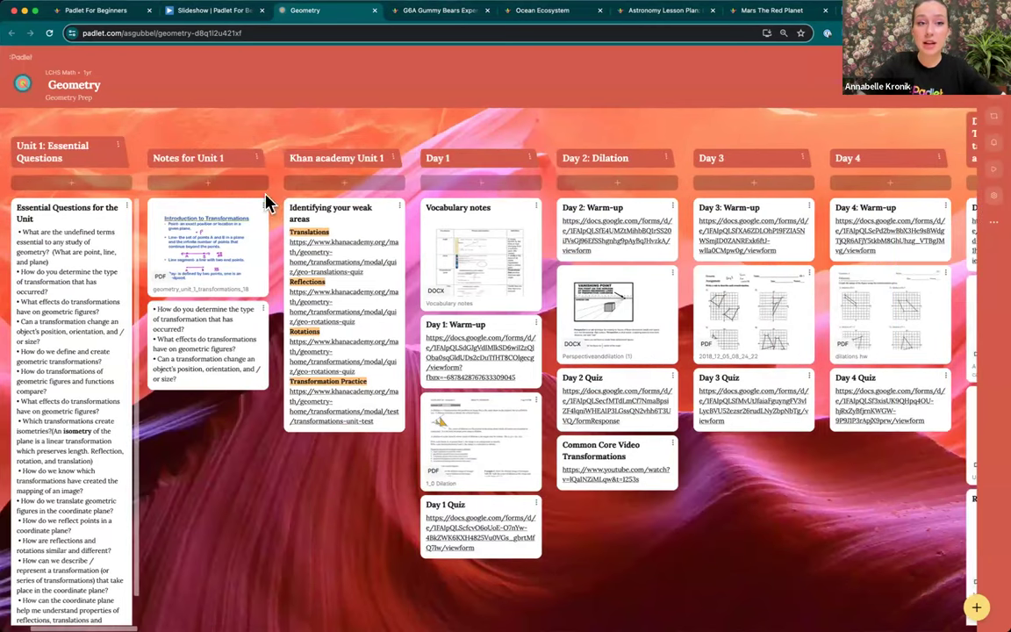
pyautogui.hscroll(3, 254, 197)
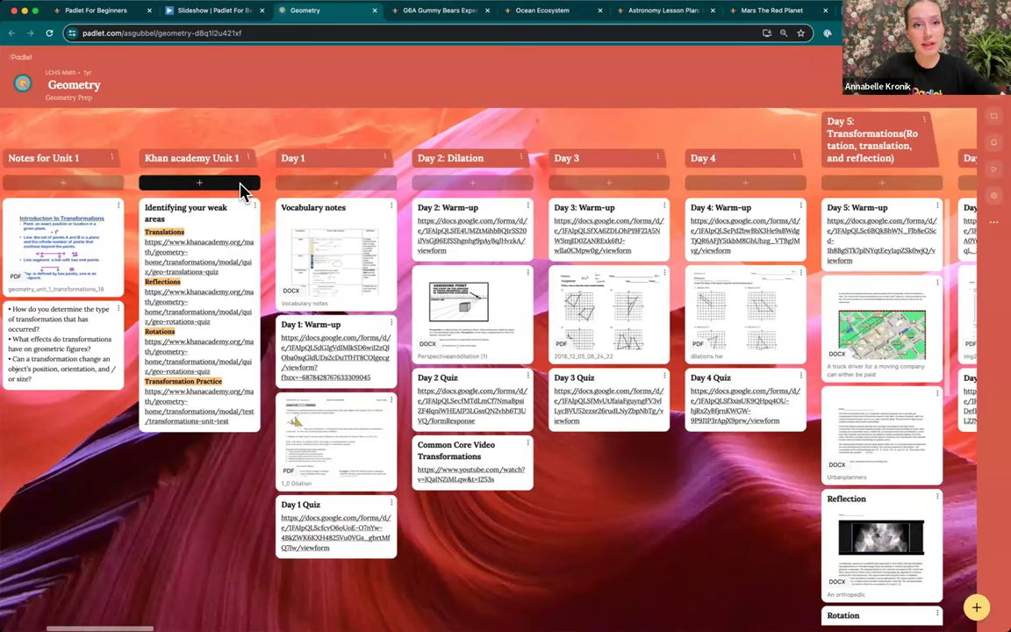
pyautogui.hscroll(2, 351, 289)
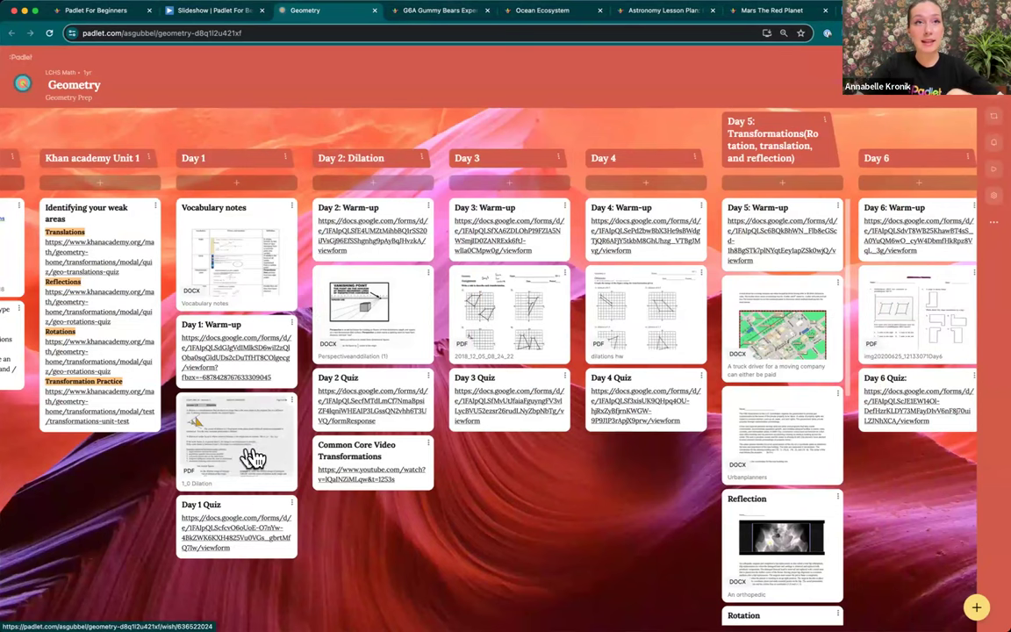
pyautogui.hscroll(2, 483, 430)
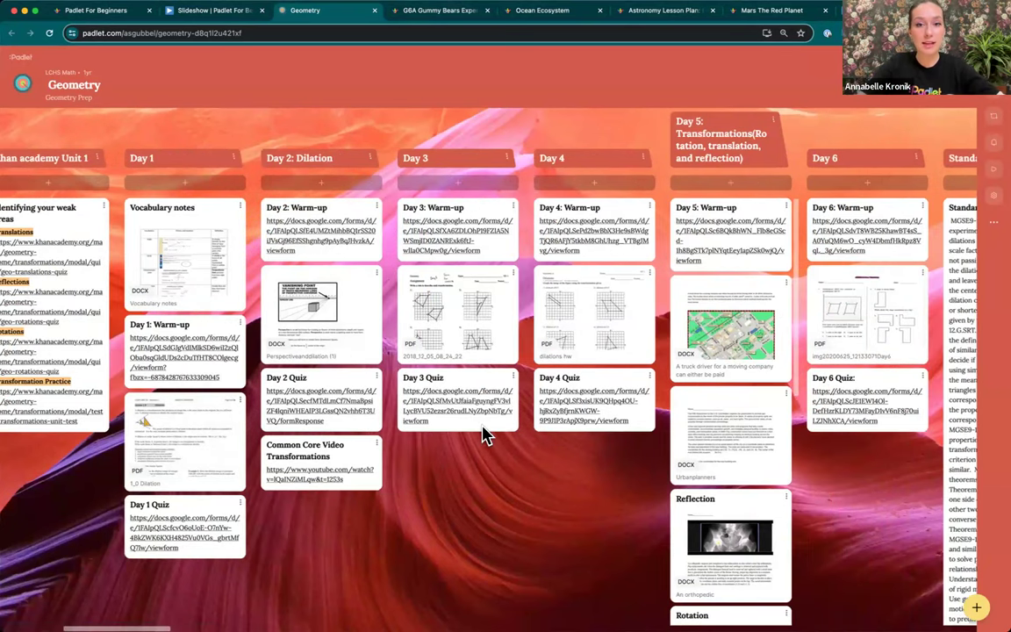
pyautogui.hscroll(3, 551, 318)
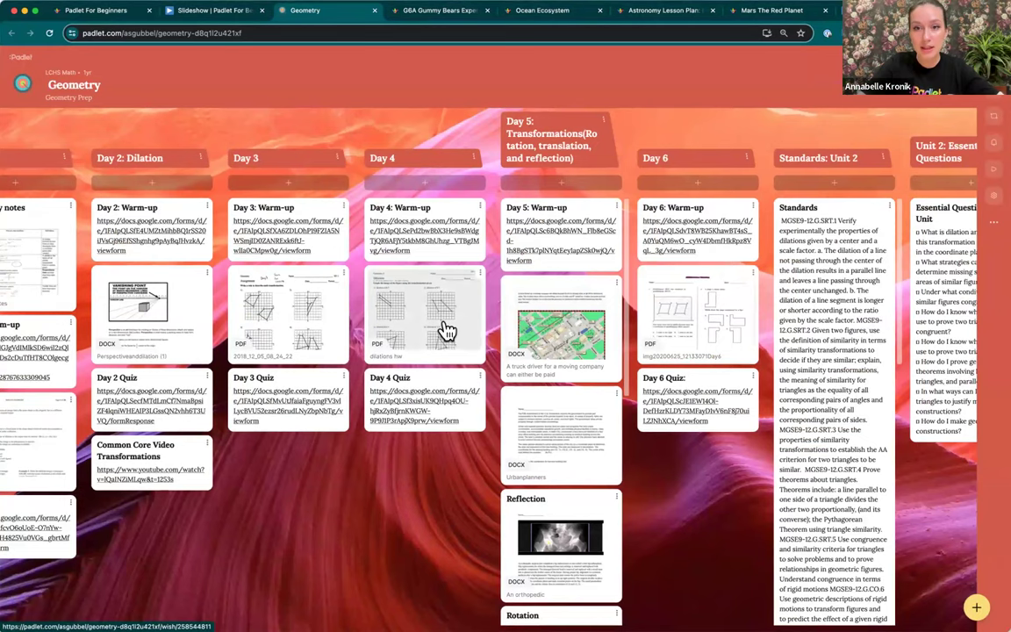
pyautogui.hscroll(5, 692, 408)
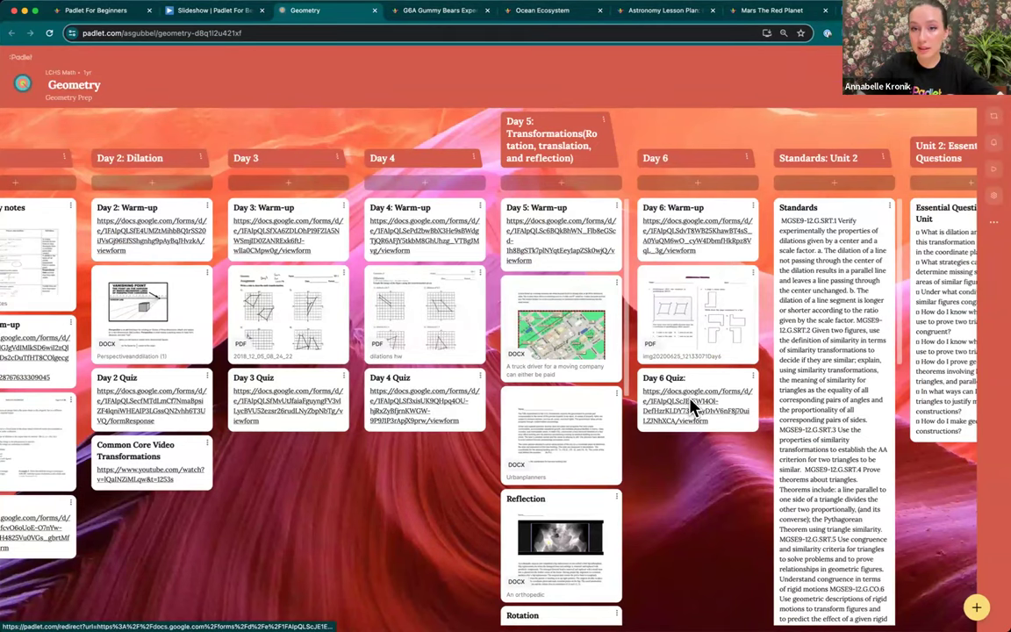
pyautogui.hscroll(15, 693, 409)
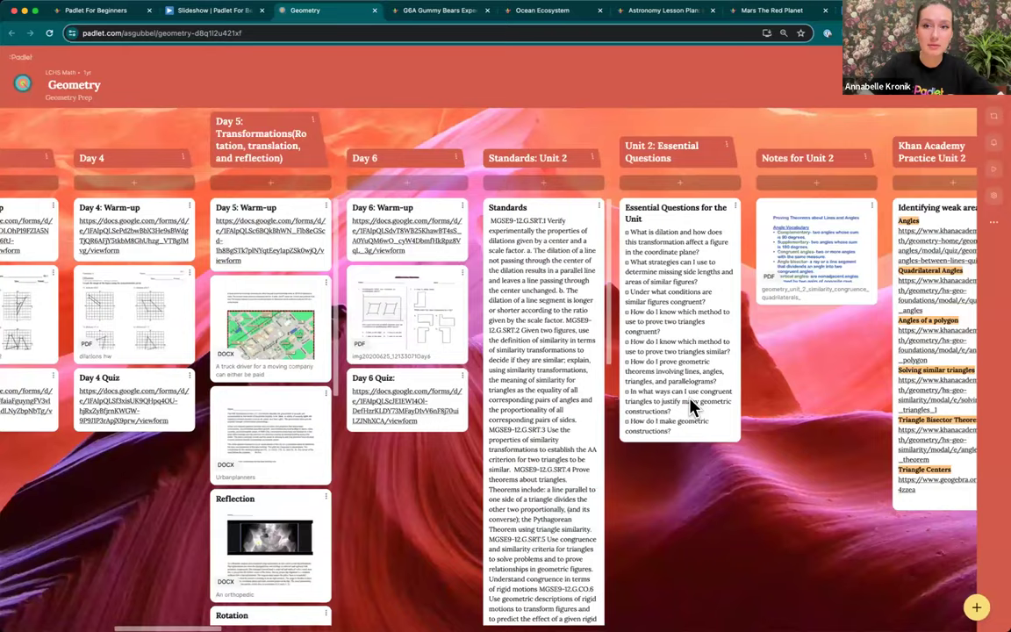
pyautogui.hscroll(20, 692, 408)
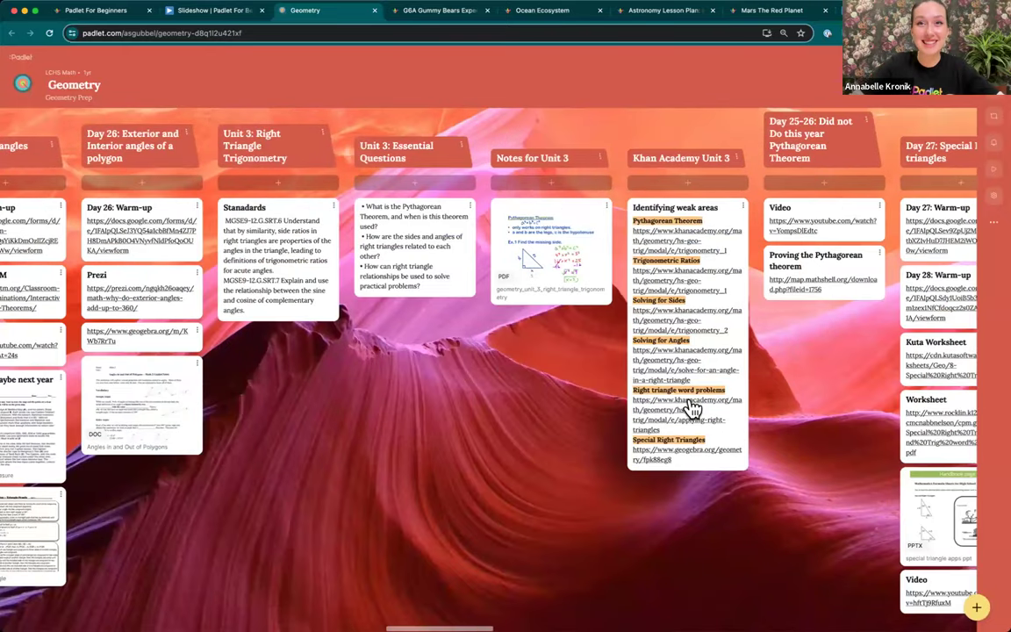
pyautogui.hscroll(11, 693, 409)
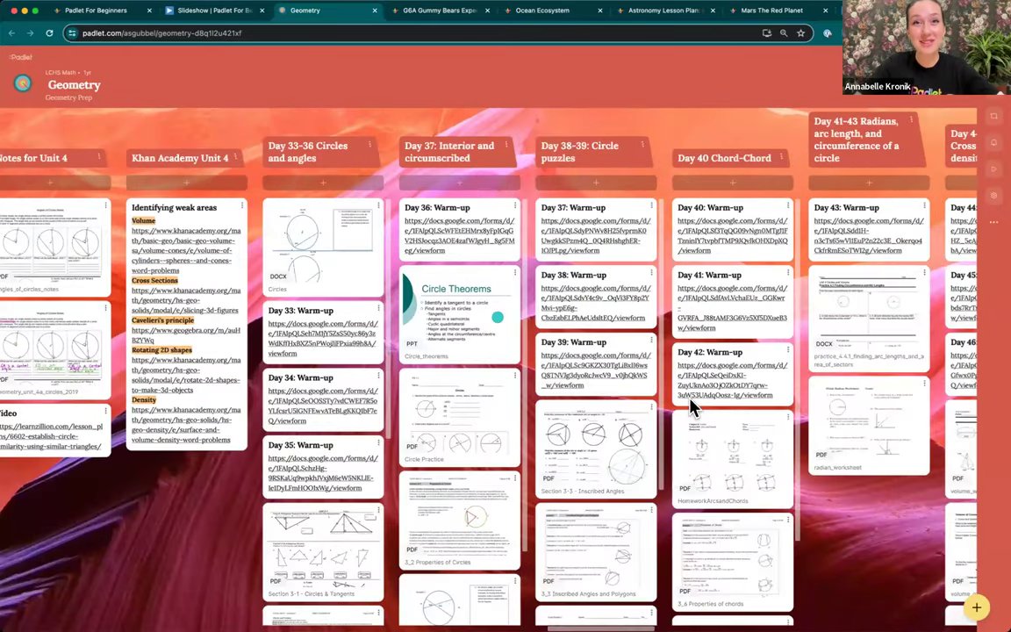
pyautogui.hscroll(20, 692, 406)
pyautogui.hscroll(2, 751, 494)
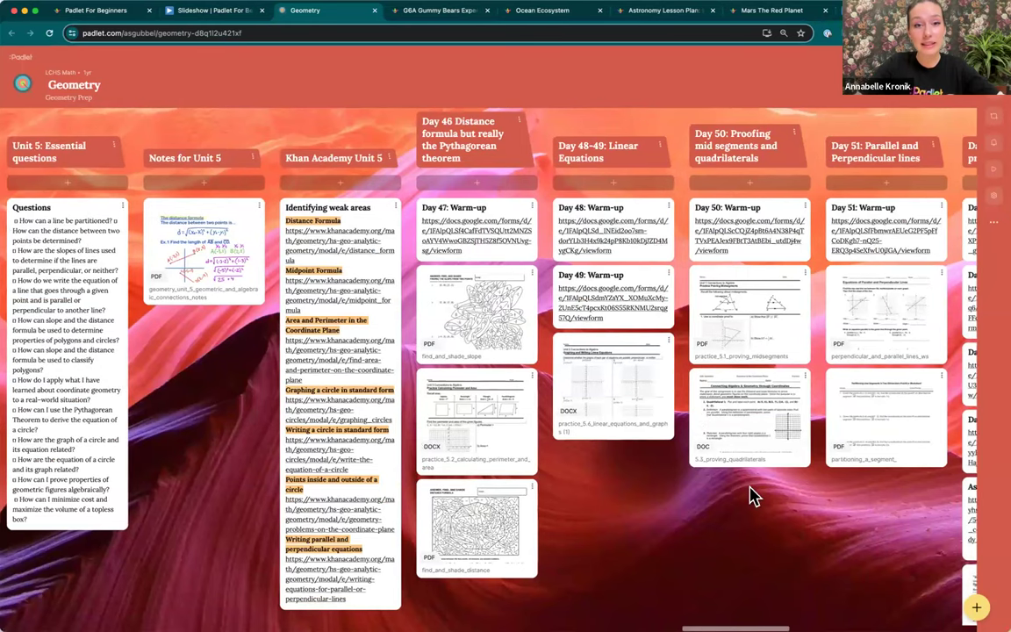
pyautogui.hscroll(5, 751, 495)
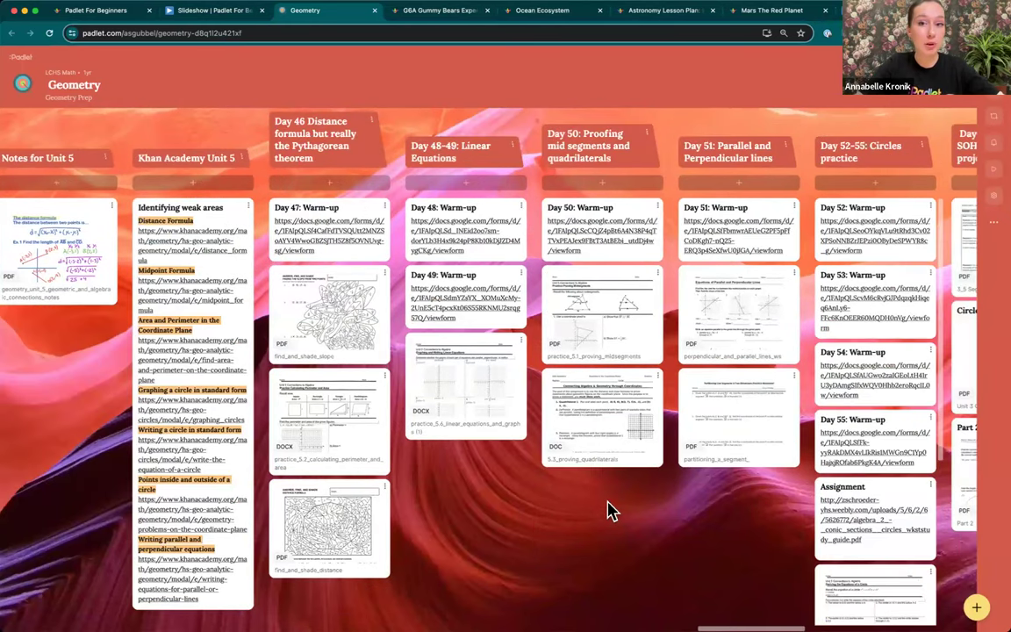
pyautogui.hscroll(5, 612, 510)
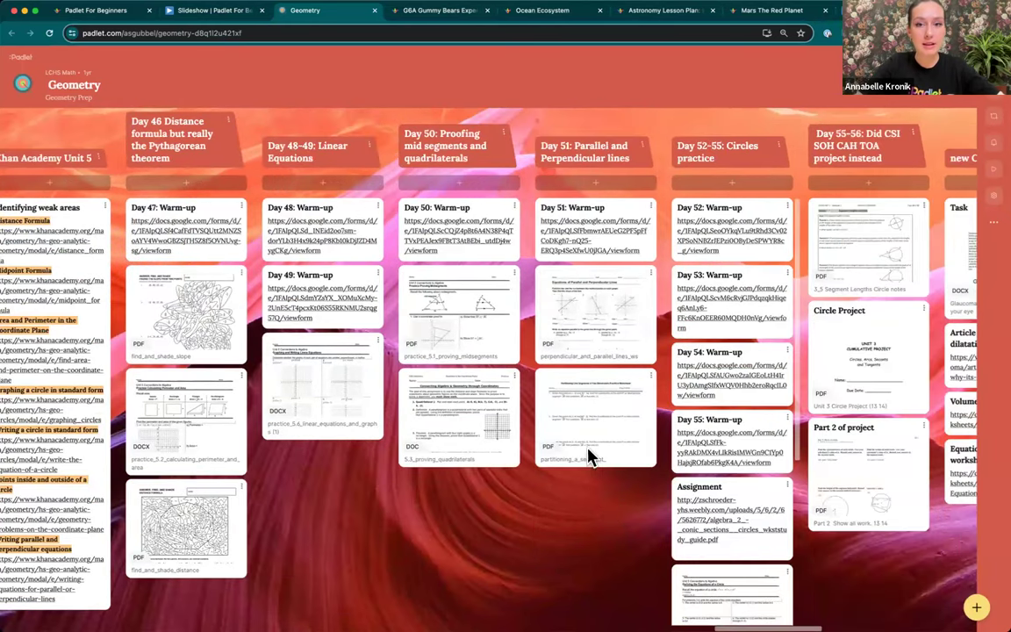
pyautogui.click(578, 325)
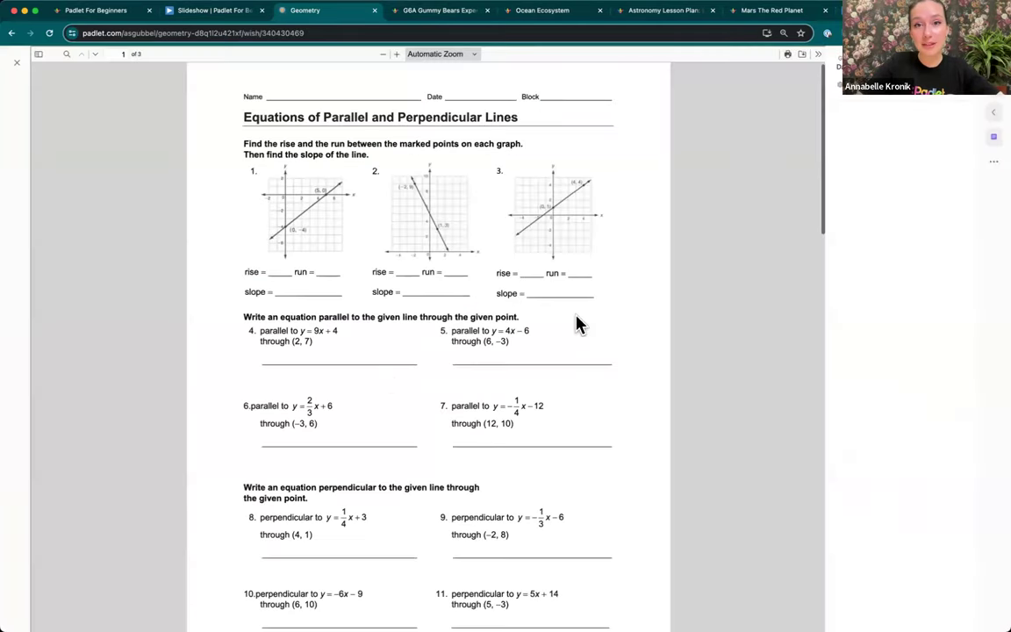
pyautogui.scroll(-3, 386, 379)
pyautogui.scroll(-10, 384, 379)
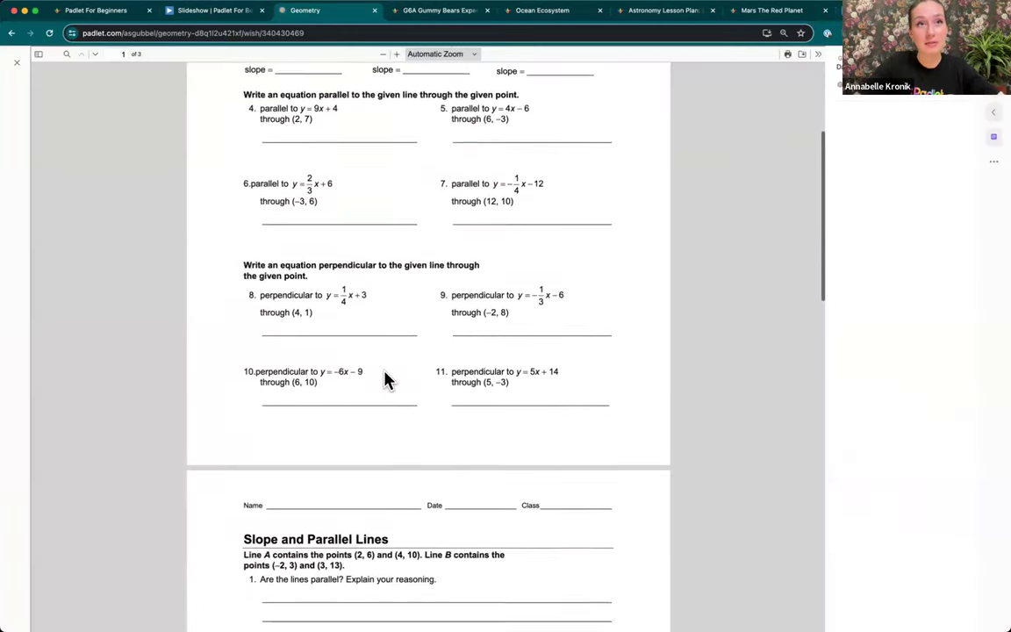
pyautogui.scroll(-10, 385, 371)
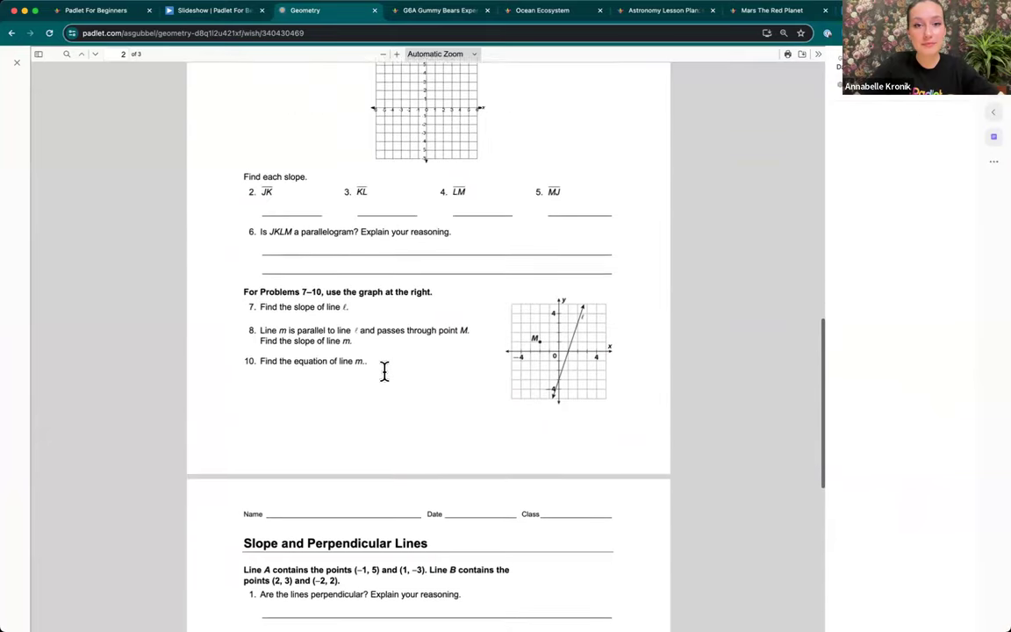
pyautogui.click(15, 62)
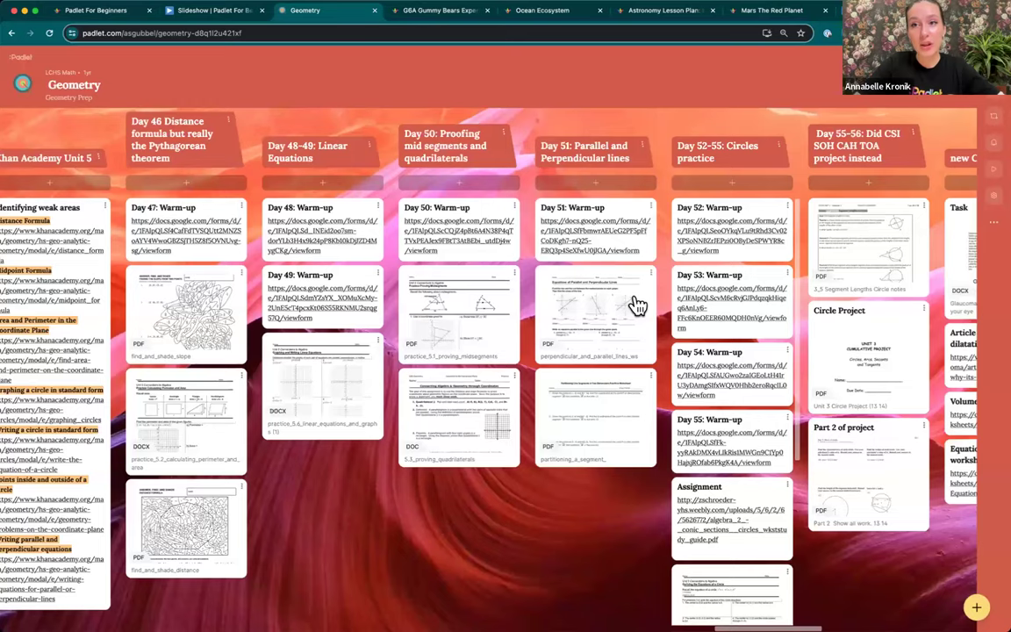
pyautogui.hscroll(10, 637, 303)
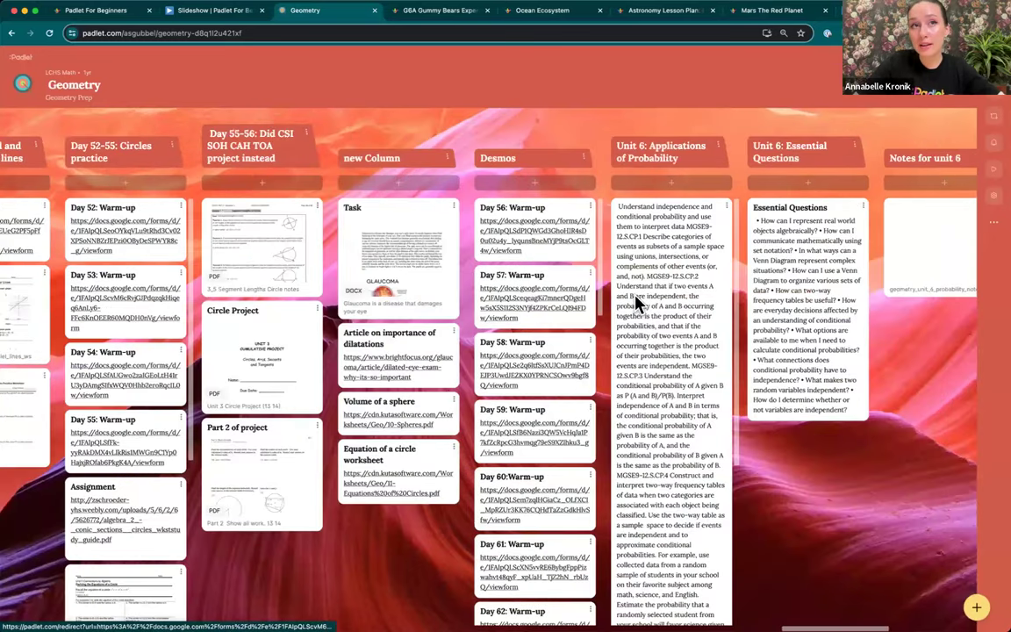
pyautogui.hscroll(4, 637, 304)
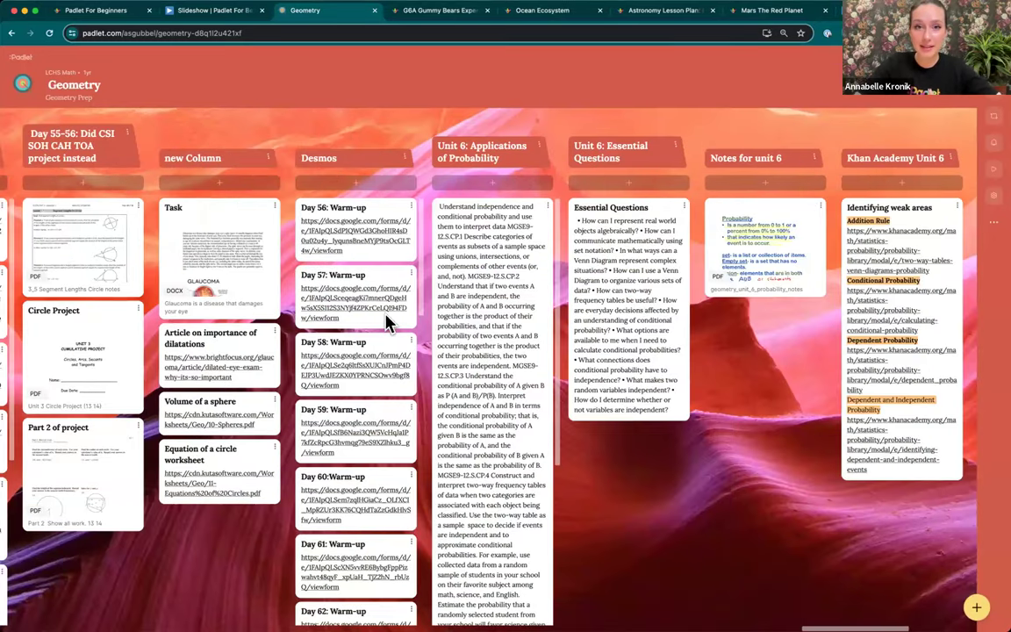
pyautogui.hscroll(-2, 386, 323)
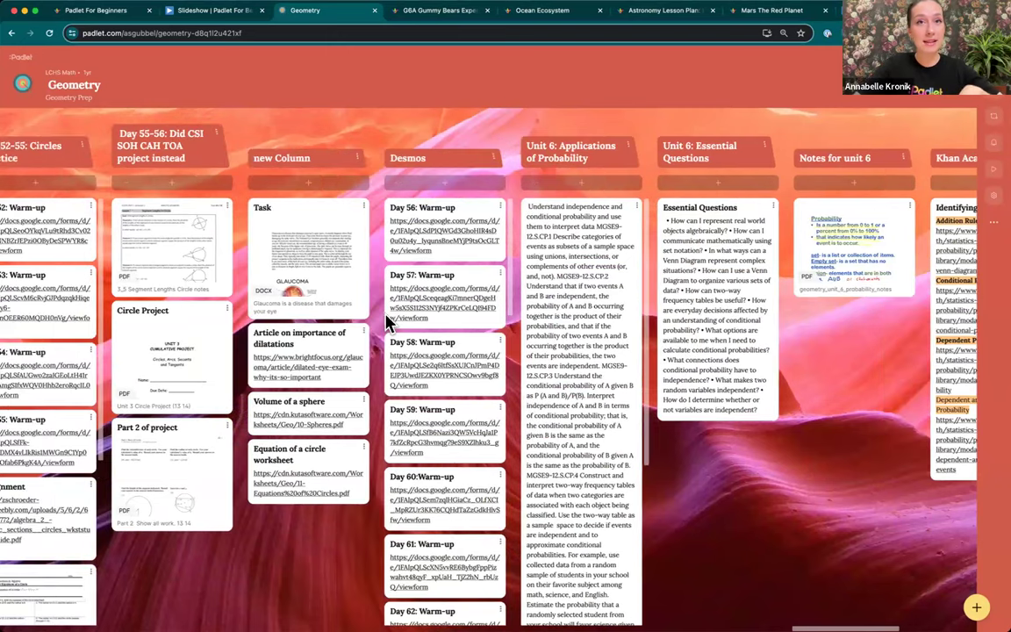
pyautogui.hscroll(-1, 386, 323)
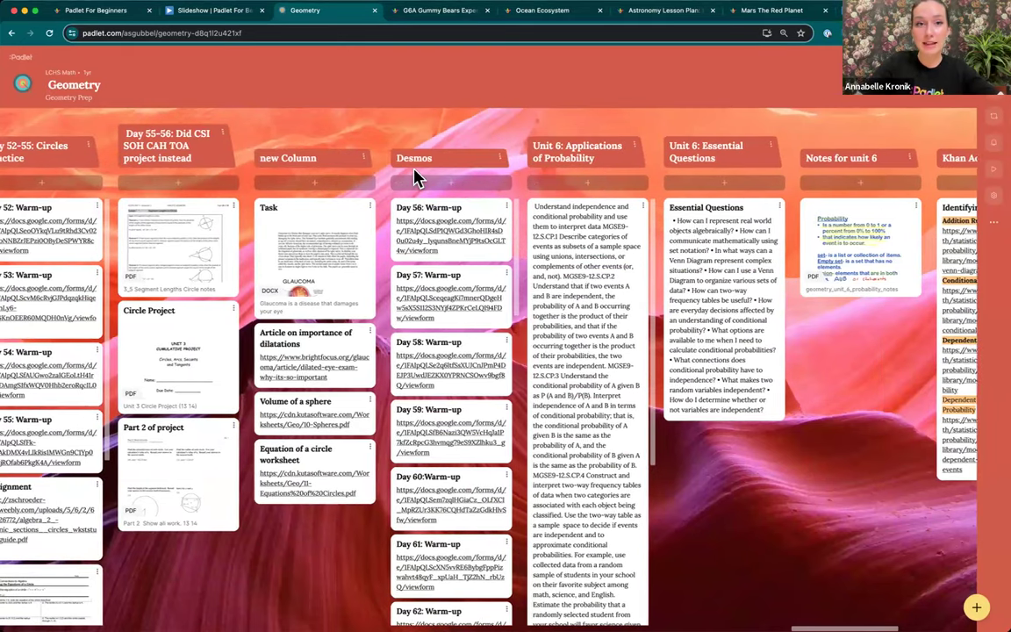
pyautogui.hscroll(-2, 418, 176)
pyautogui.hscroll(-10, 418, 176)
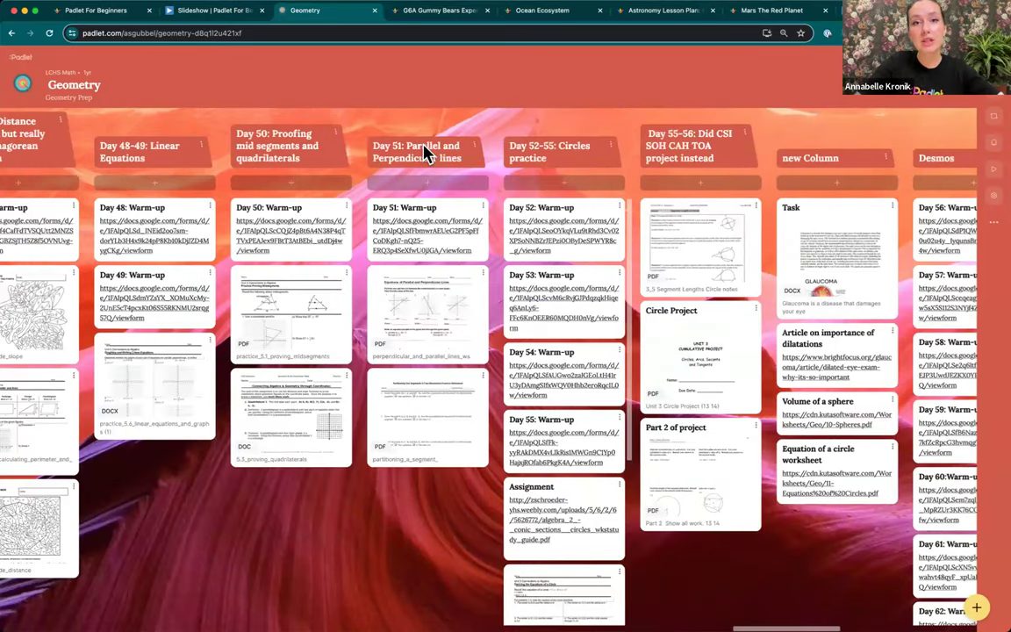
pyautogui.hscroll(-6, 424, 152)
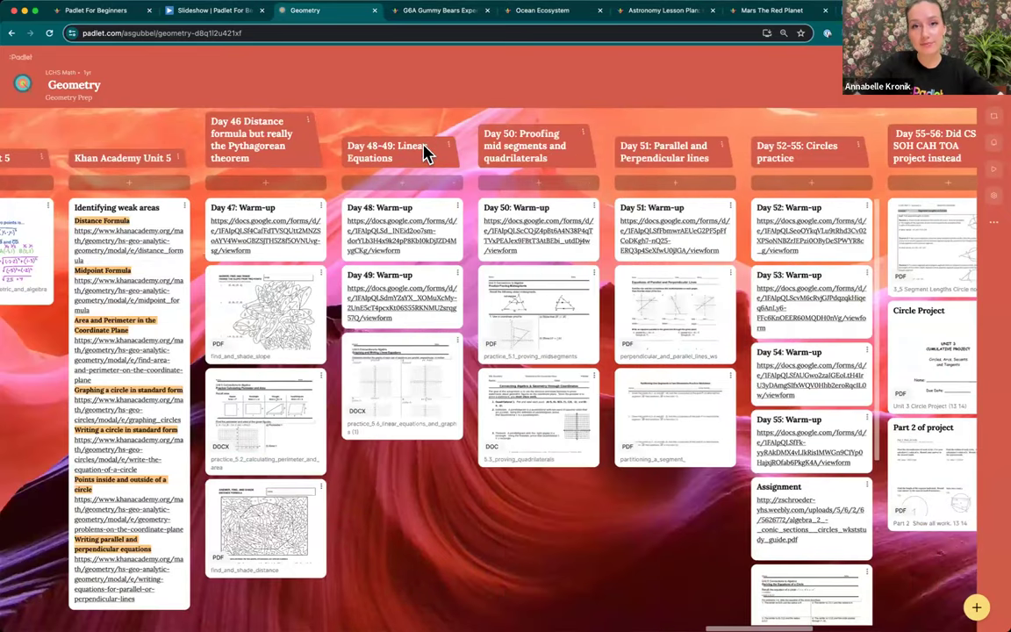
pyautogui.hscroll(-3, 379, 19)
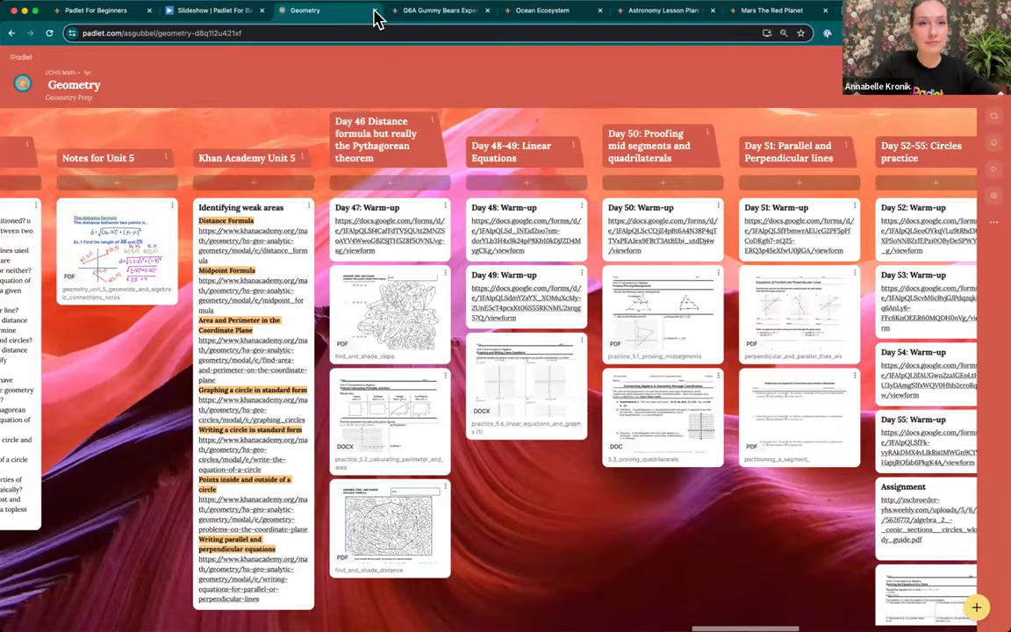
# Close the Geometry board, advance one slide, and open the civil rights example board.
pyautogui.click(375, 11)
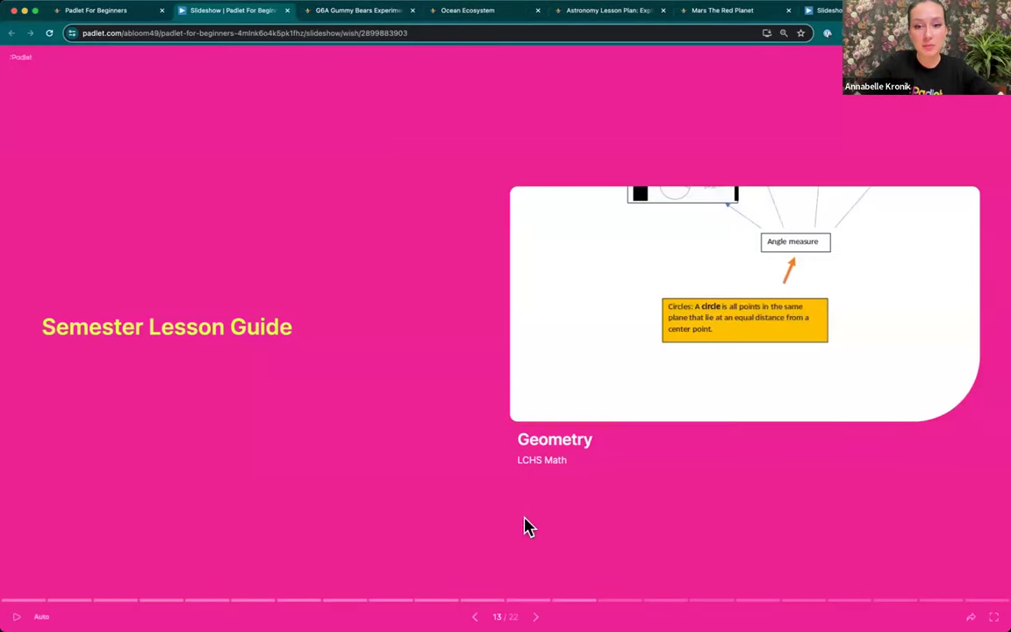
pyautogui.click(536, 615)
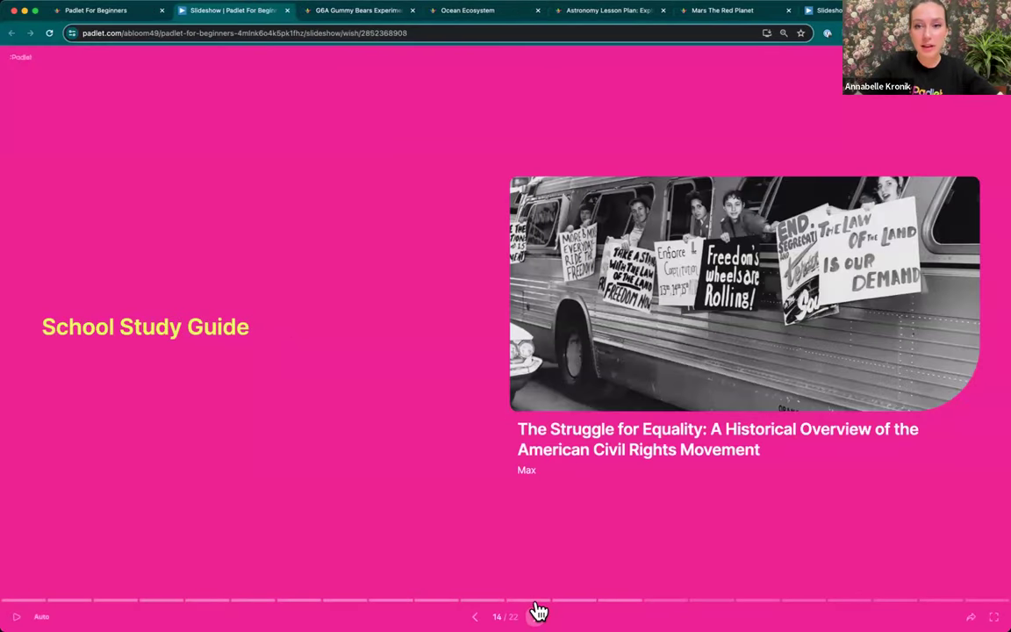
pyautogui.click(673, 316)
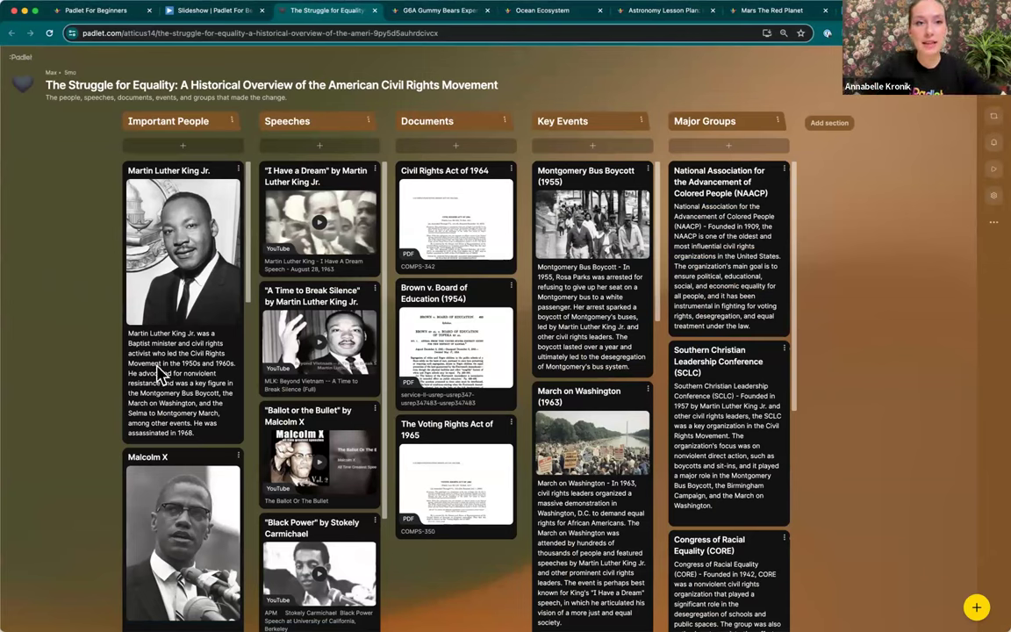
# Browse The Struggle for Equality's columns, from Important People to Major Groups, then return to the slideshow.
pyautogui.scroll(-4, 145, 338)
pyautogui.scroll(-3, 311, 439)
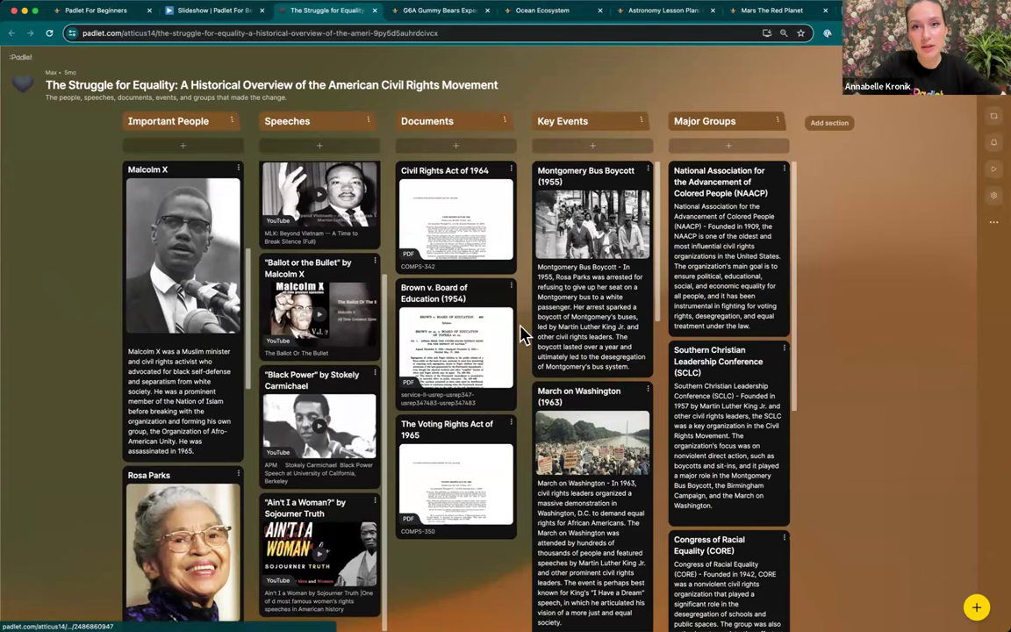
pyautogui.scroll(-5, 588, 384)
pyautogui.scroll(-3, 588, 387)
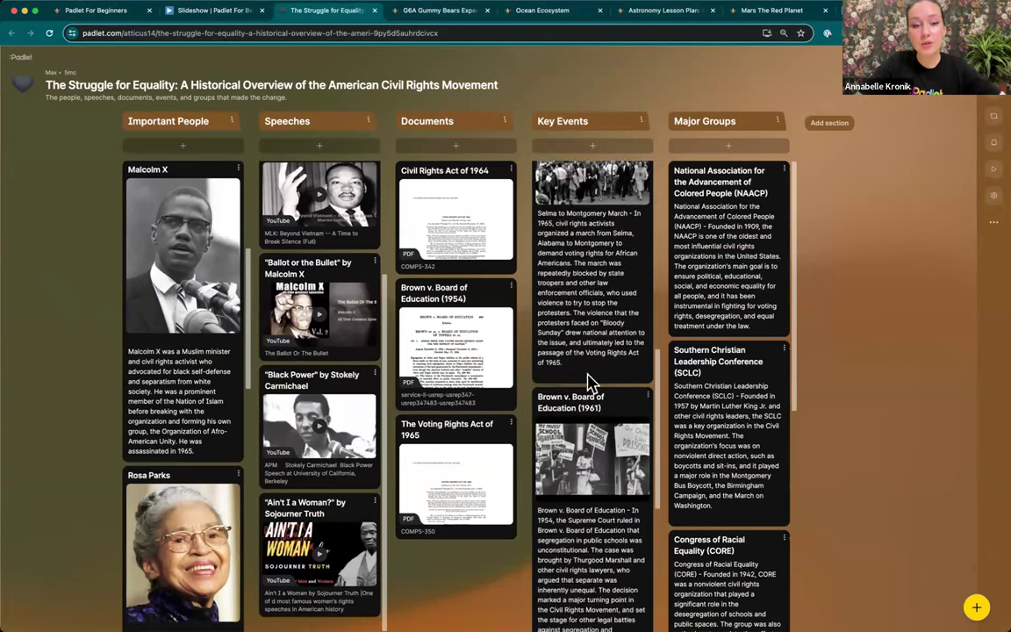
pyautogui.scroll(-3, 721, 449)
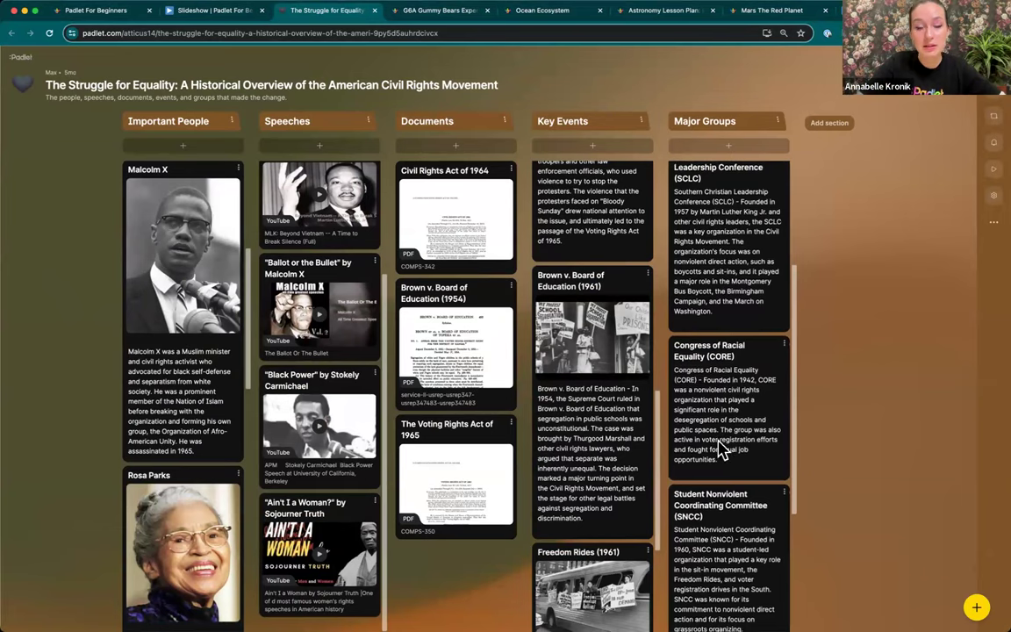
pyautogui.scroll(-2, 721, 449)
pyautogui.scroll(4, 722, 449)
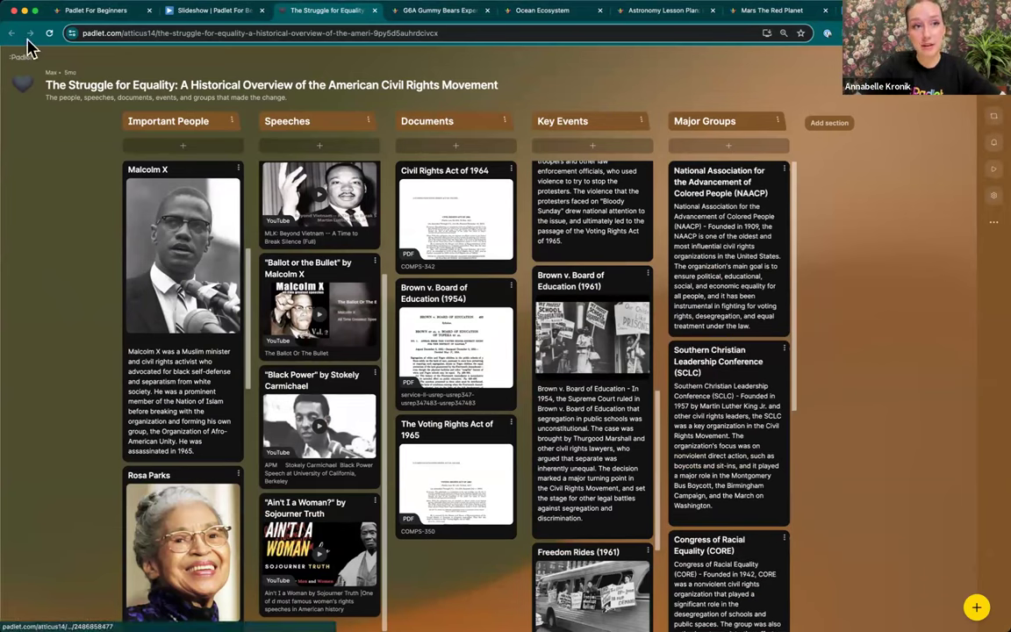
pyautogui.click(208, 17)
# Advance to the next slide and open the Murder at Tudor Mansion board.
pyautogui.click(538, 614)
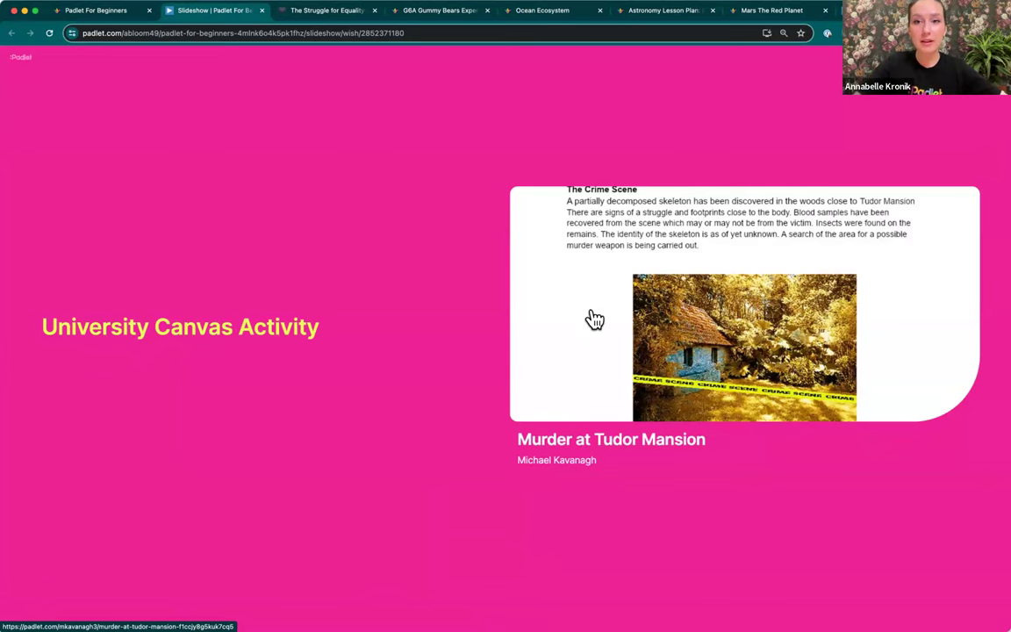
pyautogui.click(594, 318)
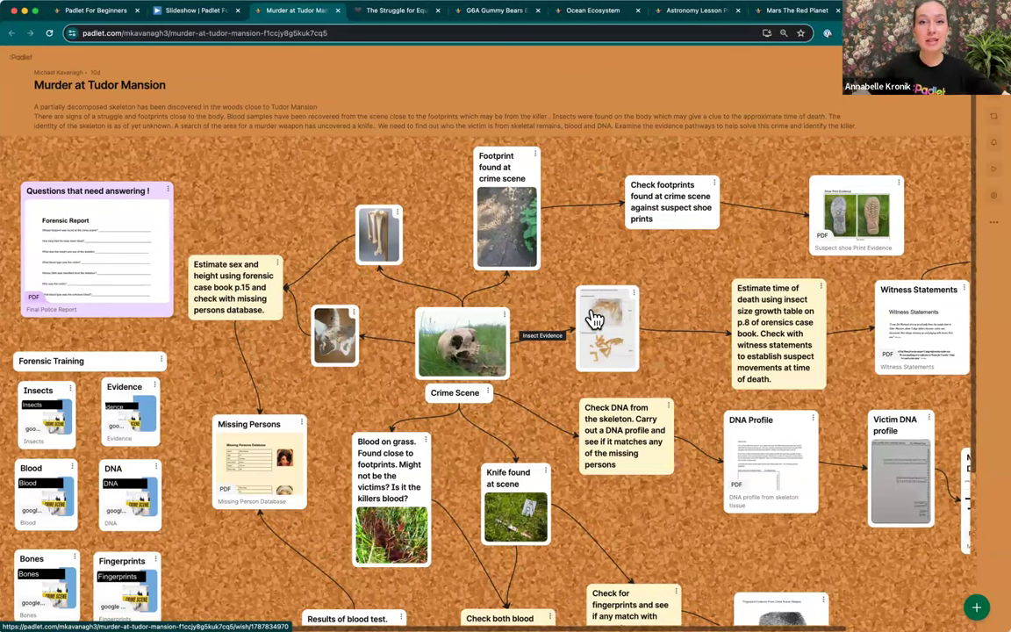
pyautogui.scroll(-1, 351, 303)
pyautogui.scroll(-1, 86, 264)
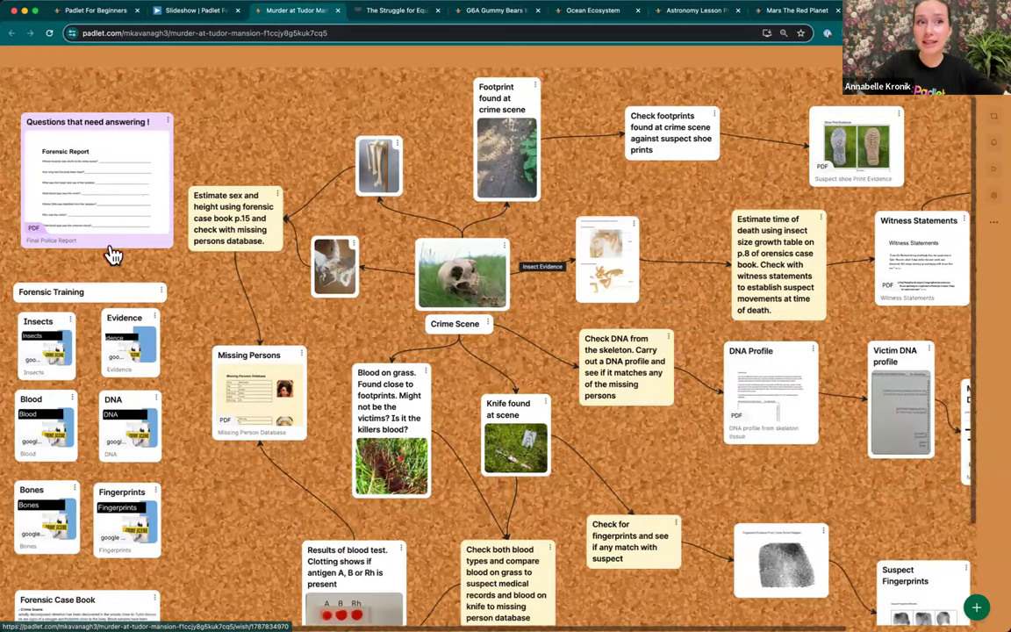
pyautogui.scroll(-3, 15, 180)
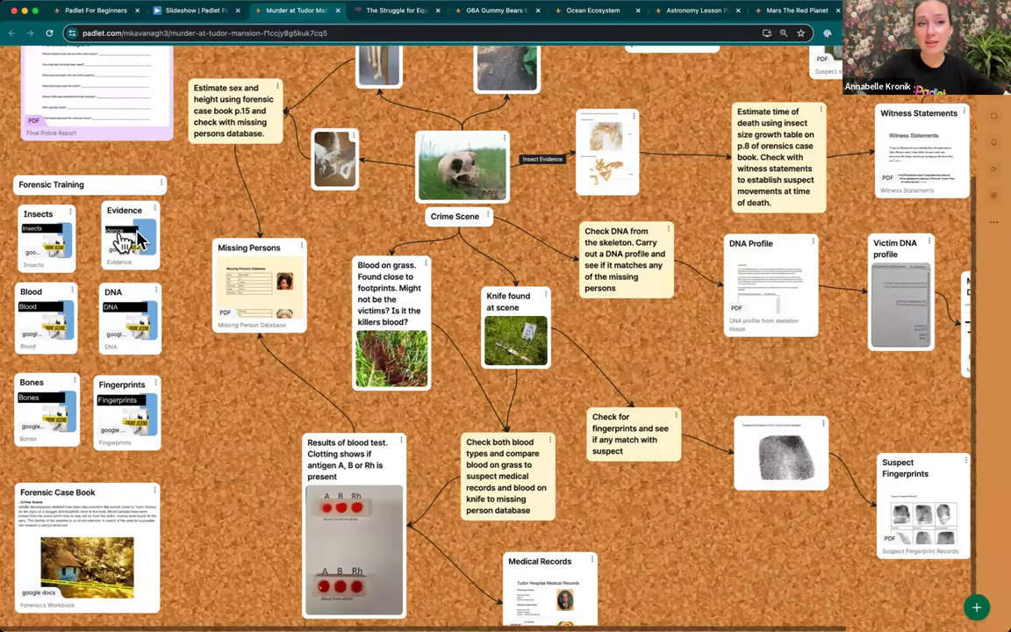
pyautogui.scroll(3, 86, 157)
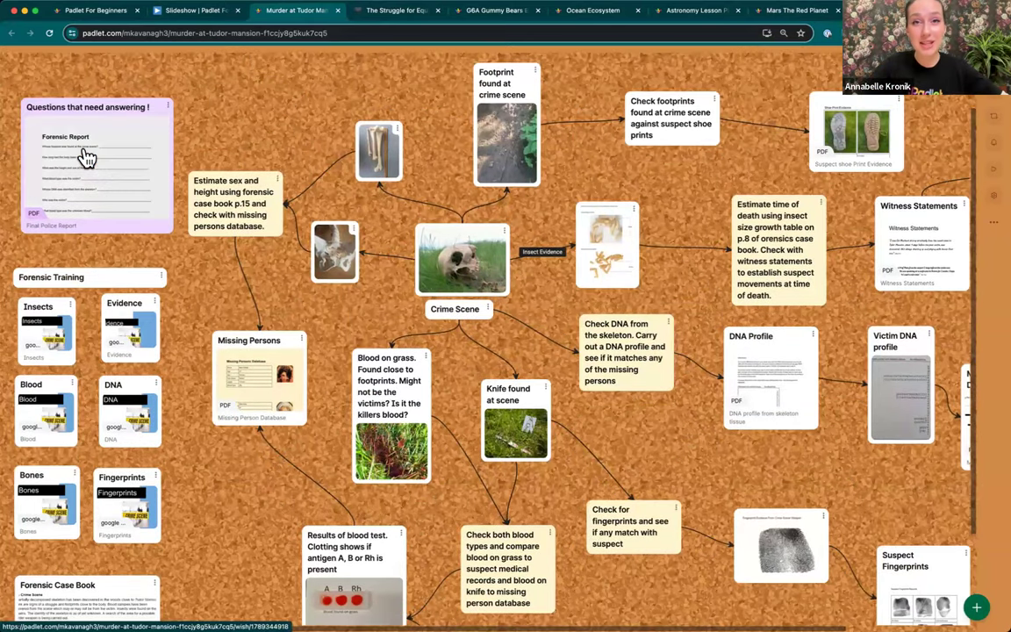
# View and close the Forensic Report PDF, then pan around the evidence canvas.
pyautogui.click(86, 156)
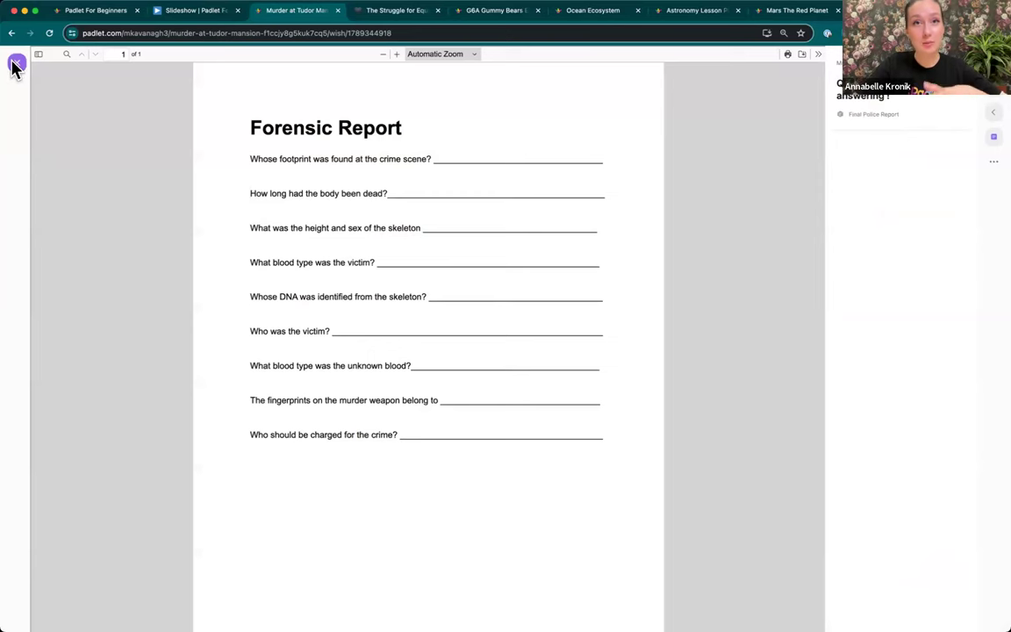
pyautogui.press('Escape')
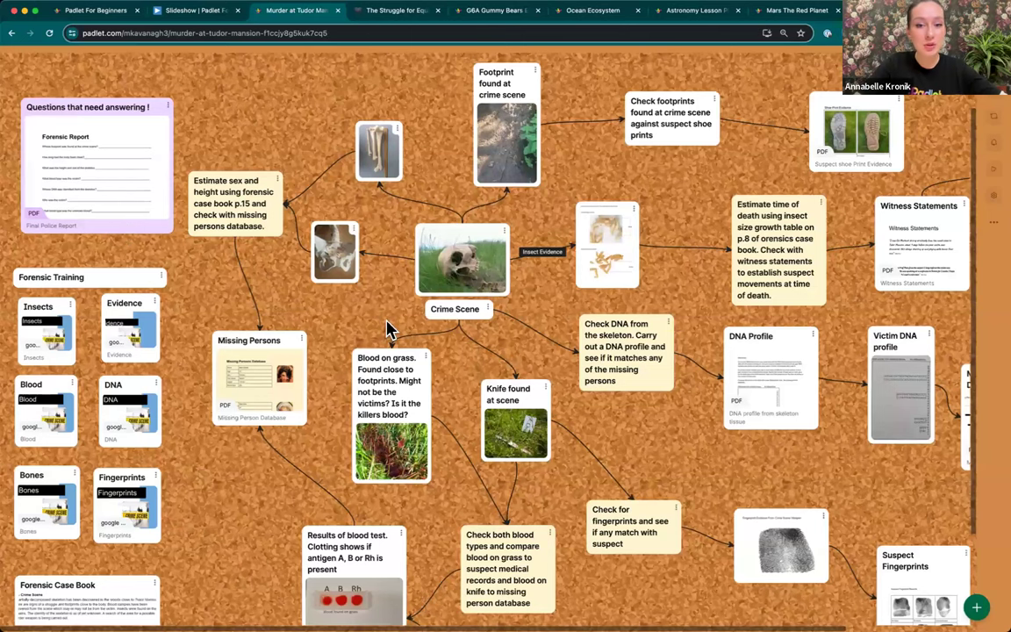
pyautogui.scroll(3, 388, 319)
pyautogui.hscroll(2, 387, 330)
pyautogui.hscroll(1, 387, 331)
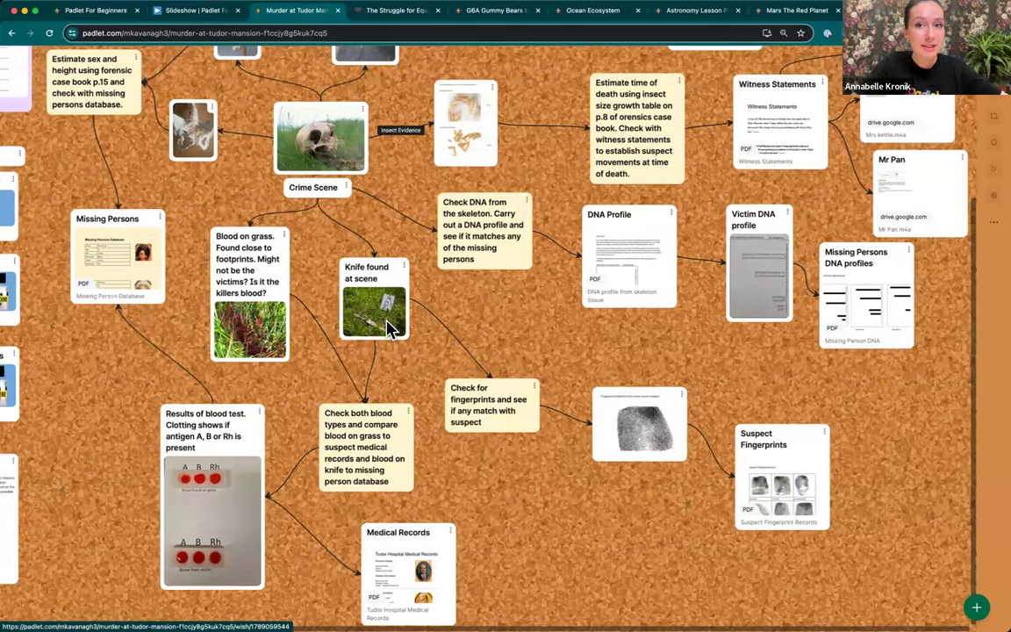
pyautogui.scroll(4, 390, 327)
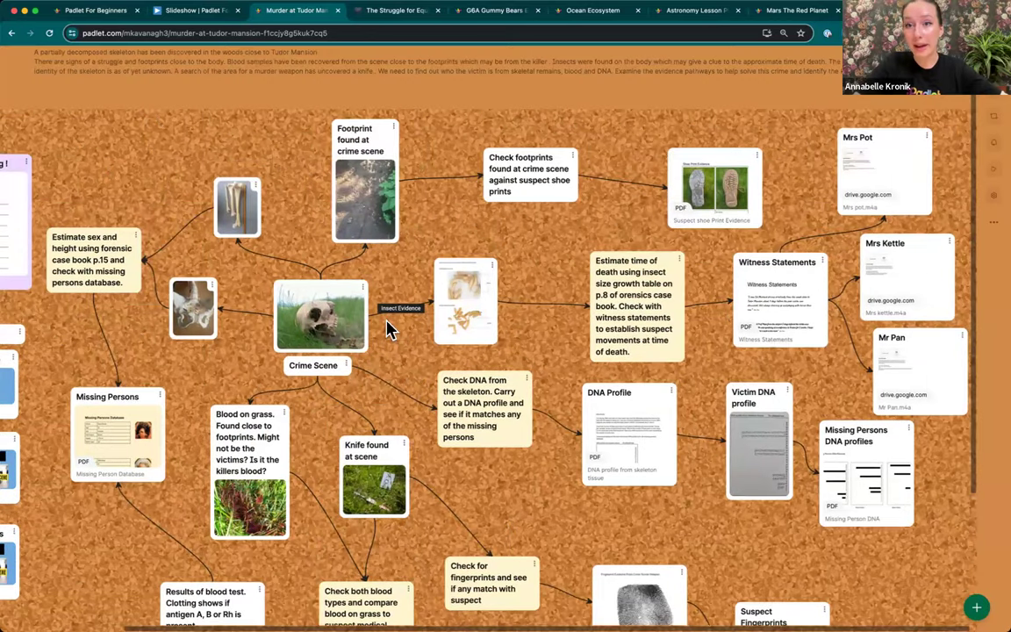
pyautogui.scroll(1, 388, 331)
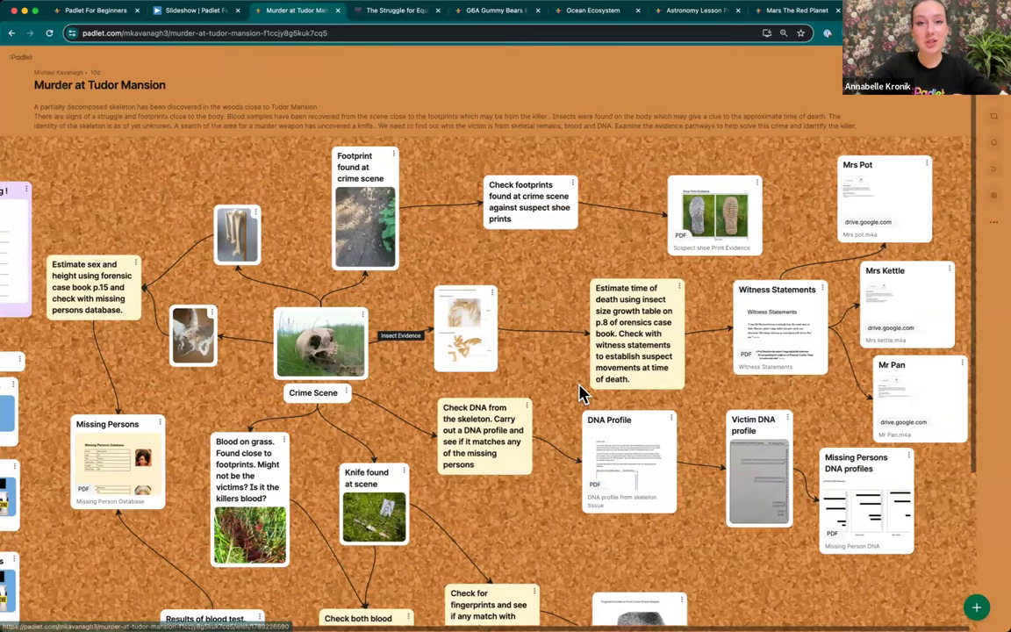
pyautogui.scroll(-1, 579, 392)
pyautogui.scroll(-4, 579, 392)
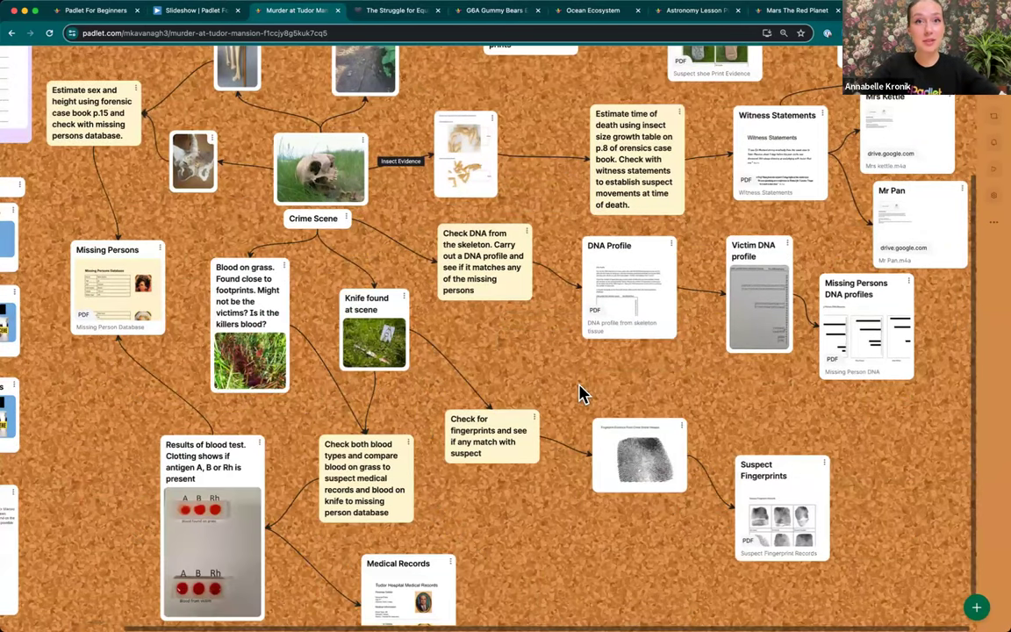
pyautogui.scroll(-1, 579, 394)
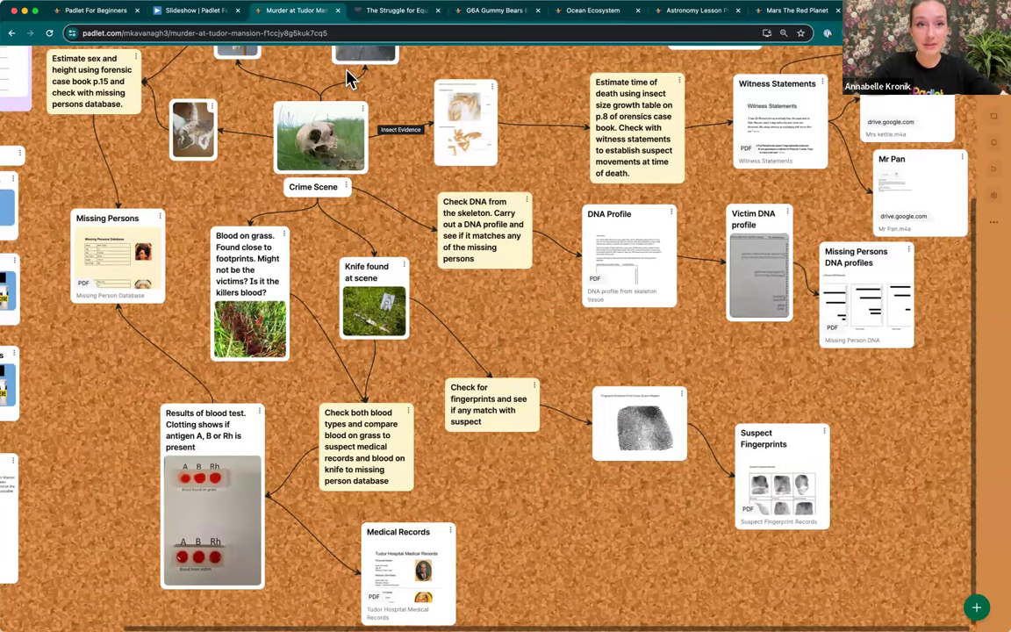
pyautogui.hscroll(-2, 350, 79)
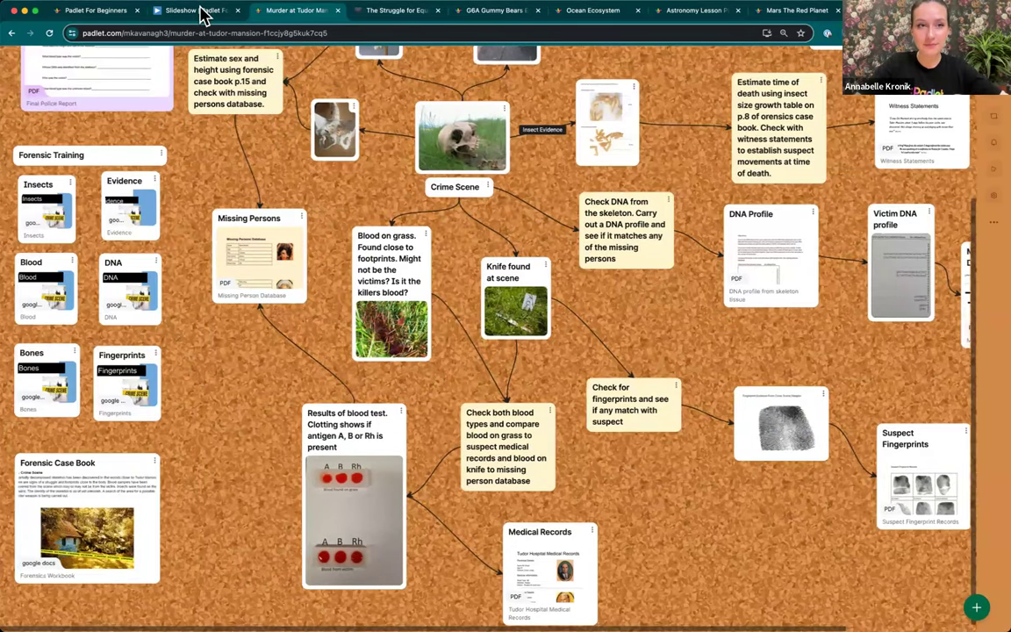
# Return to the slideshow, move to the Crane Map Challenge slide, and open the Crane challenge map.
pyautogui.click(202, 12)
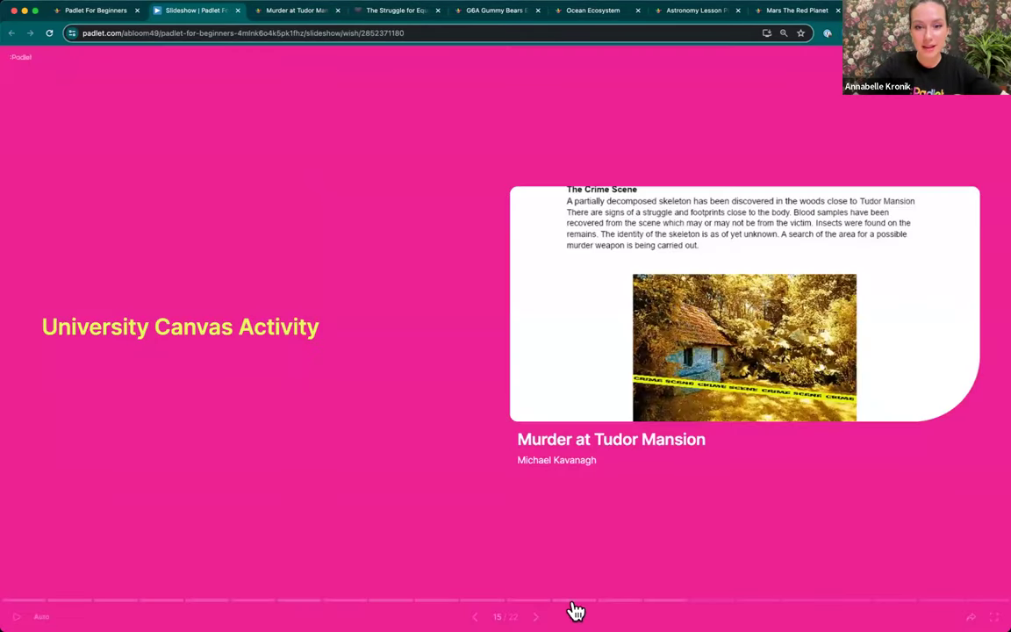
pyautogui.click(536, 615)
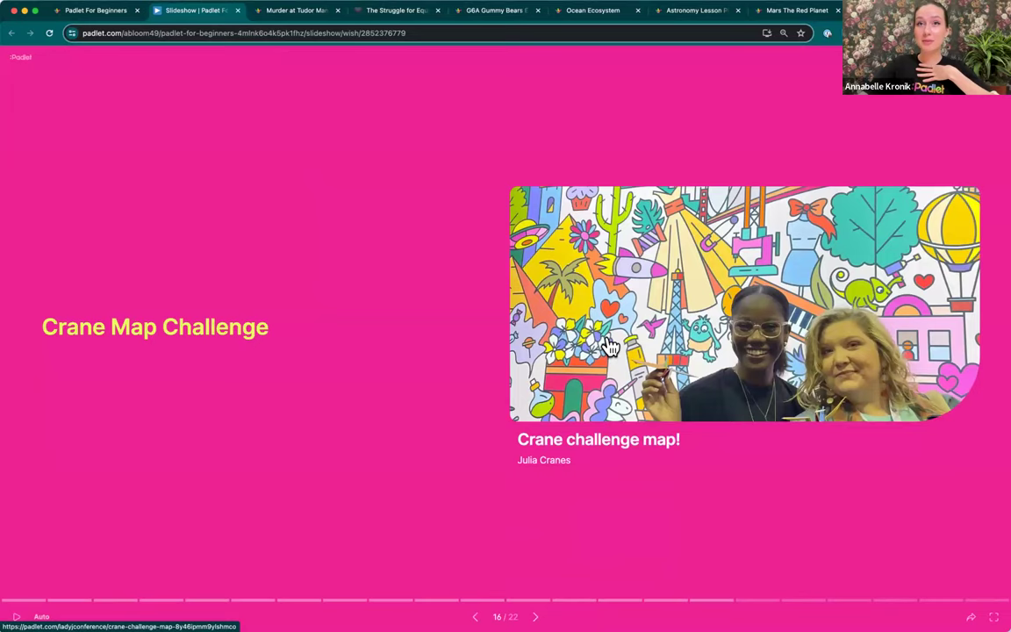
pyautogui.click(609, 347)
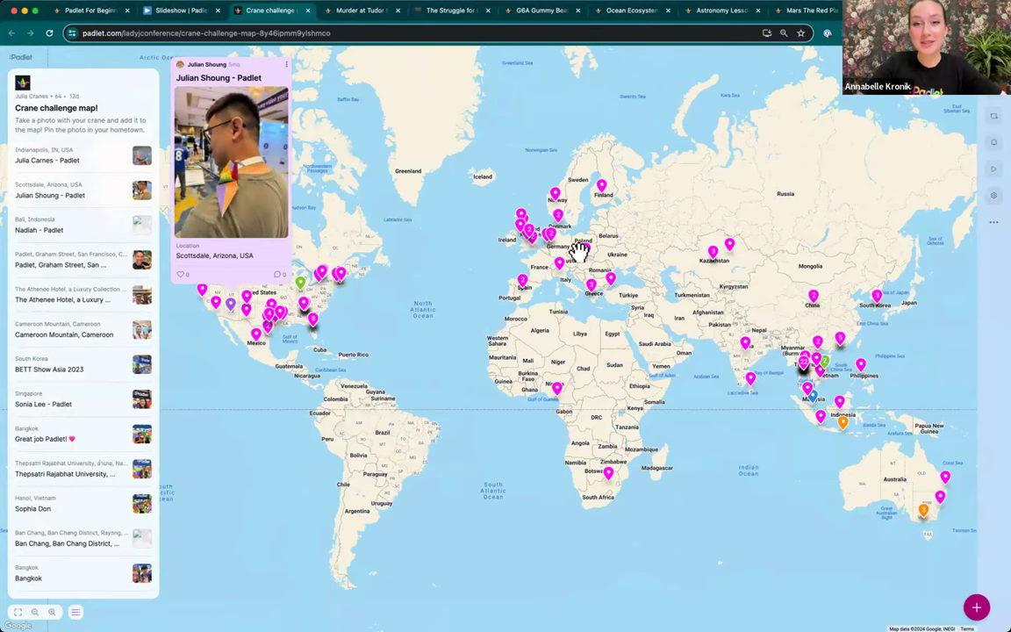
# Close the Scottsdale preview and view the South Africa, Kazakhstan and Finland crane posts.
pyautogui.click(610, 476)
pyautogui.click(612, 473)
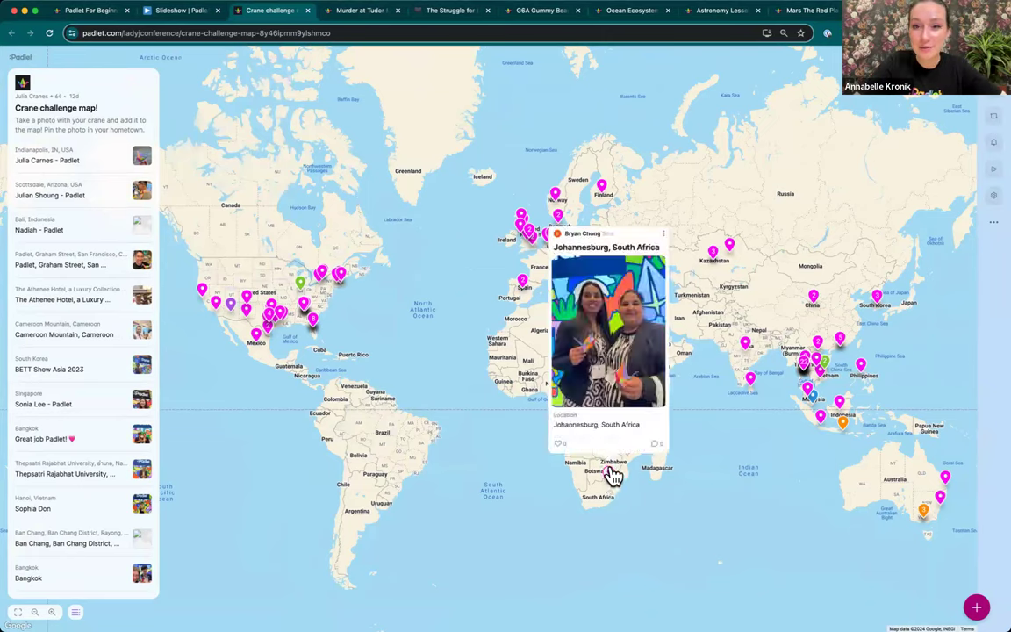
pyautogui.click(715, 259)
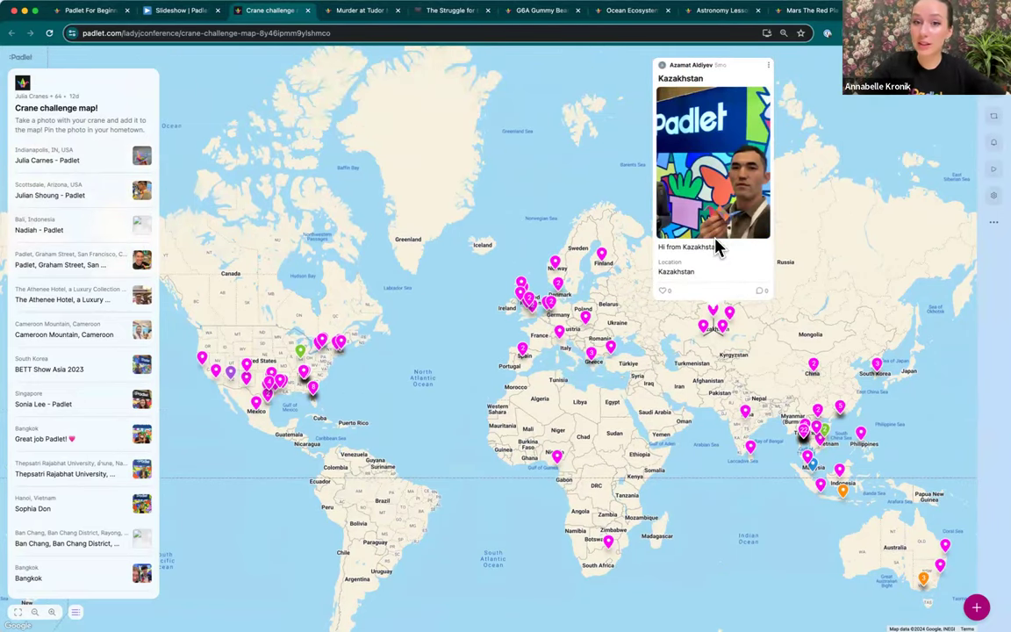
pyautogui.click(604, 265)
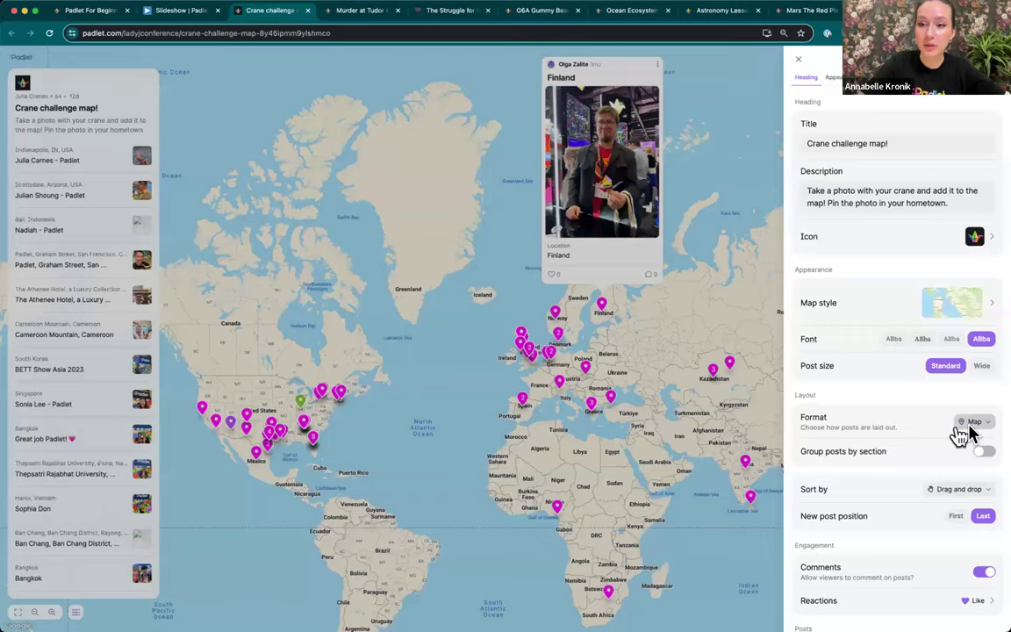
# Change the crane board's format to Wall and scroll through the result.
pyautogui.click(973, 422)
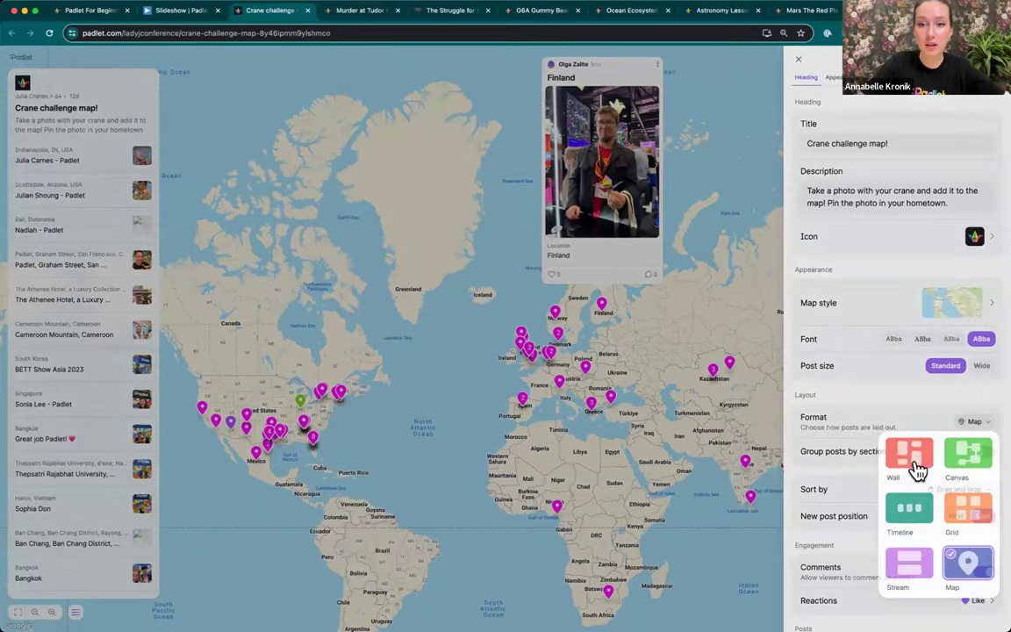
pyautogui.click(917, 471)
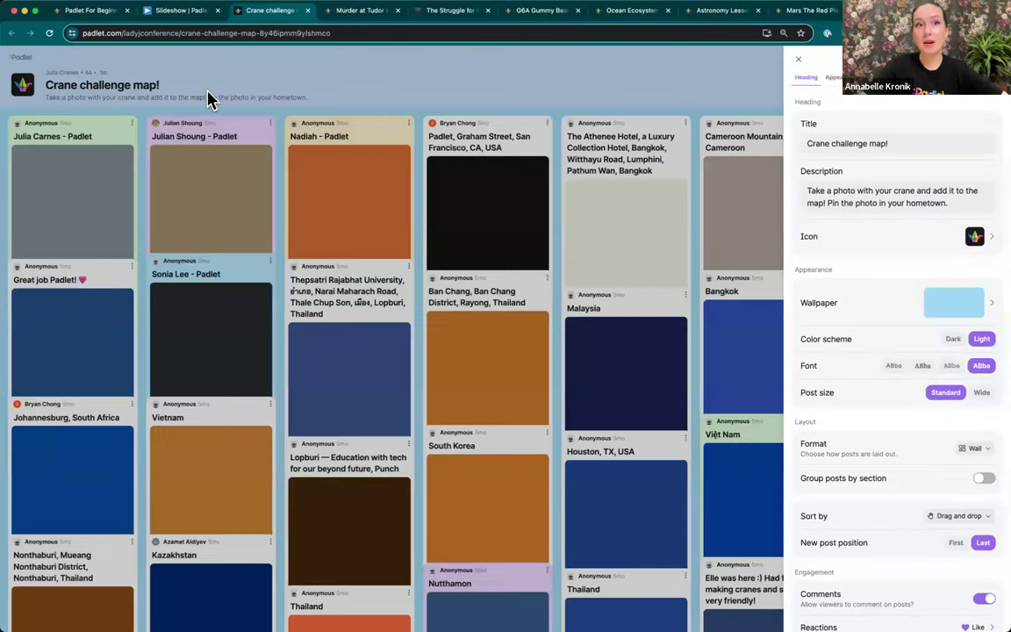
pyautogui.click(565, 128)
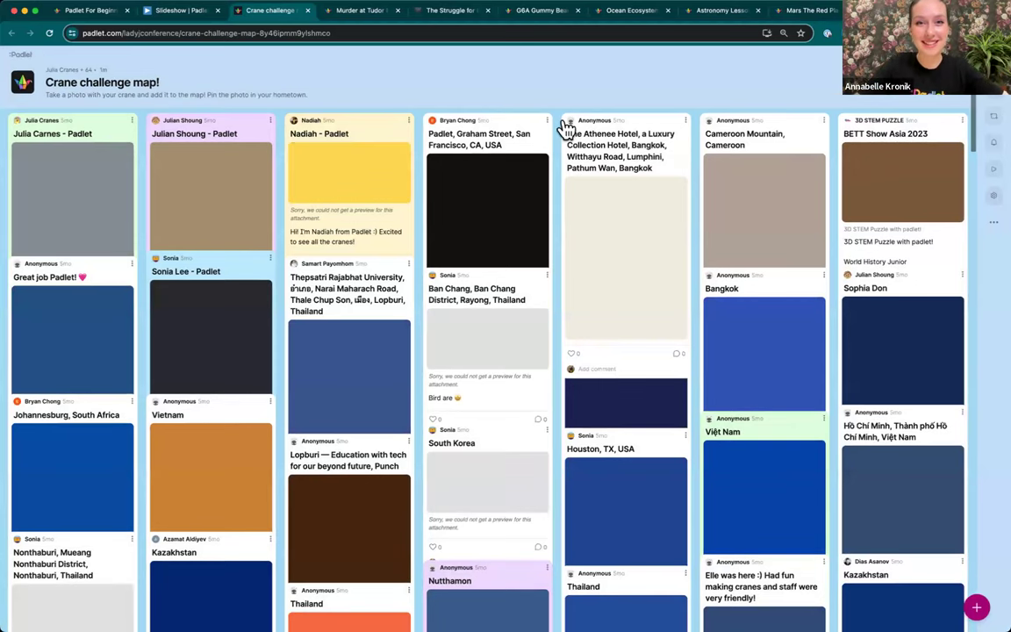
pyautogui.scroll(-2, 565, 128)
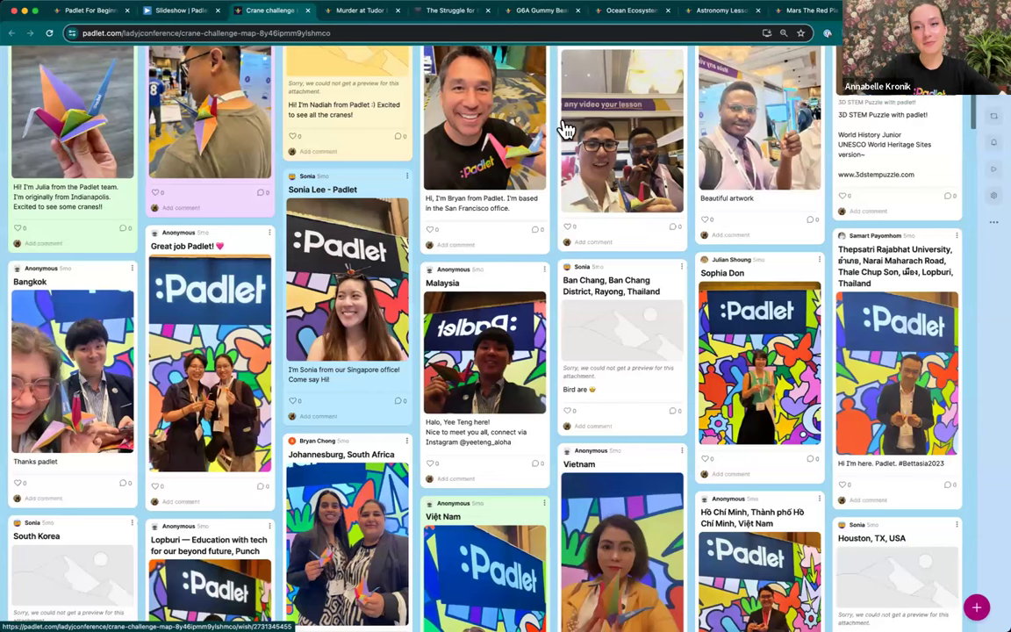
pyautogui.scroll(-5, 970, 199)
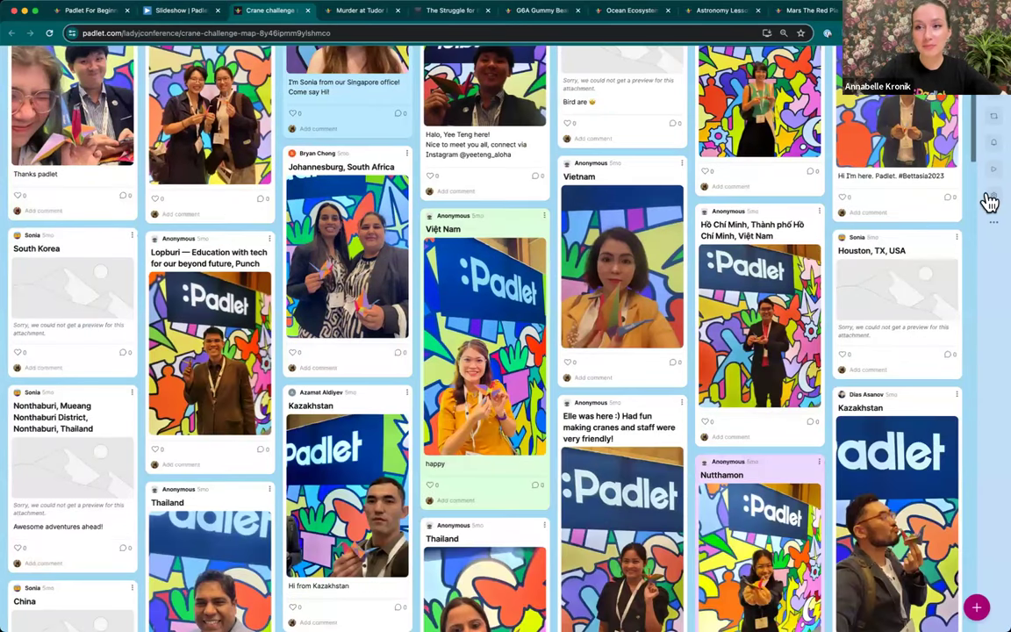
# Set the crane board's format back to Map.
pyautogui.click(994, 200)
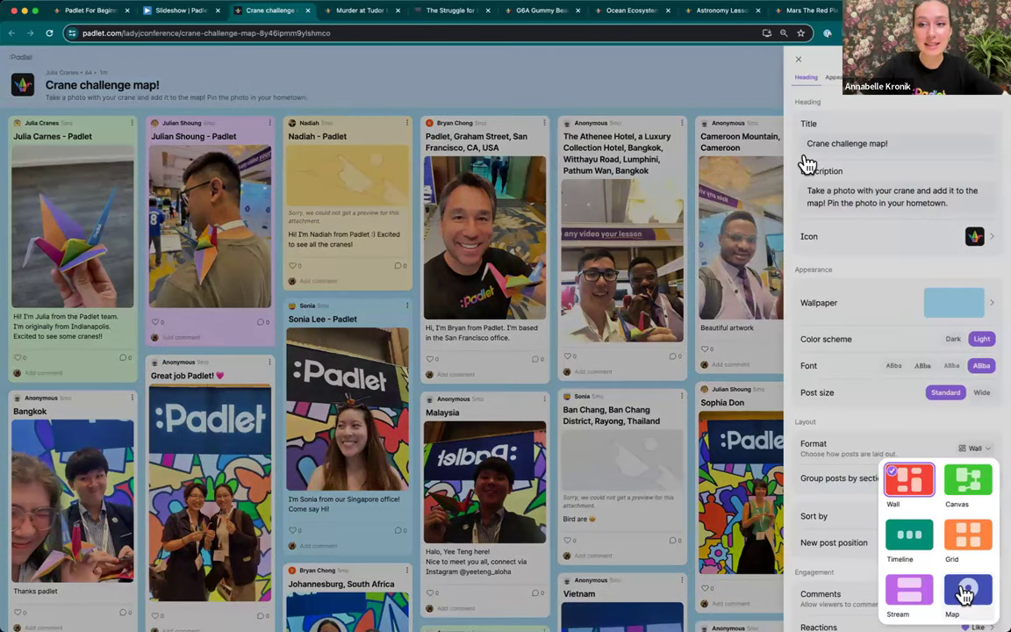
pyautogui.click(805, 157)
pyautogui.click(798, 60)
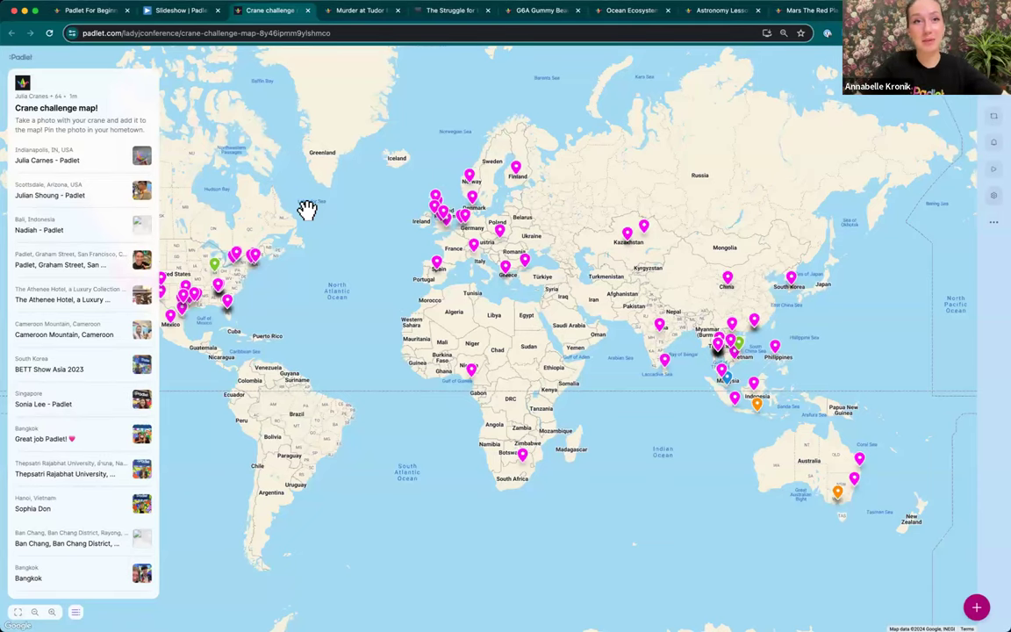
# Go back to the slideshow, advance to the About Us Company Page slide, and open its board.
pyautogui.click(186, 15)
pyautogui.click(534, 614)
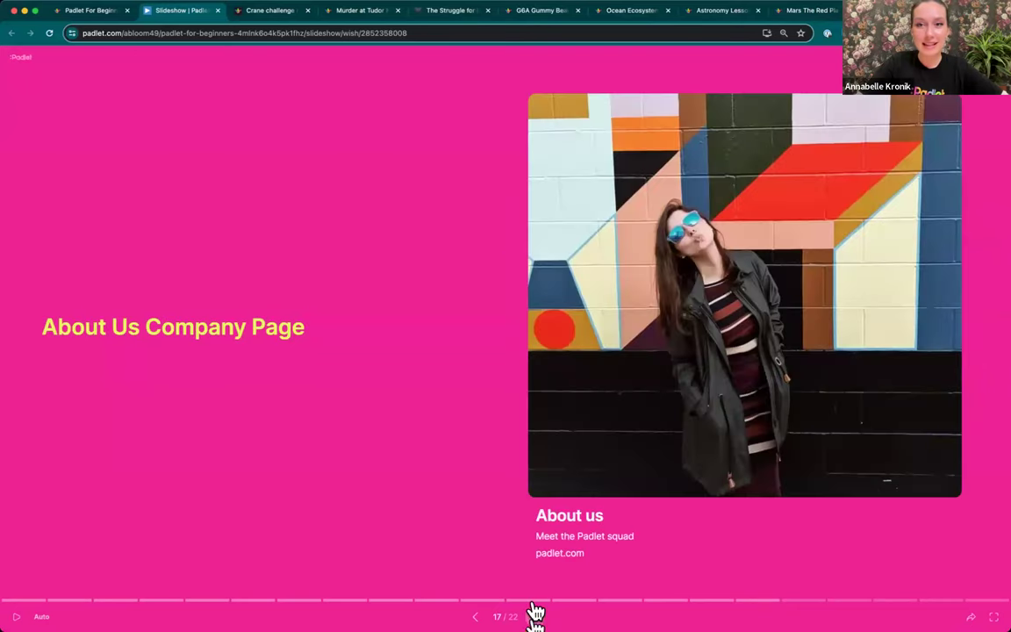
pyautogui.click(646, 371)
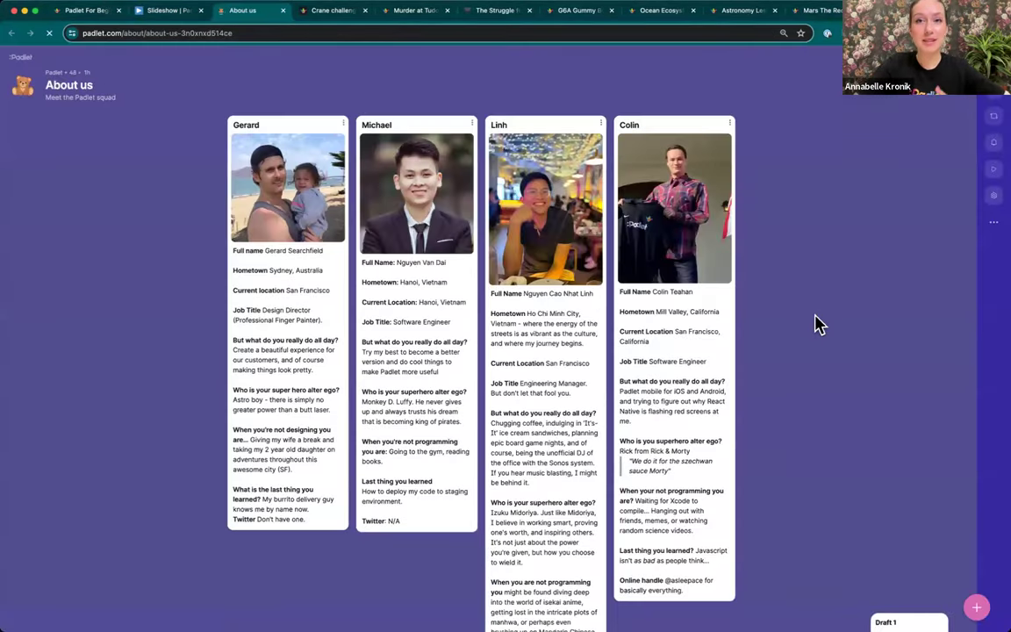
# Scroll through the 'Meet the Padlet squad' profiles, briefly opening and closing the Share panel.
pyautogui.scroll(-5, 816, 323)
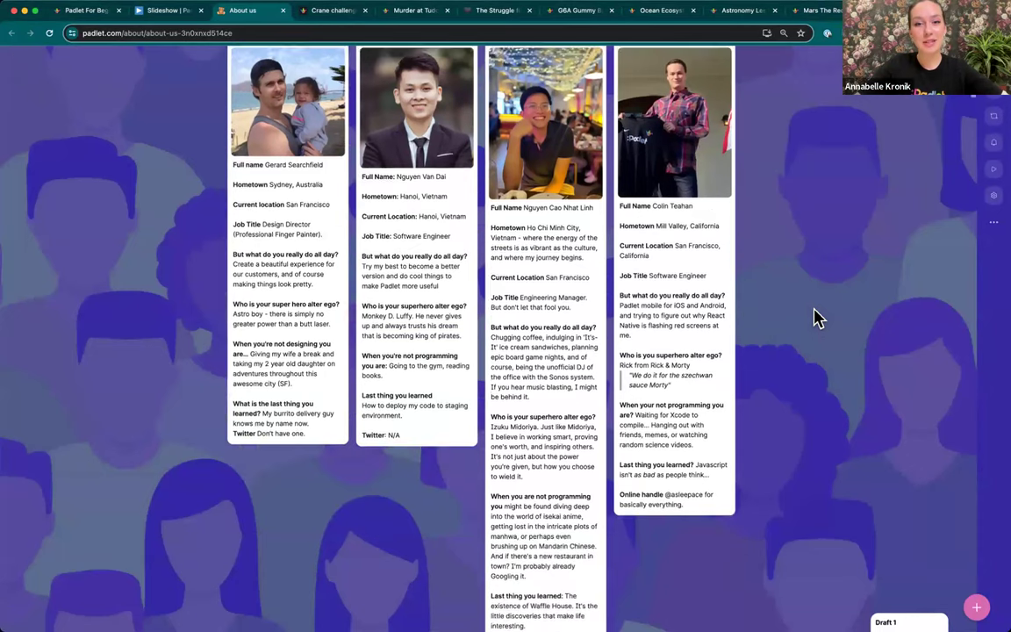
pyautogui.scroll(-7, 816, 319)
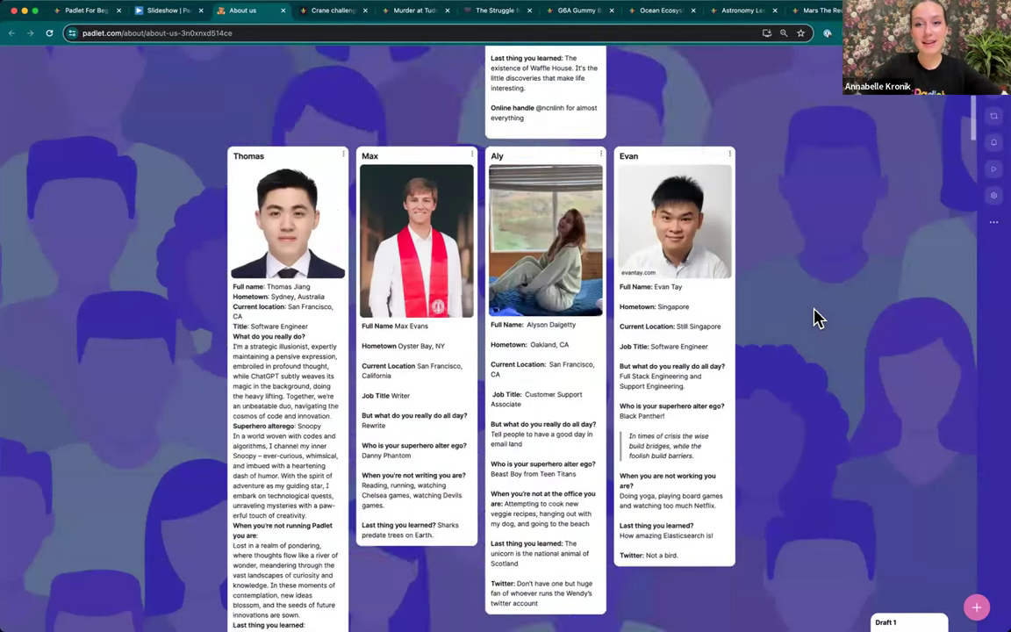
pyautogui.scroll(-5, 817, 319)
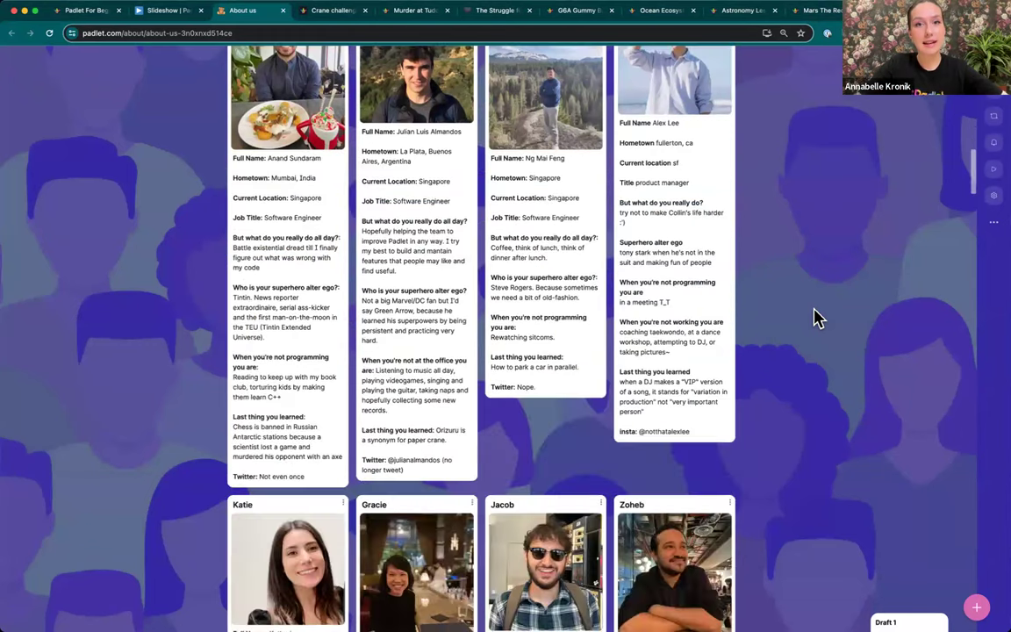
pyautogui.scroll(-1, 817, 319)
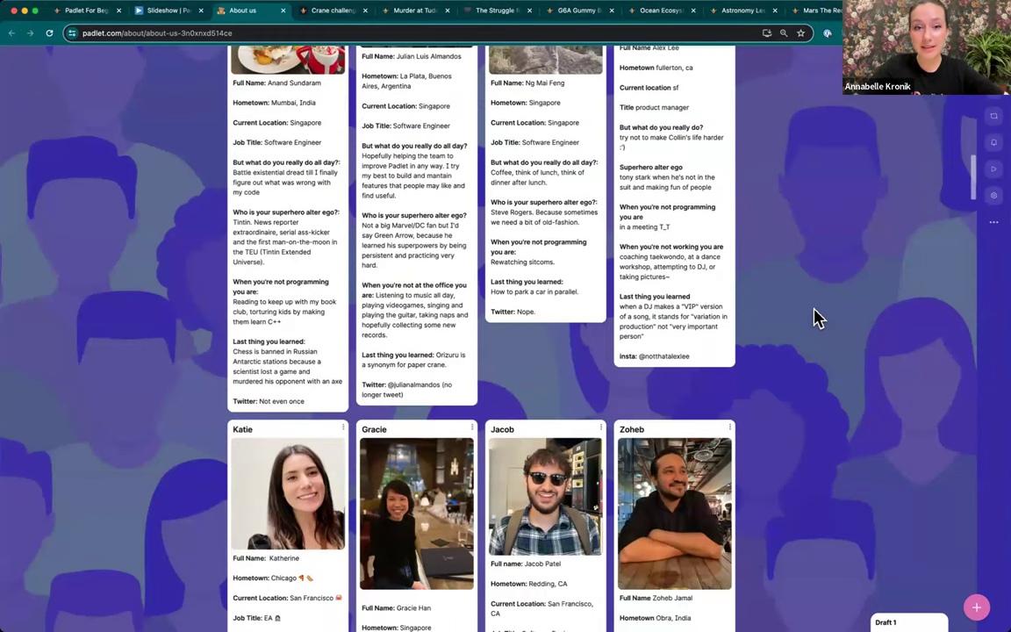
pyautogui.scroll(-1, 816, 319)
pyautogui.scroll(8, 816, 319)
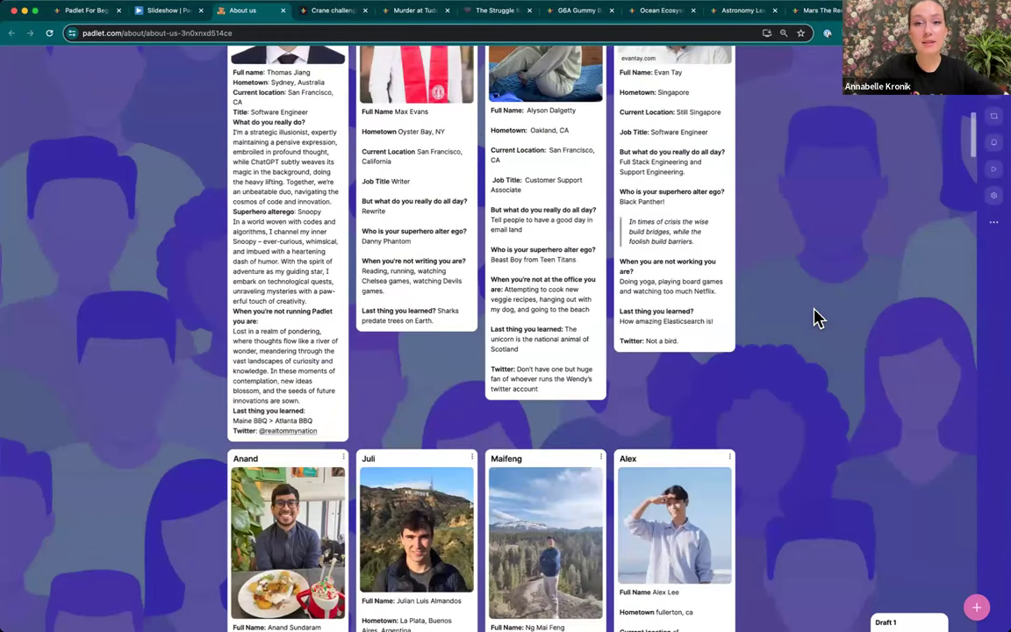
pyautogui.scroll(10, 816, 318)
pyautogui.click(992, 102)
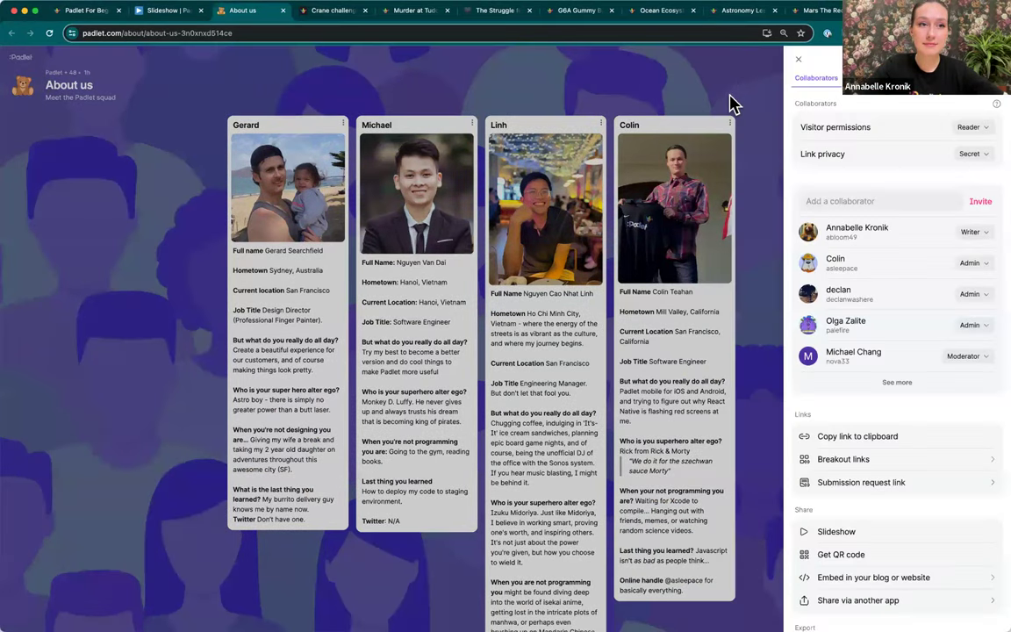
pyautogui.click(728, 104)
pyautogui.scroll(-8, 728, 103)
pyautogui.scroll(-4, 734, 104)
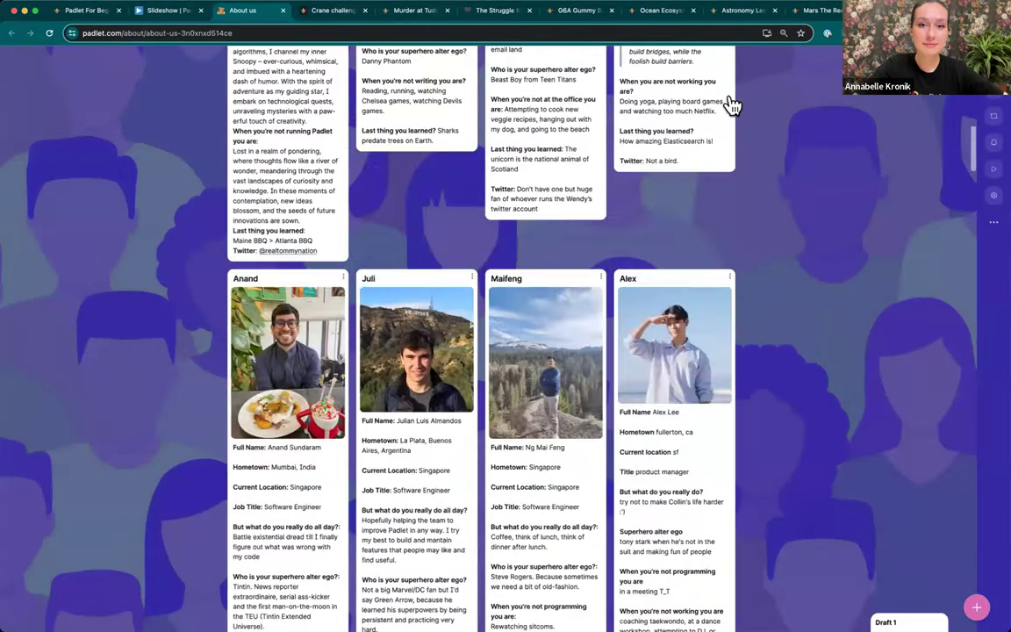
pyautogui.scroll(-2, 732, 104)
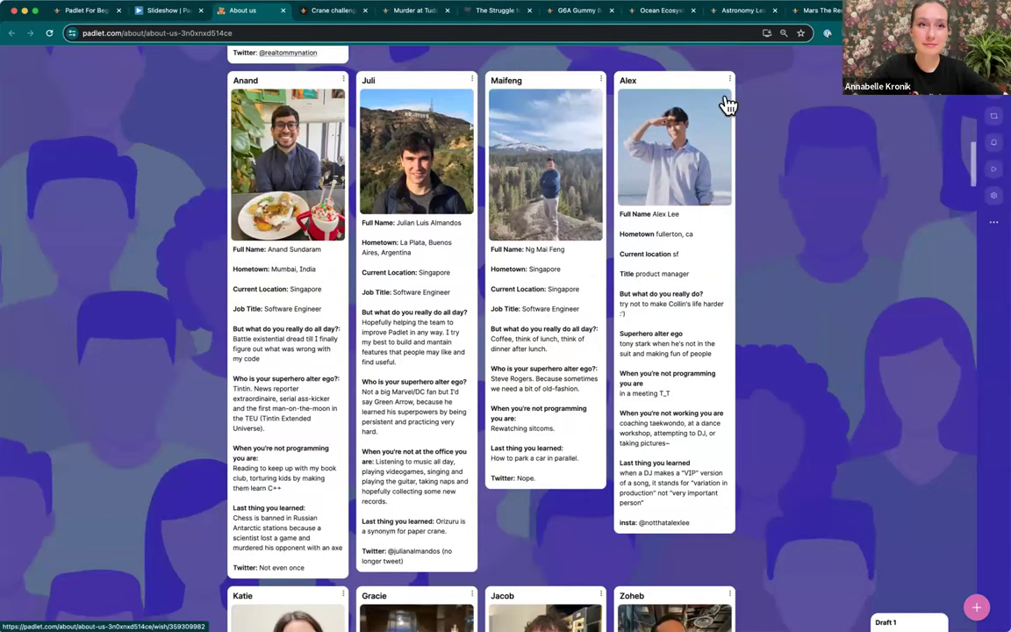
# Close the About us board, reach the Feedback slide, then go to the dashboard's Business Gallery.
pyautogui.click(283, 10)
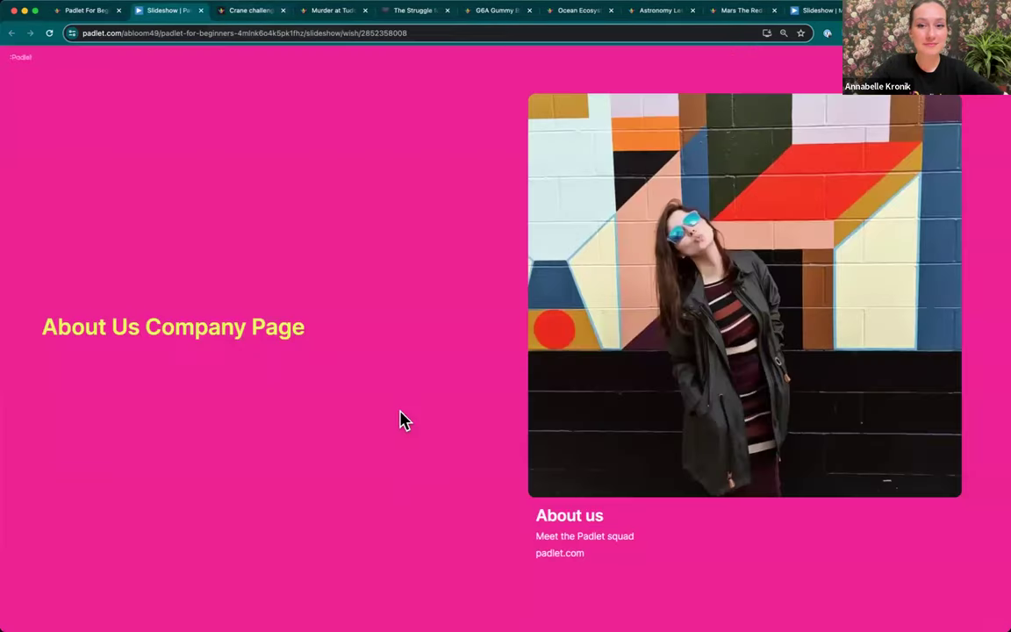
pyautogui.click(537, 615)
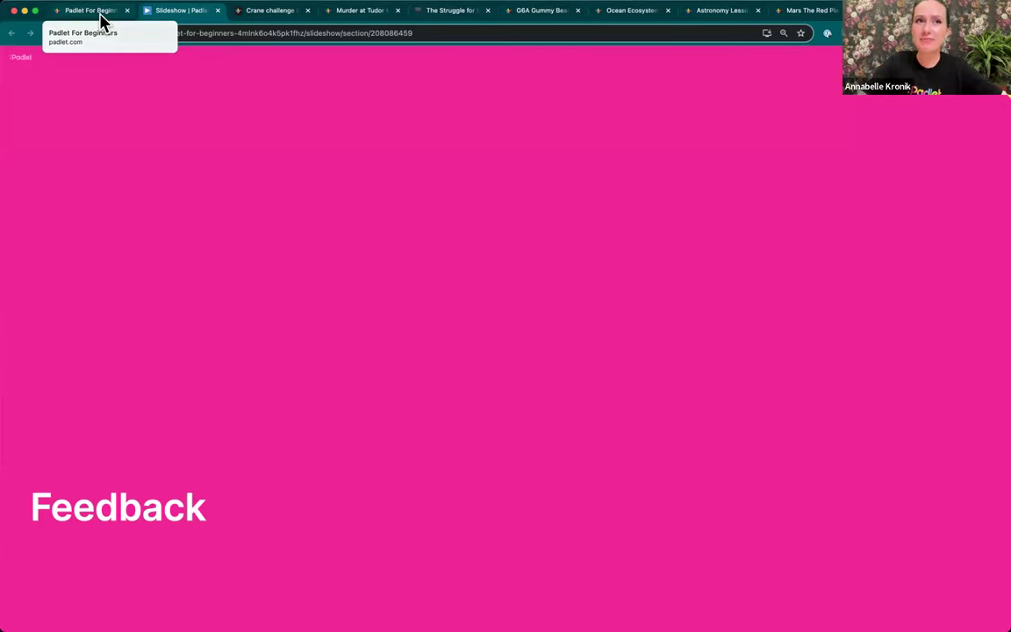
pyautogui.click(99, 16)
pyautogui.click(197, 13)
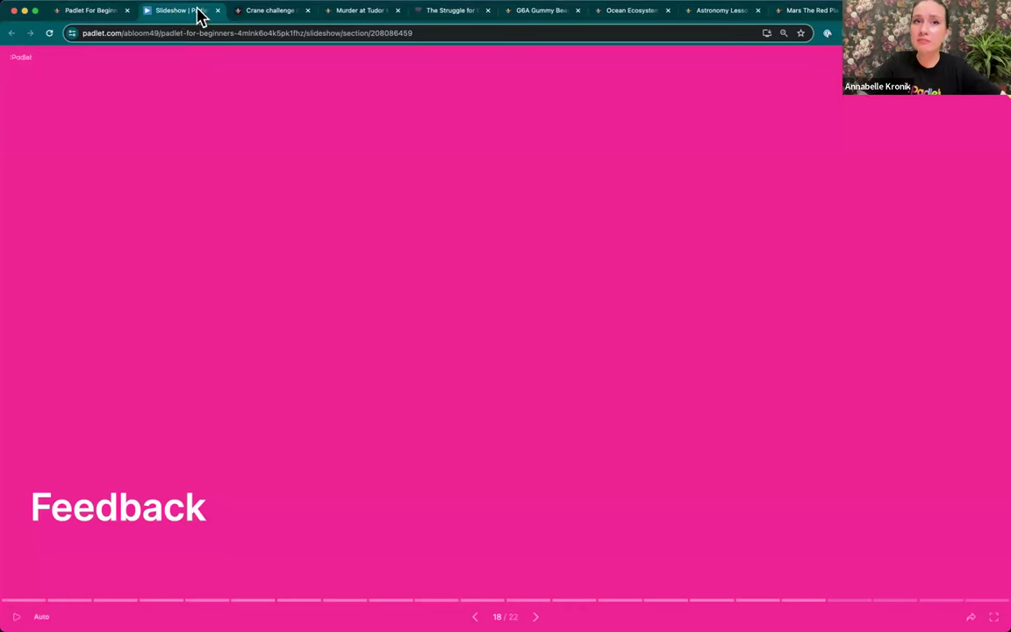
pyautogui.click(254, 13)
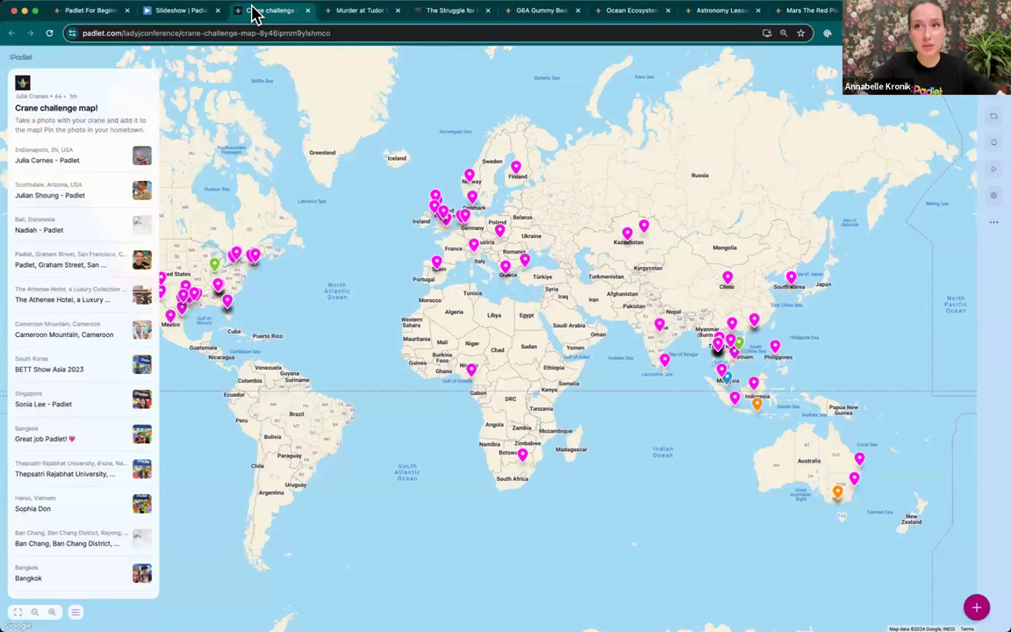
pyautogui.click(27, 58)
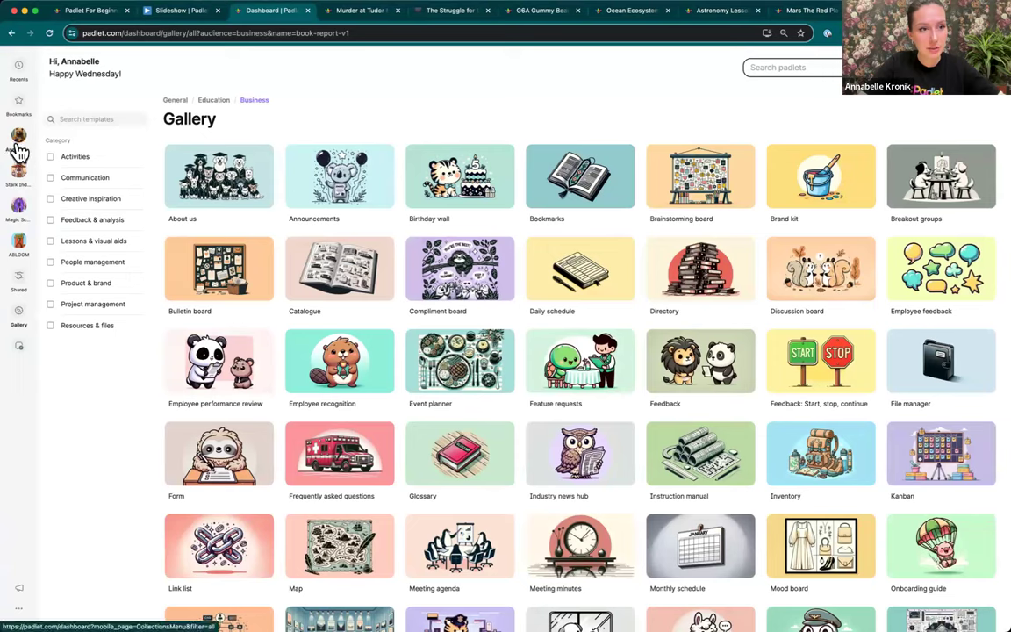
# Switch accounts to Padletton College, check its web address, and open the Basic info settings page.
pyautogui.click(18, 604)
pyautogui.click(62, 587)
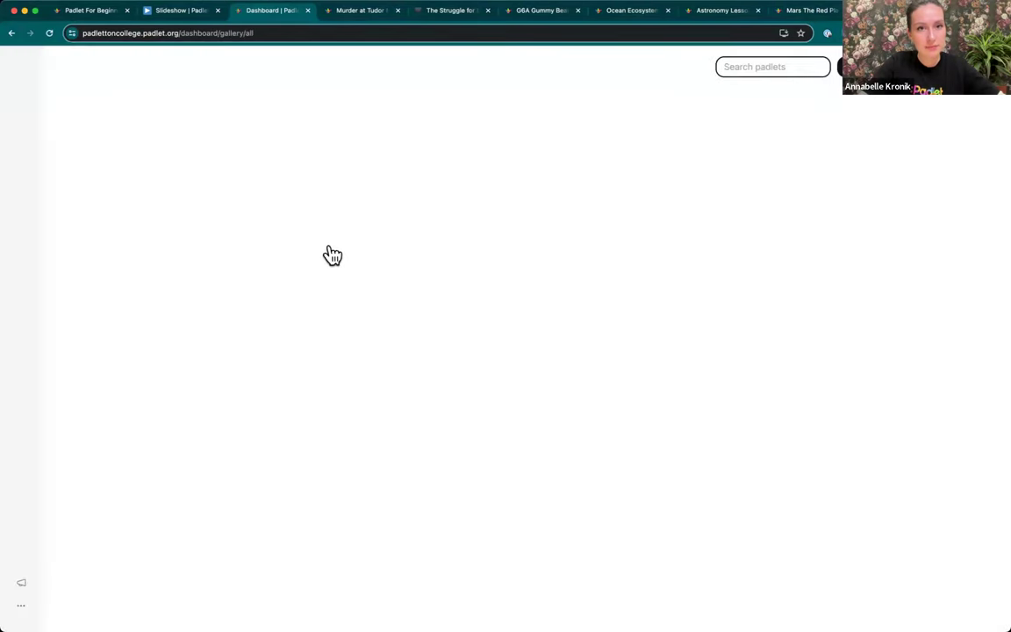
pyautogui.click(121, 34)
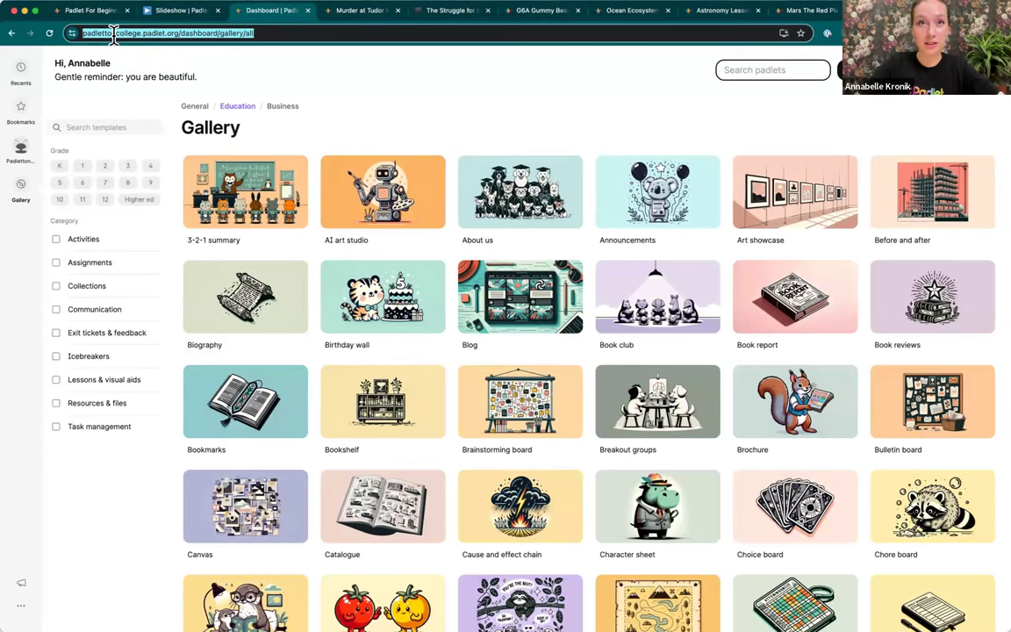
pyautogui.click(303, 69)
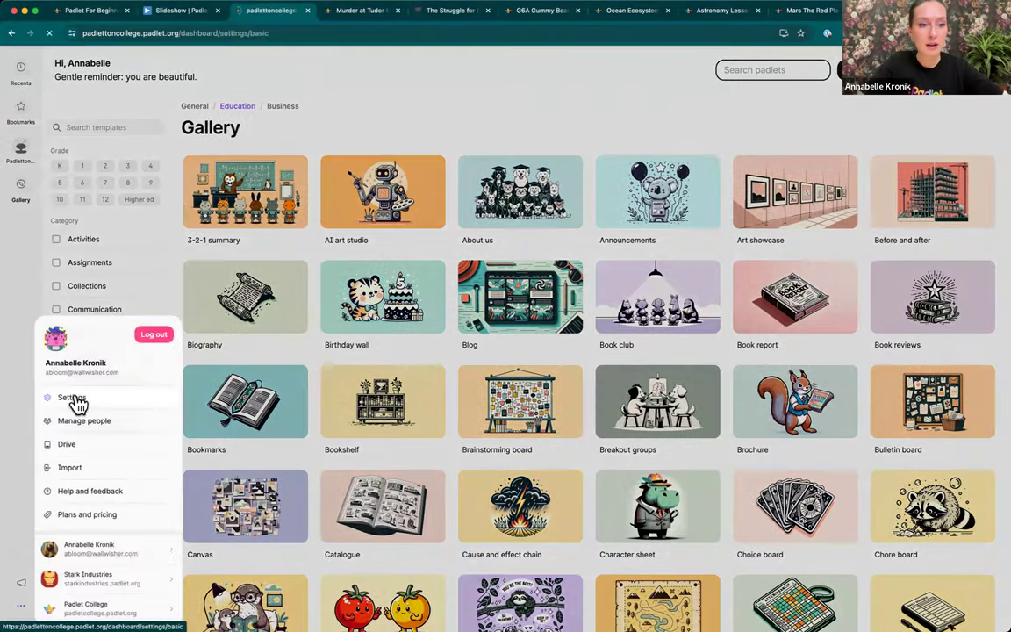
pyautogui.click(76, 402)
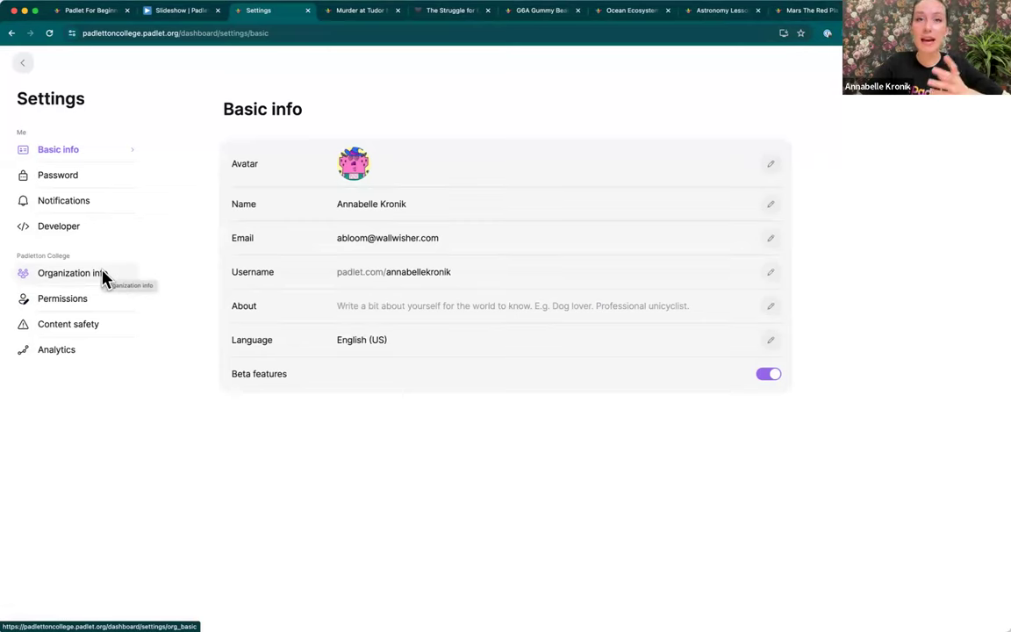
# Look through Organization info and Permissions, then open Content safety with Auto moderation.
pyautogui.click(102, 278)
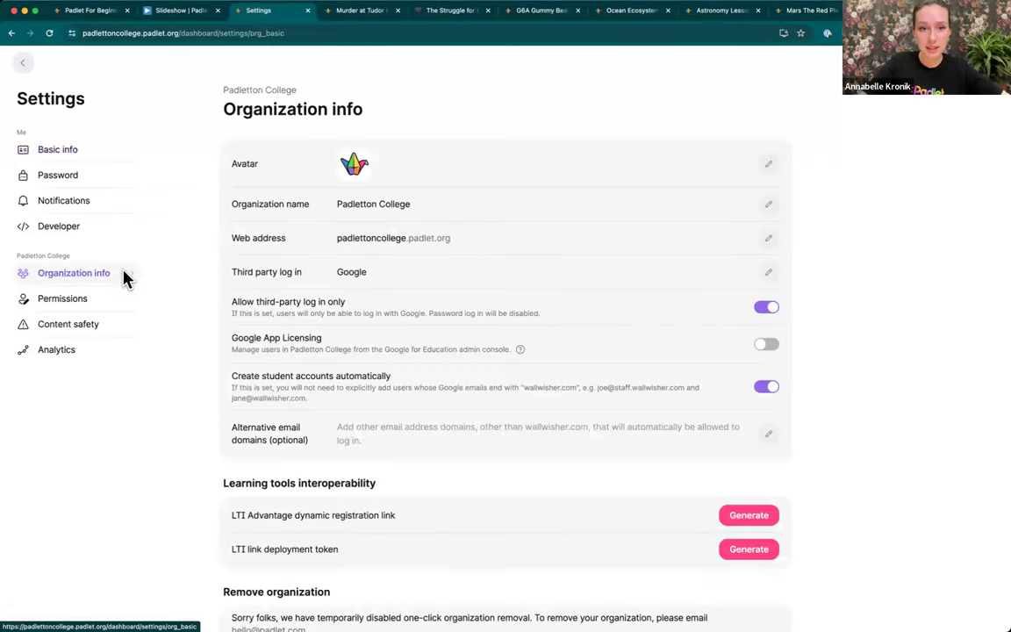
pyautogui.scroll(-2, 246, 342)
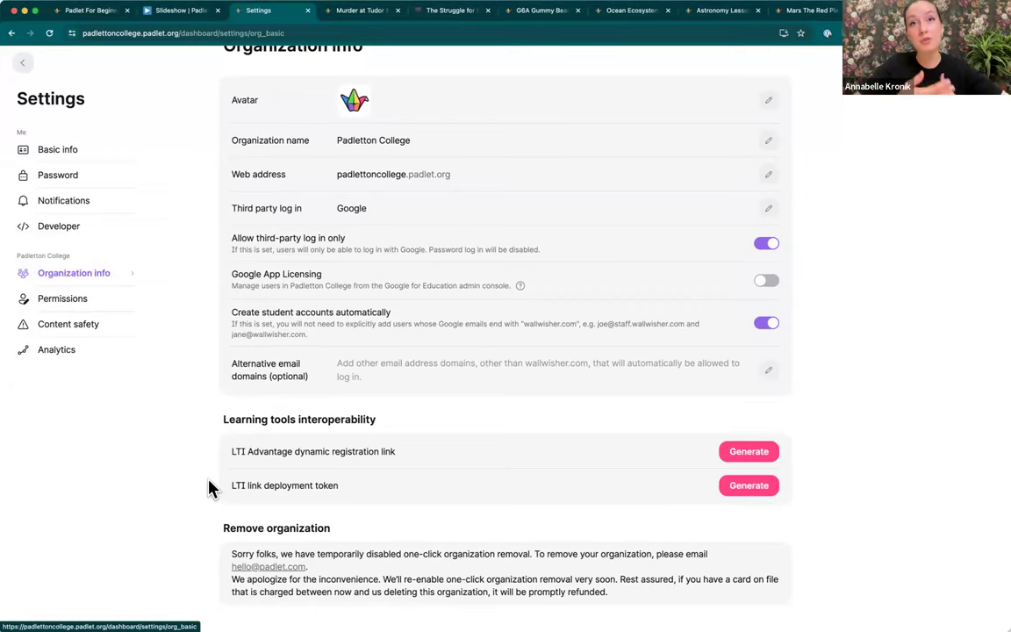
pyautogui.click(95, 301)
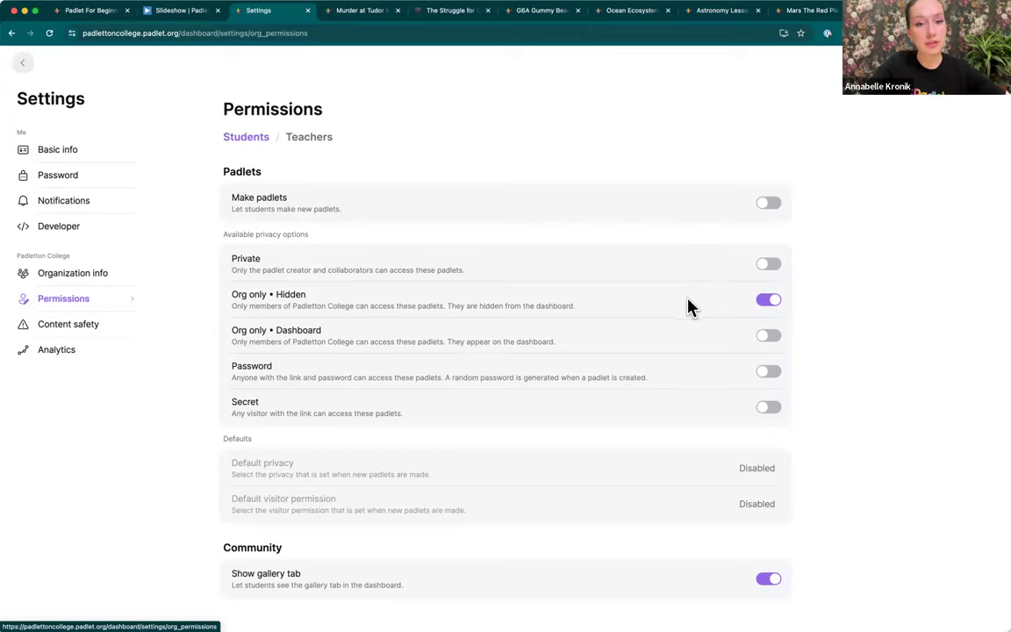
pyautogui.click(111, 327)
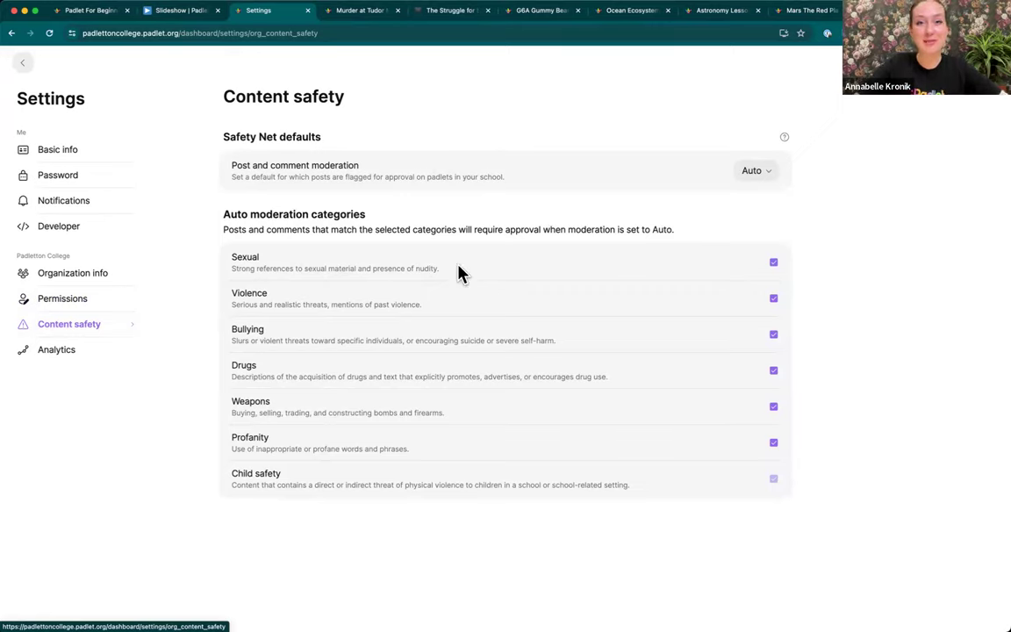
pyautogui.doubleClick(424, 269)
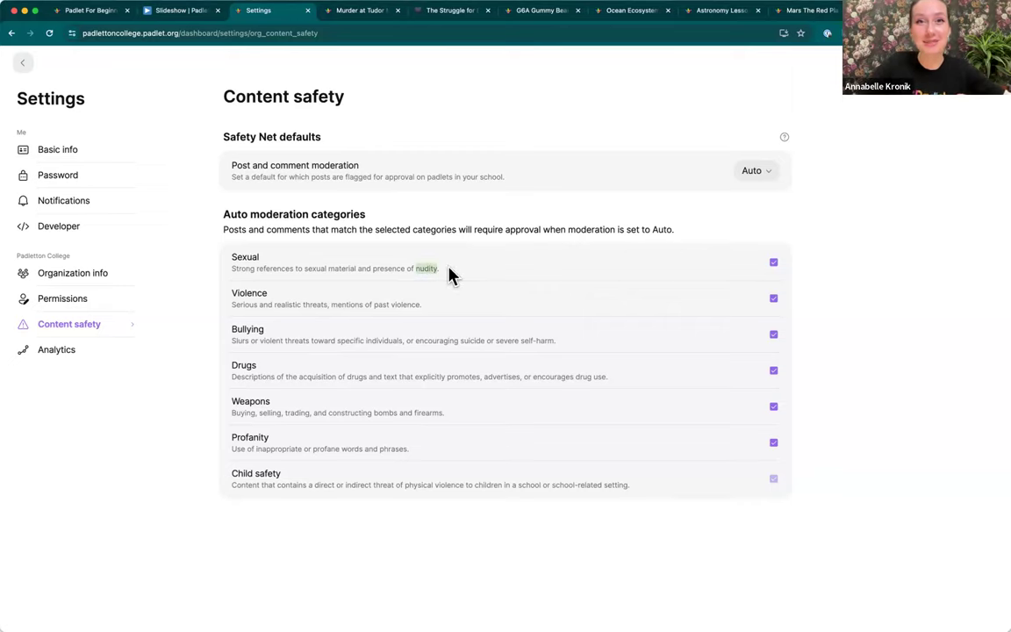
pyautogui.click(535, 256)
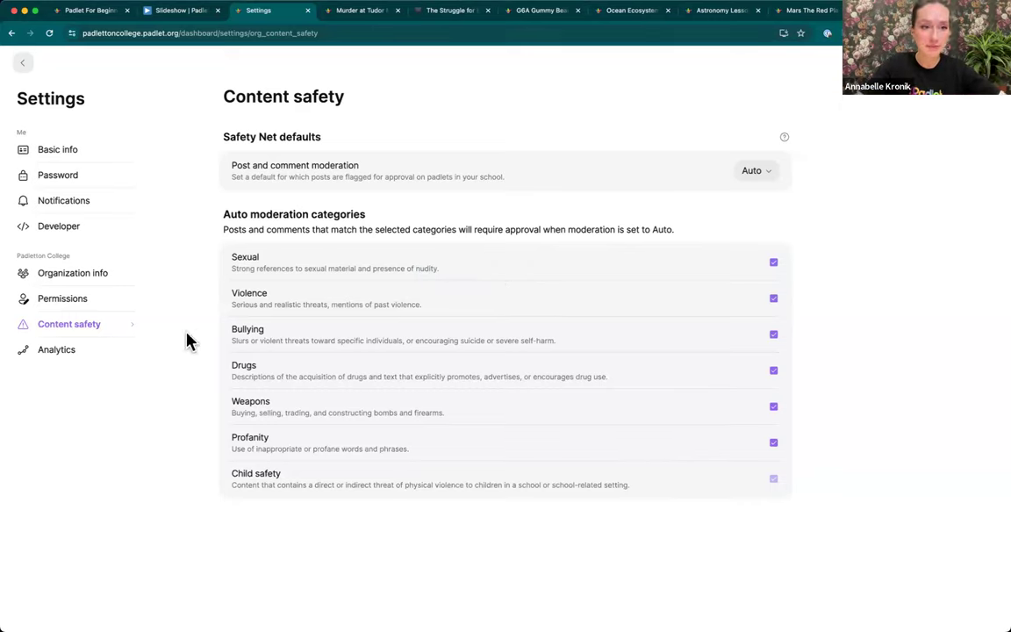
# Open Analytics, check the monthly Padlets chart, then show the per-user Users table.
pyautogui.click(69, 353)
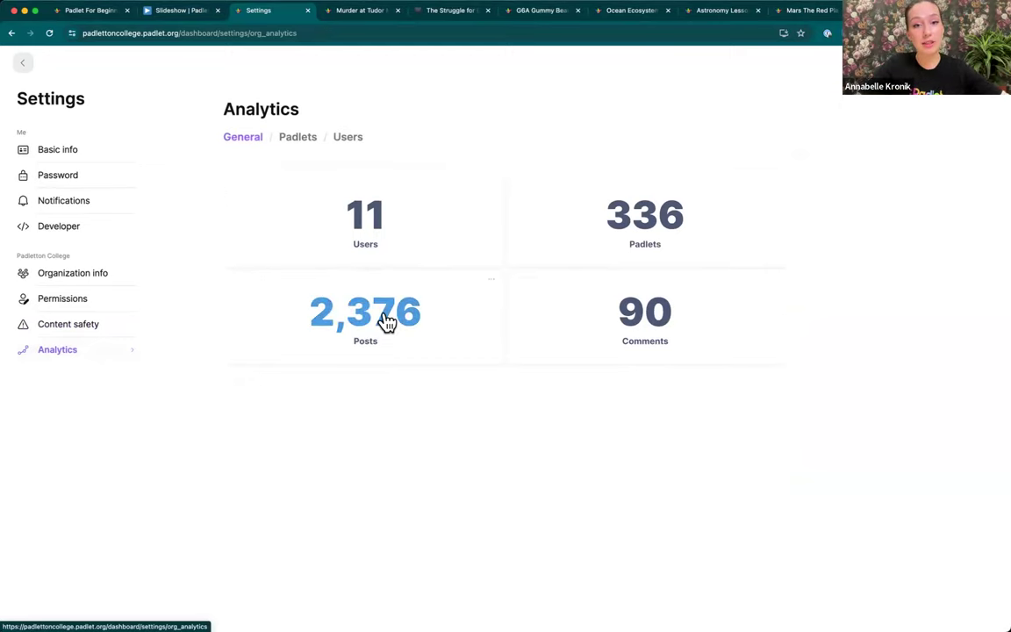
pyautogui.click(301, 138)
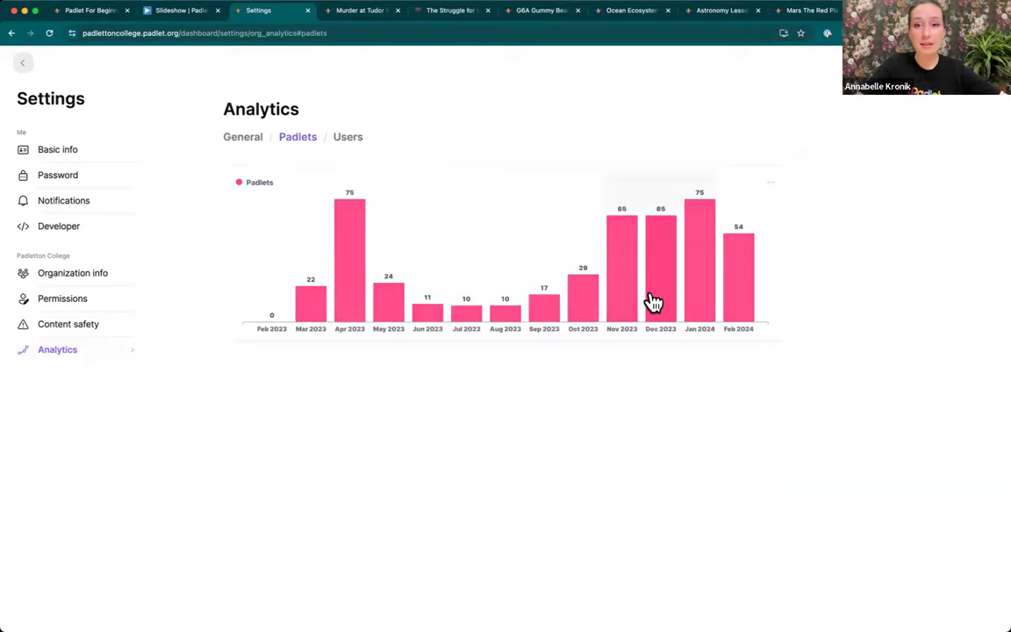
pyautogui.click(349, 140)
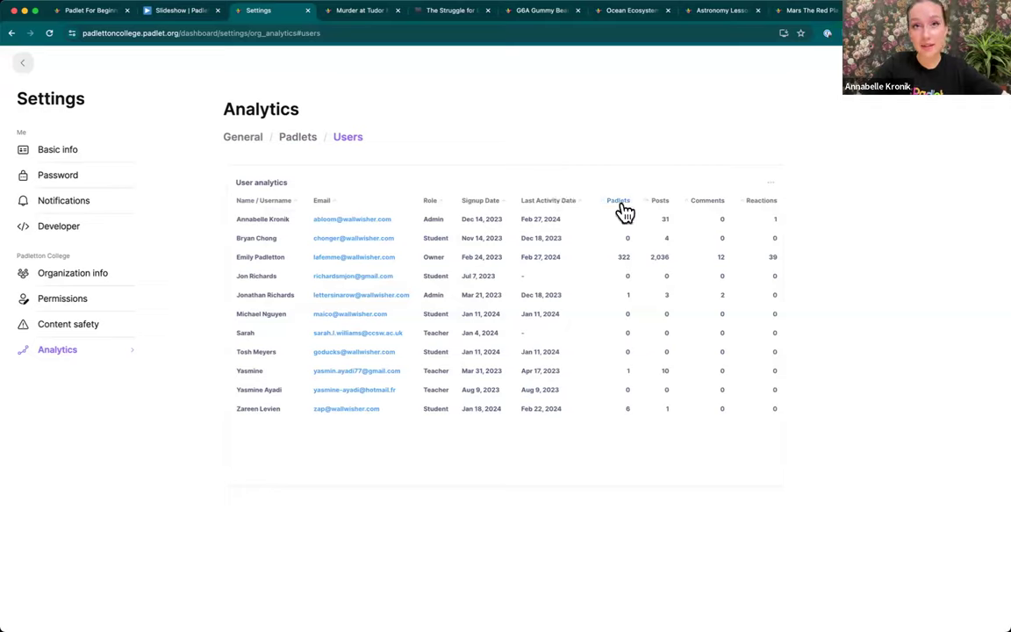
# Return to the dashboard and choose Manage people from the account menu.
pyautogui.click(25, 69)
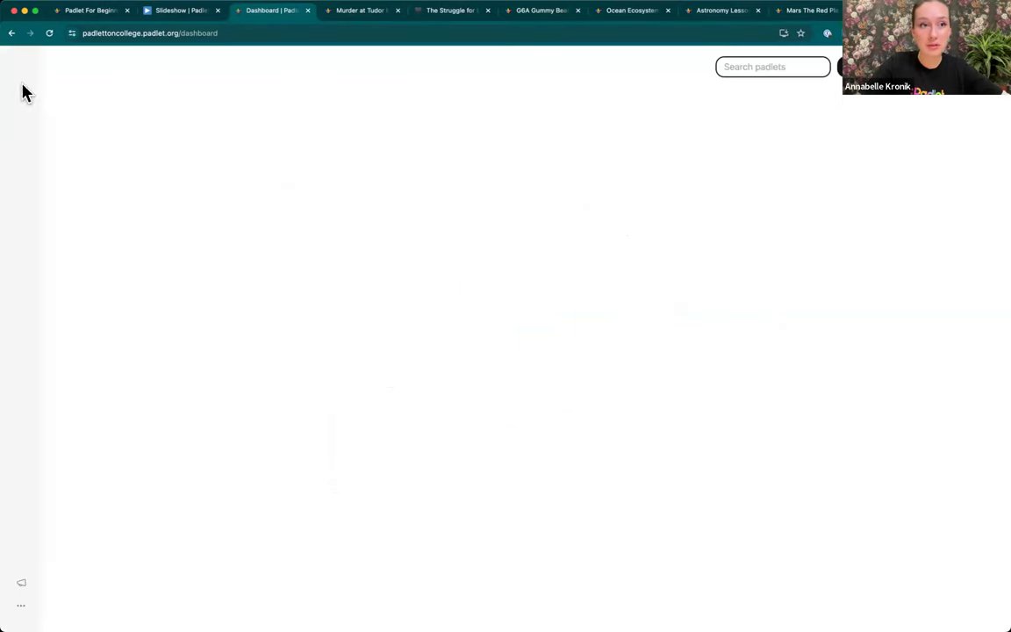
pyautogui.click(25, 611)
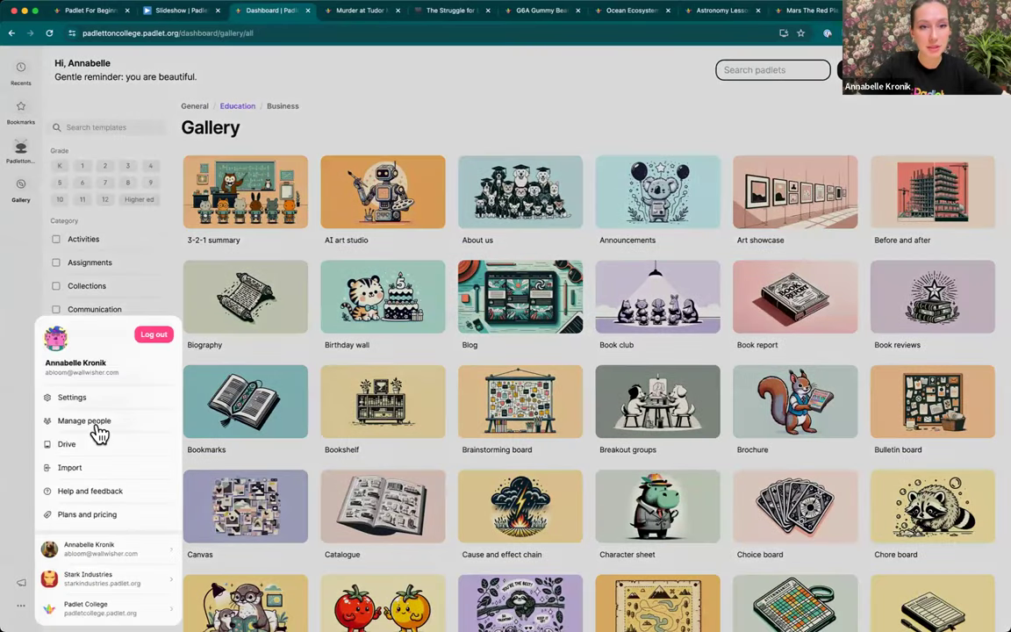
pyautogui.click(84, 421)
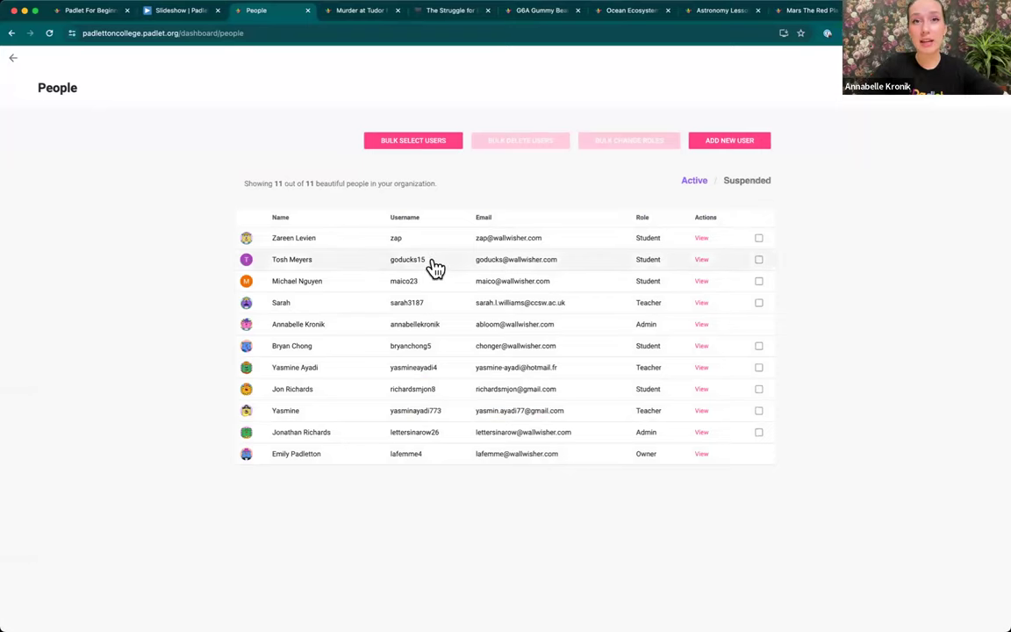
# View your own member details and public profile, then close the profile tab and details card.
pyautogui.click(352, 329)
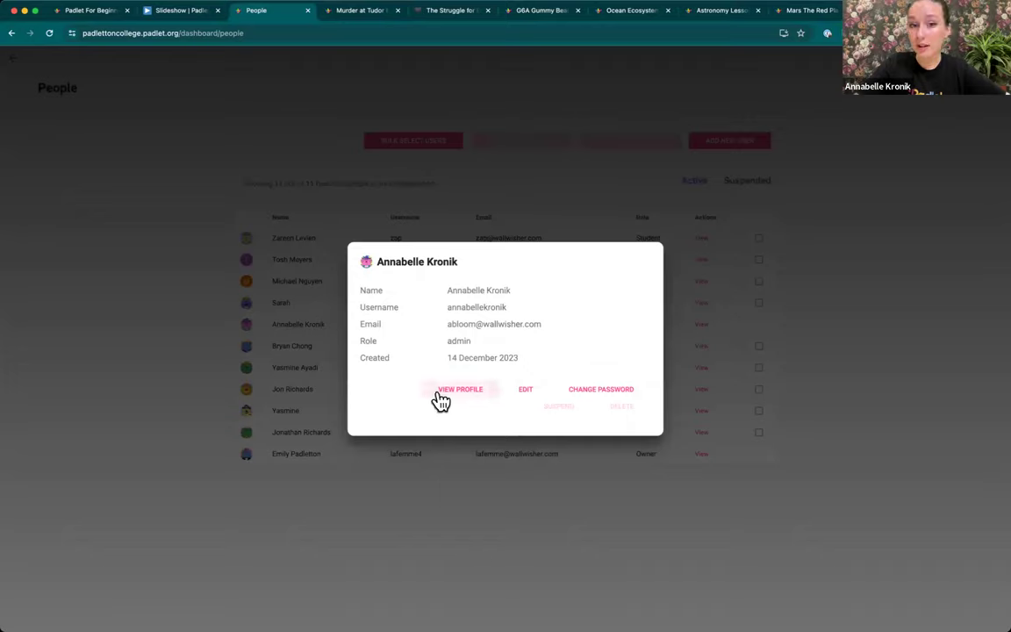
pyautogui.click(441, 400)
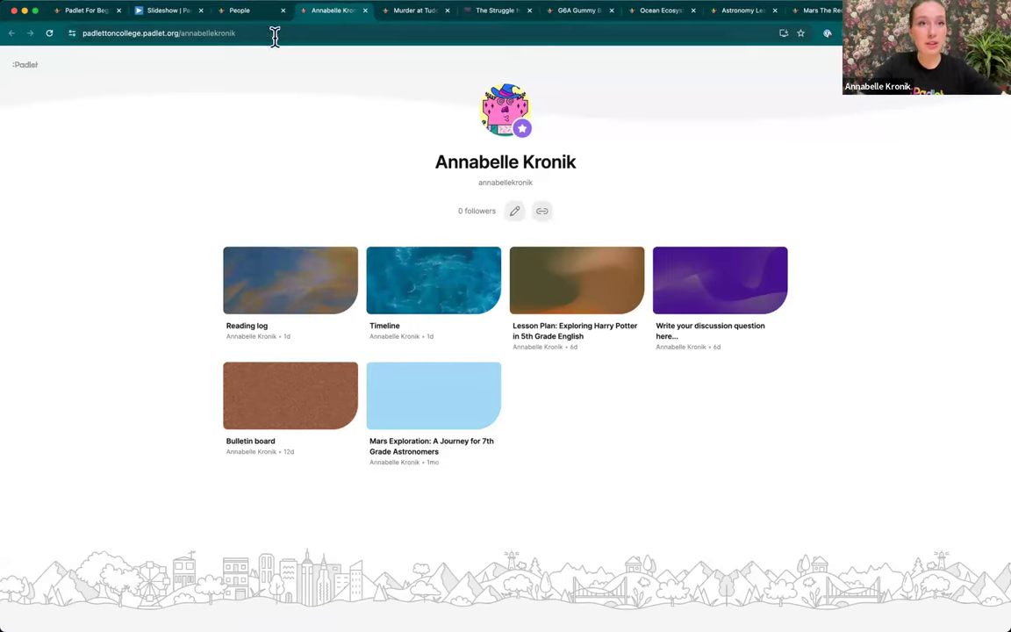
pyautogui.click(366, 18)
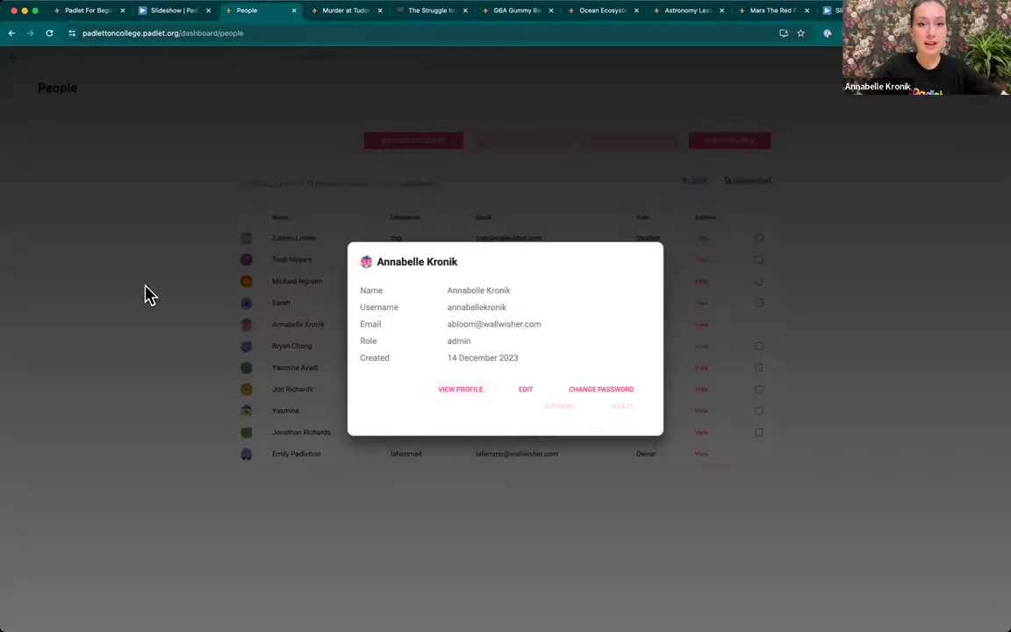
pyautogui.click(149, 296)
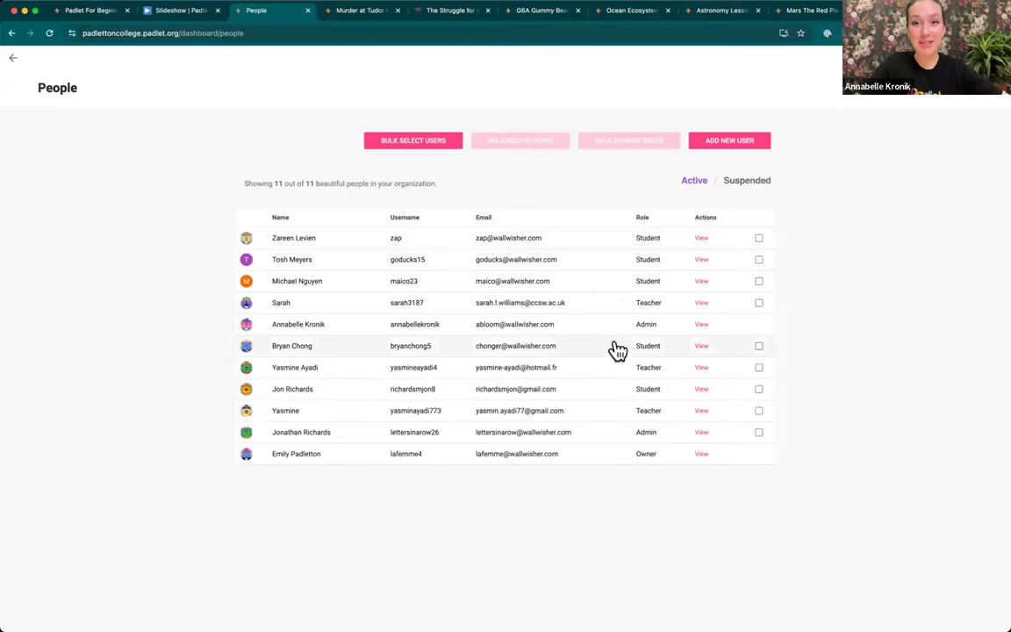
pyautogui.click(747, 147)
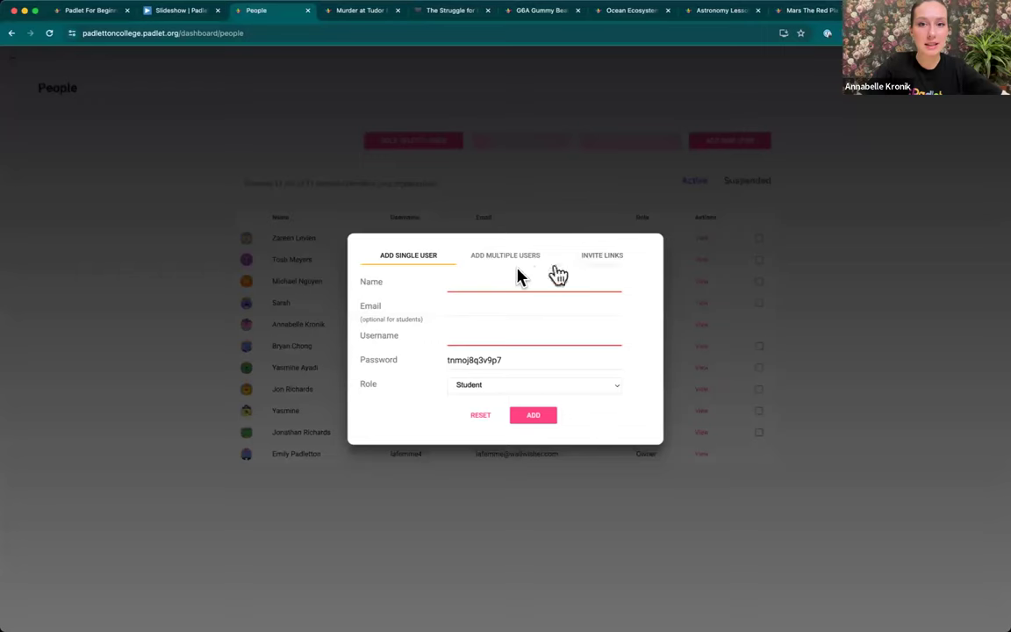
pyautogui.click(515, 256)
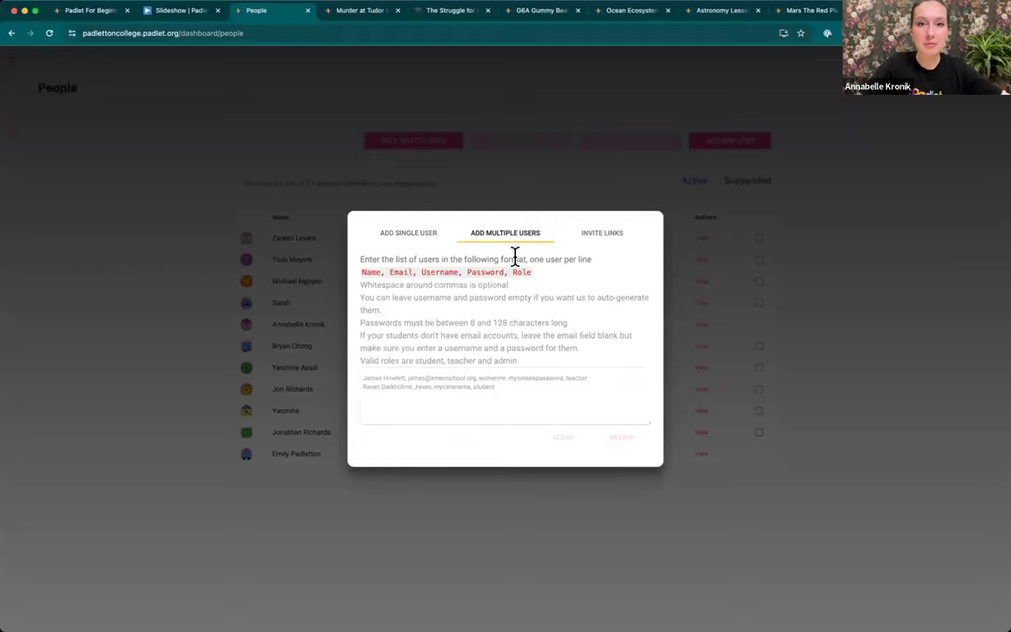
pyautogui.click(612, 237)
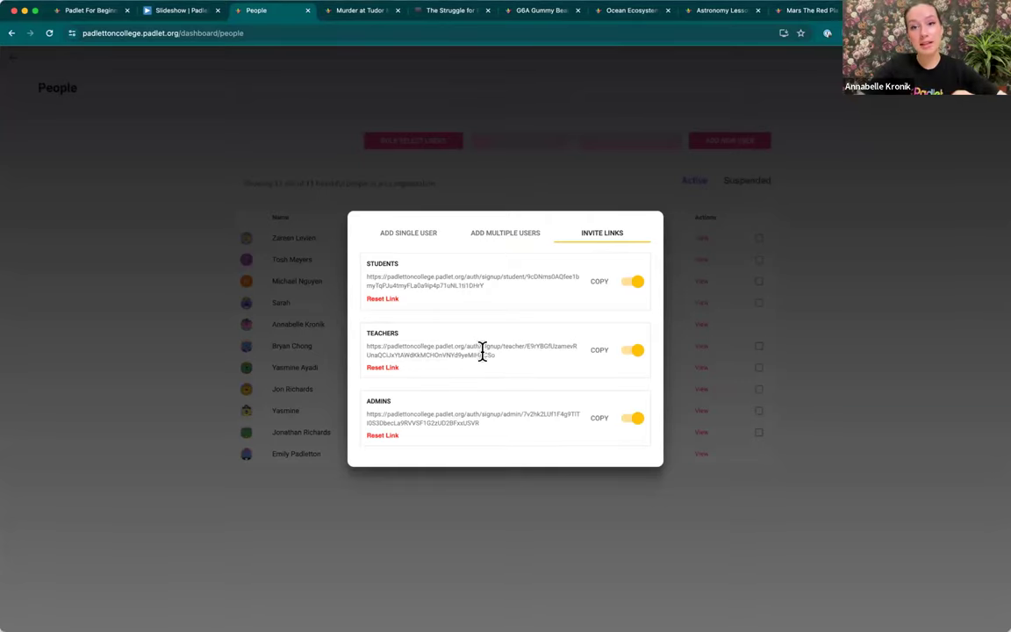
pyautogui.click(824, 357)
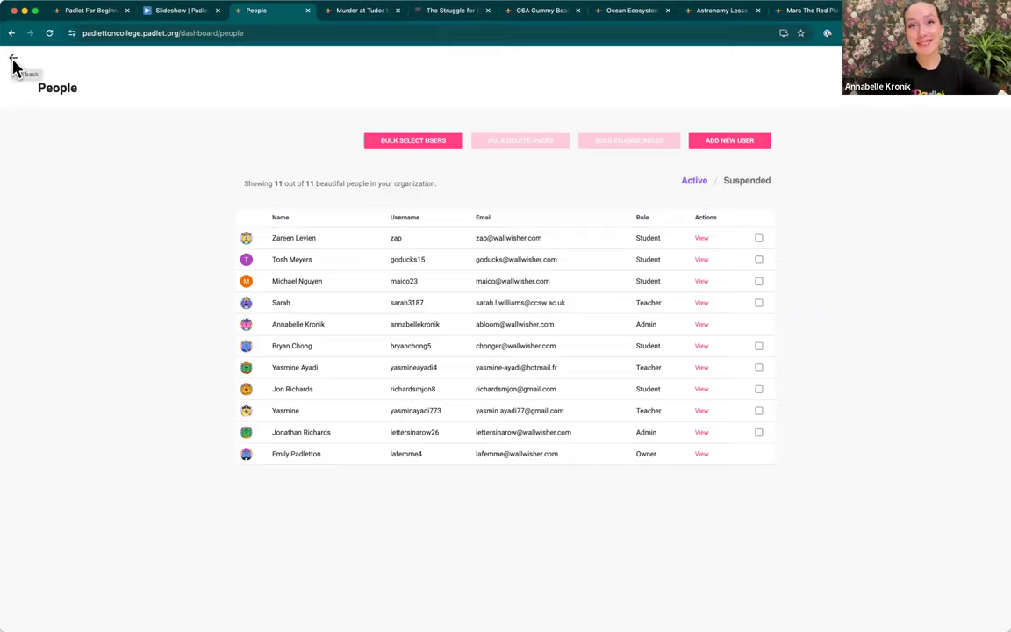
# Go back to the Education template Gallery and briefly open then close the new-board panel.
pyautogui.click(13, 61)
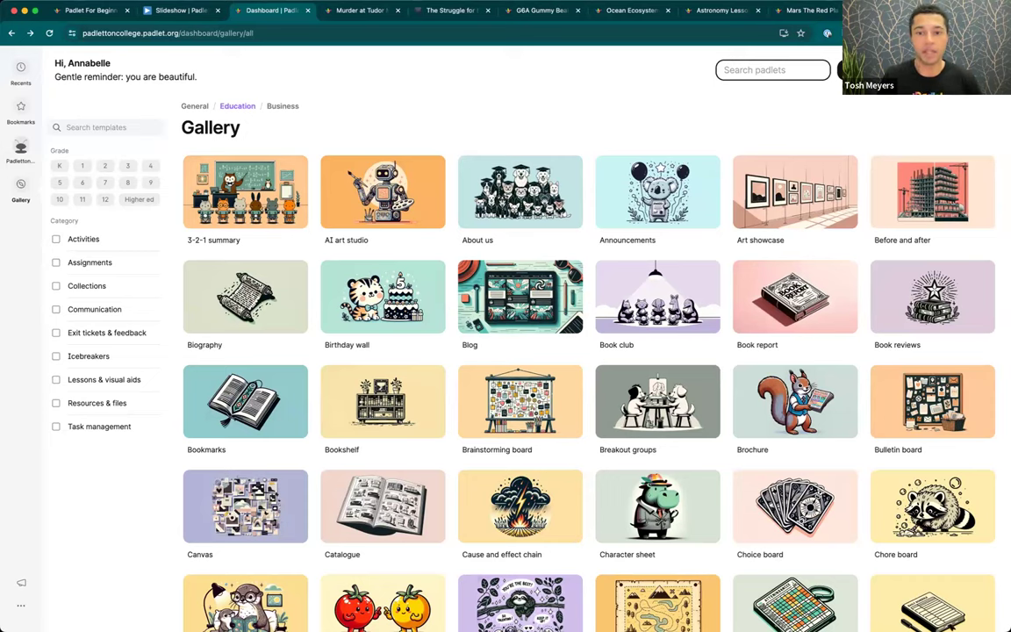
pyautogui.click(855, 69)
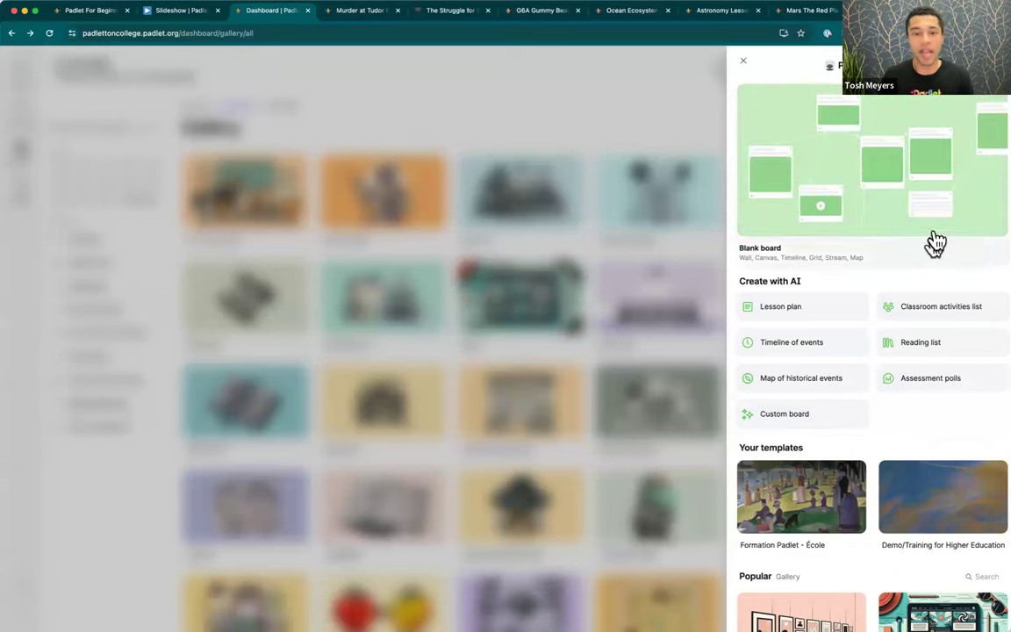
pyautogui.click(578, 113)
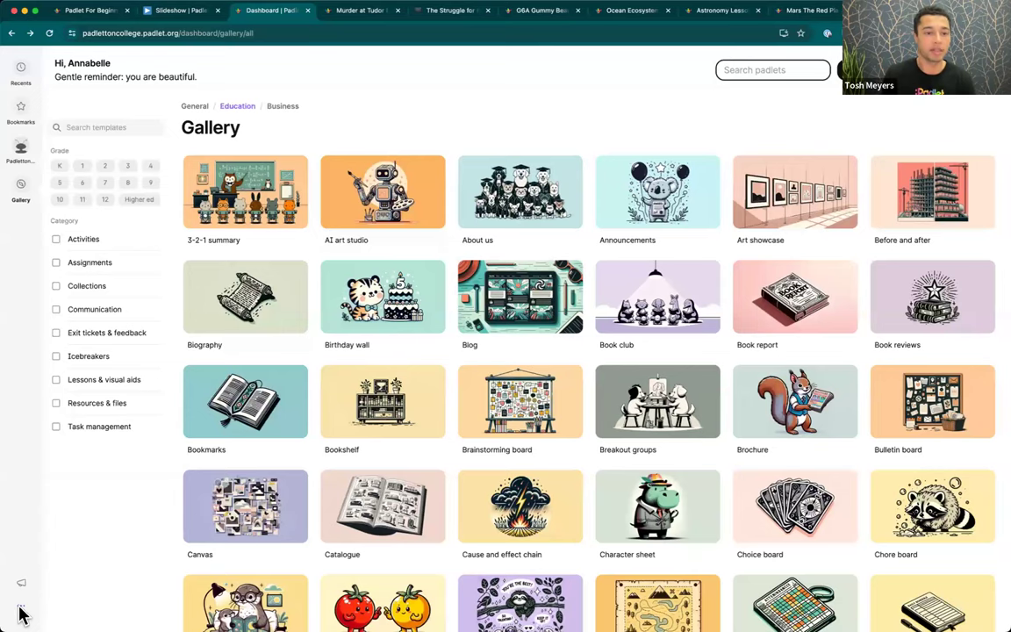
pyautogui.click(21, 608)
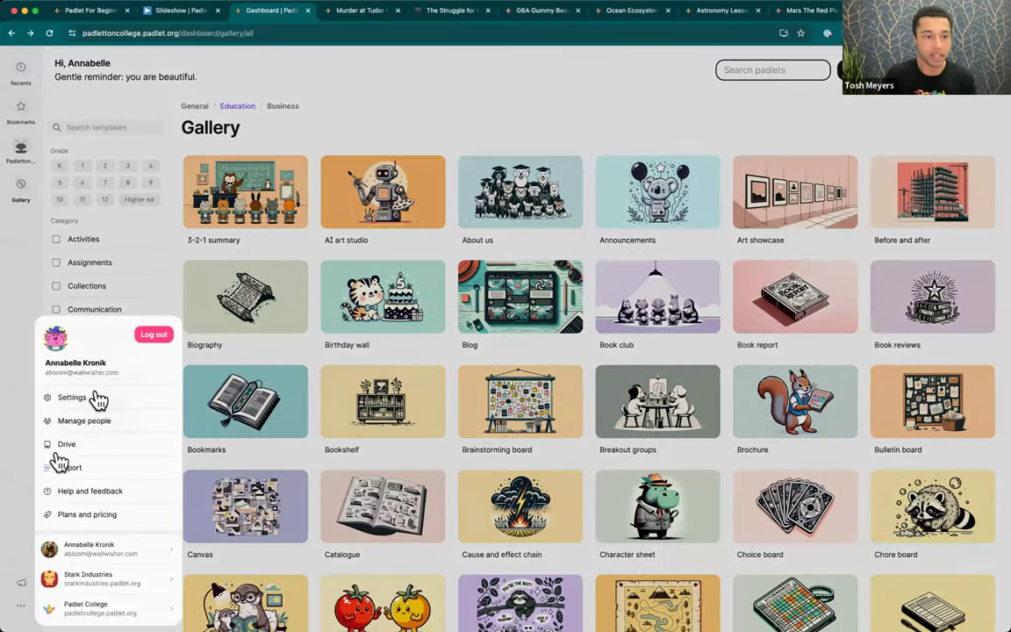
pyautogui.click(96, 398)
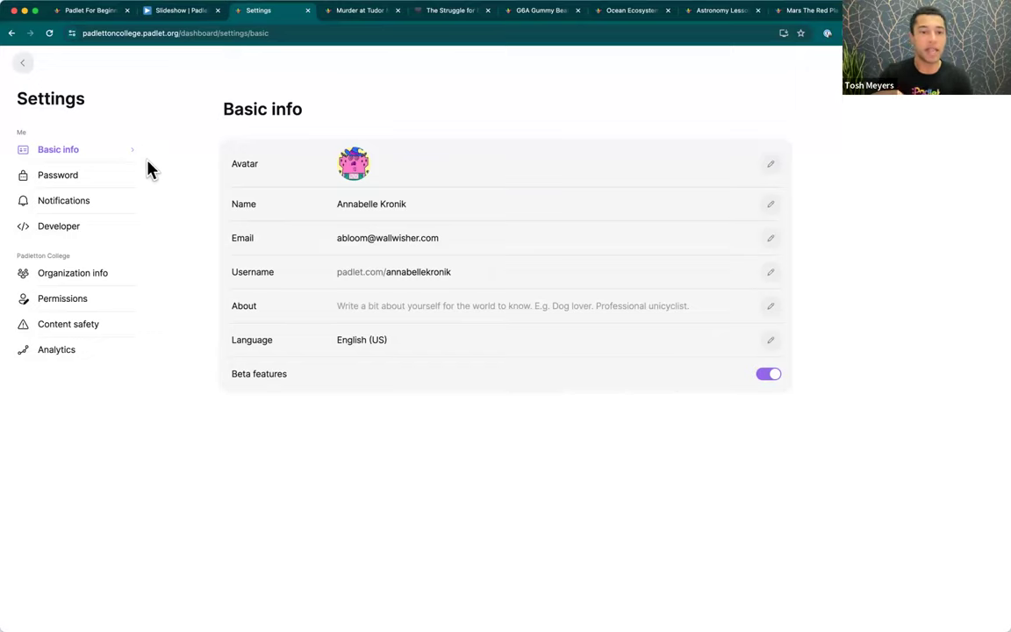
pyautogui.click(24, 66)
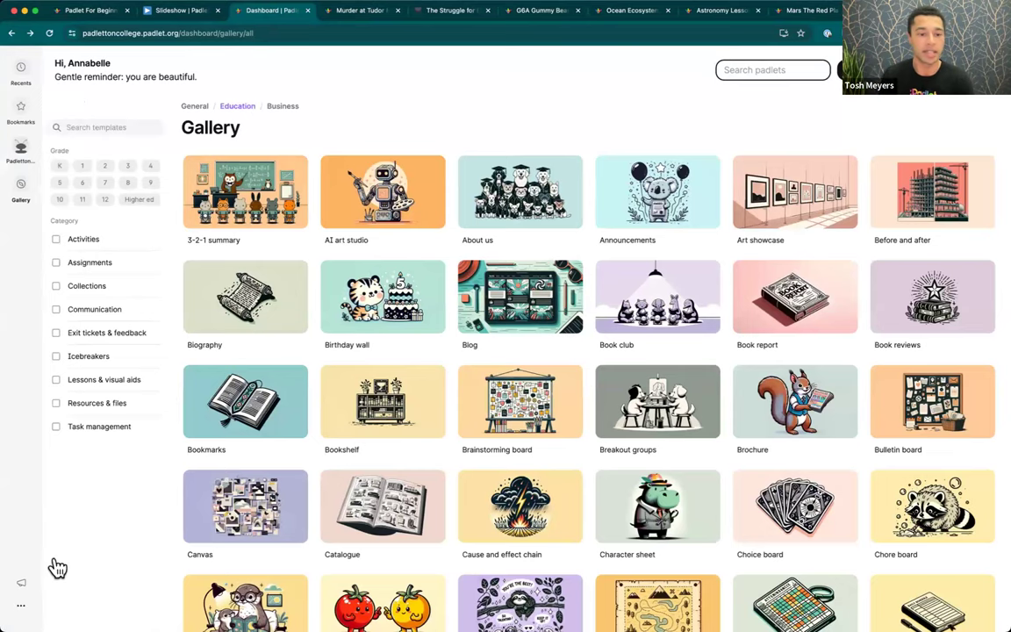
# Switch to the personal padlet.com account and open its Settings.
pyautogui.click(22, 612)
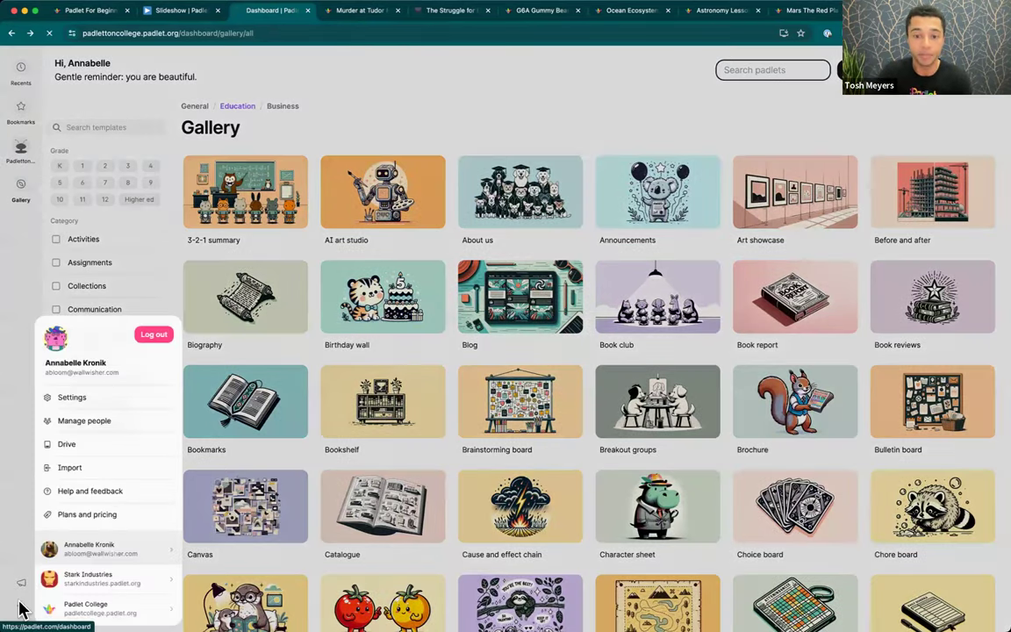
pyautogui.click(51, 546)
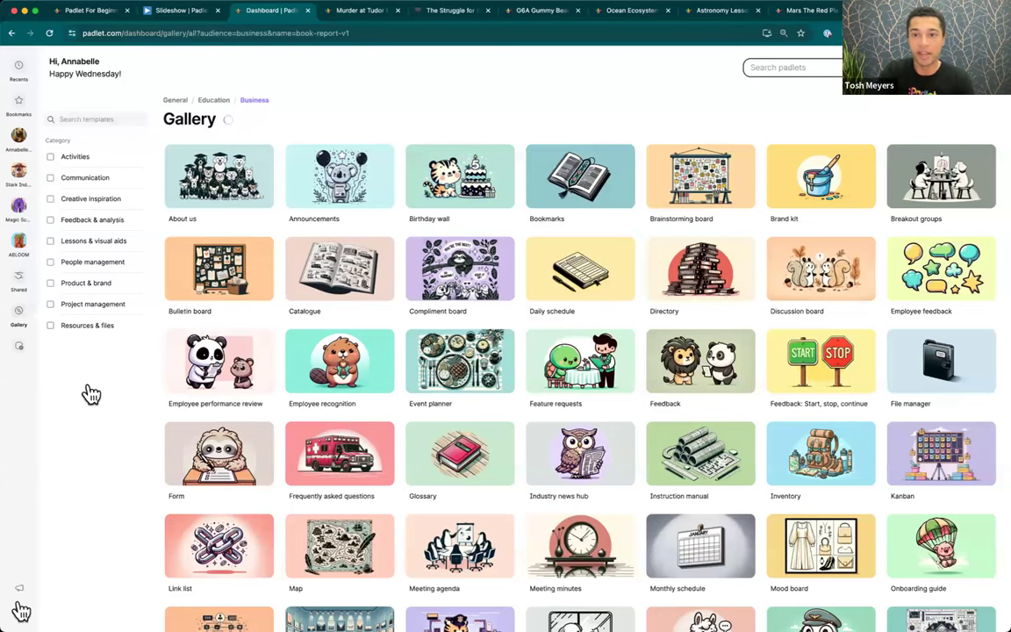
pyautogui.click(21, 612)
pyautogui.click(82, 468)
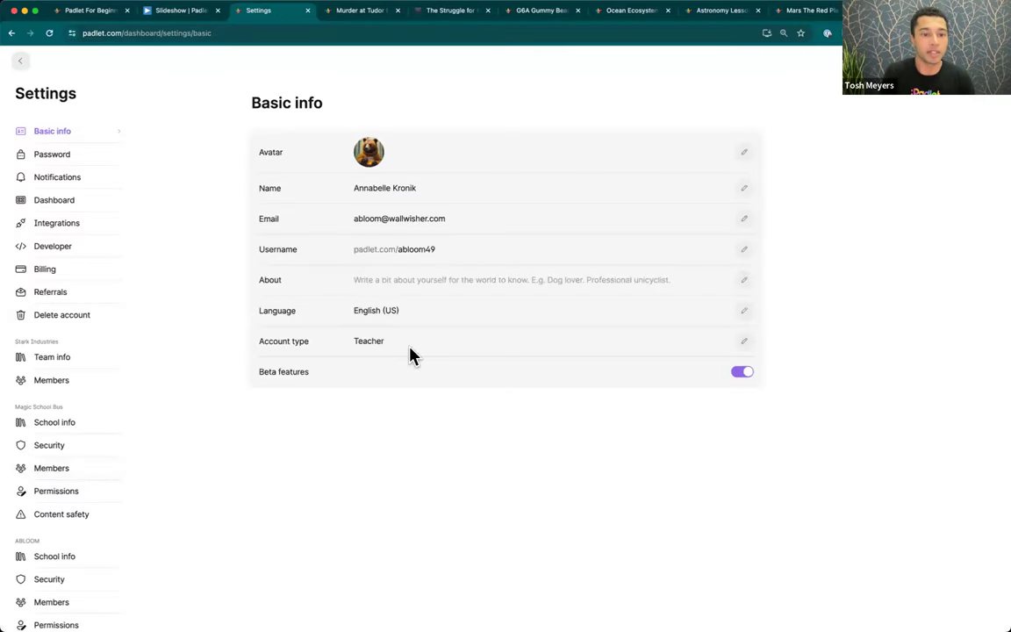
# Check the Account type choices, keep Teacher, and return to the Business template gallery.
pyautogui.click(743, 344)
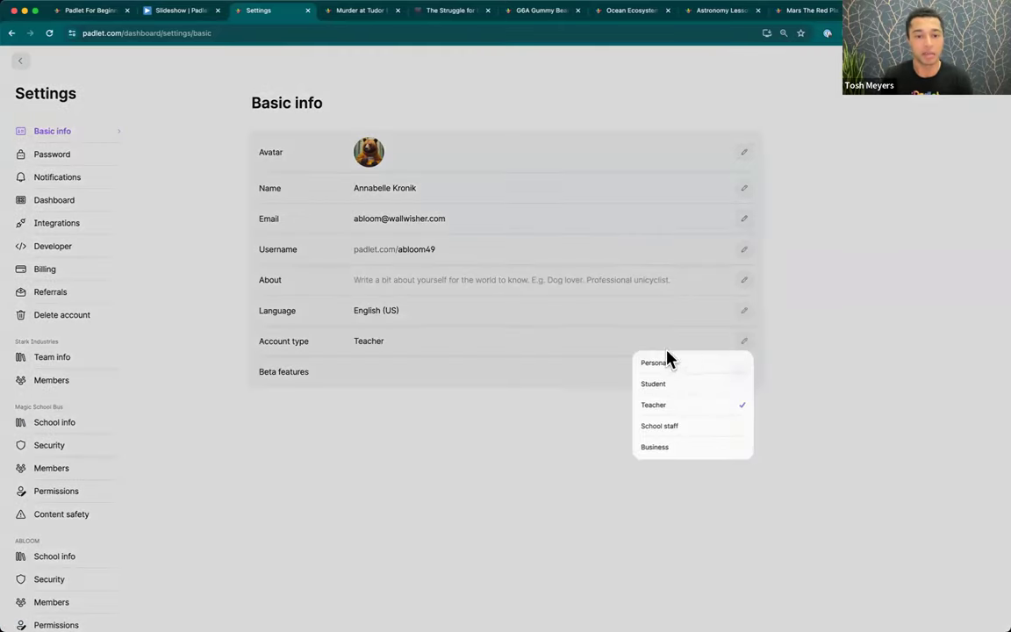
pyautogui.click(692, 408)
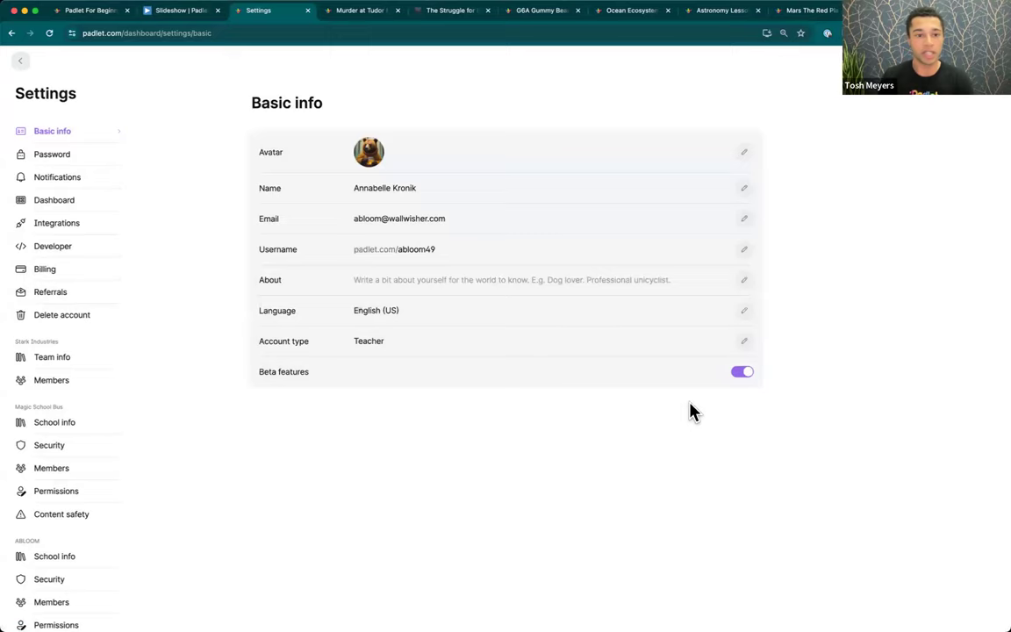
pyautogui.click(745, 344)
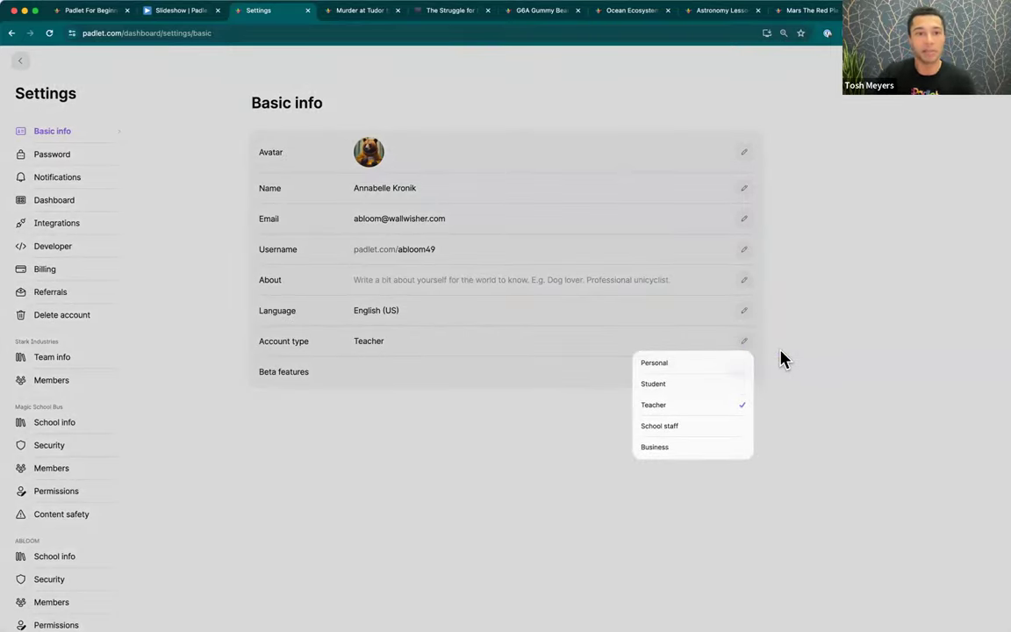
pyautogui.click(784, 358)
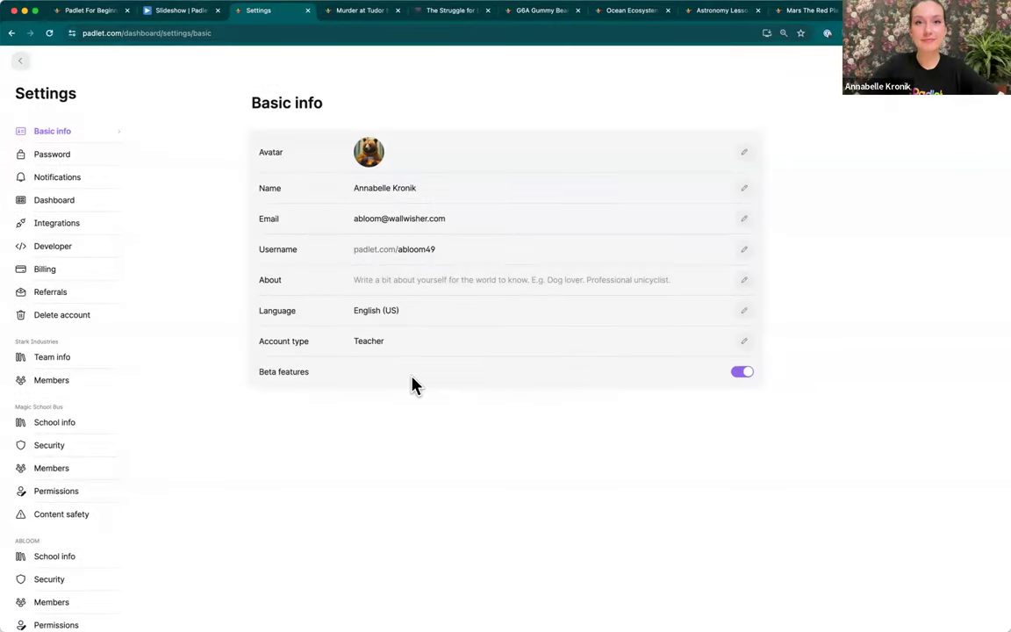
pyautogui.click(20, 61)
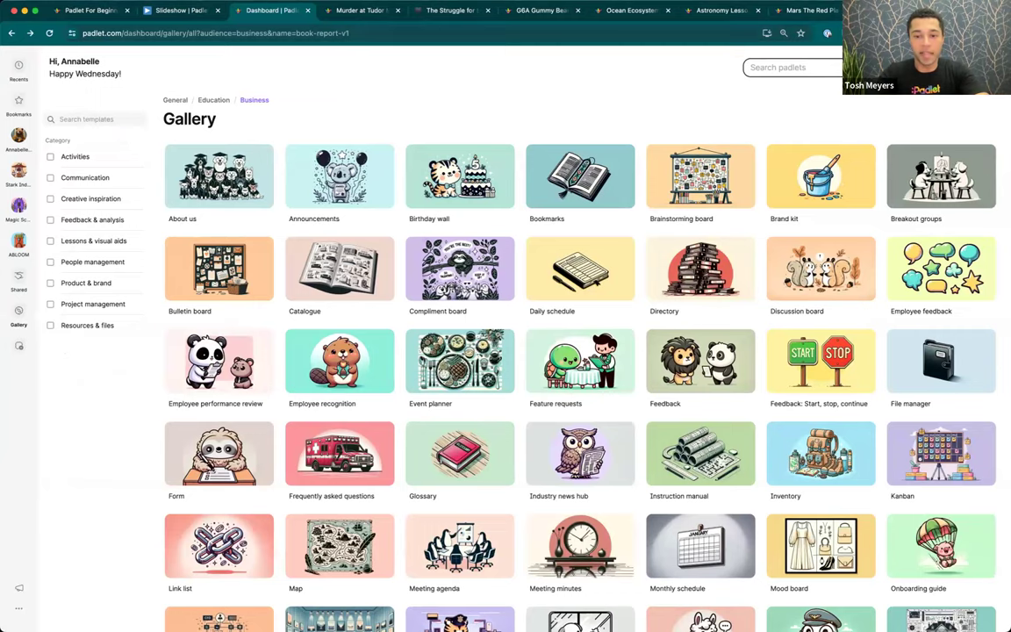
# In a new tab, go to padlet.link/webinars to load the Padlet Academy board.
pyautogui.press('super+t')
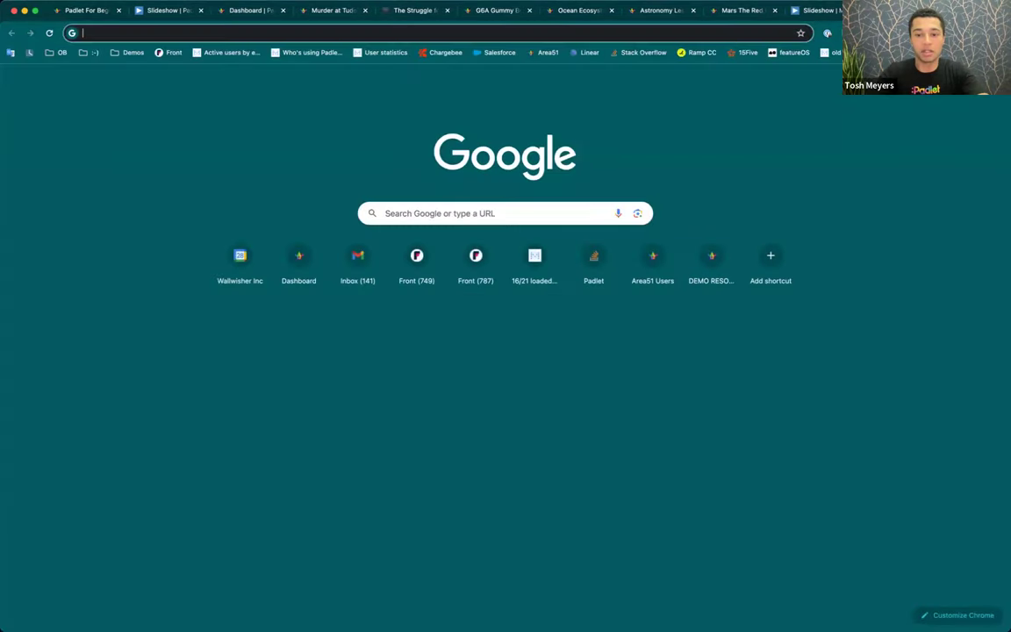
pyautogui.write('padlet')
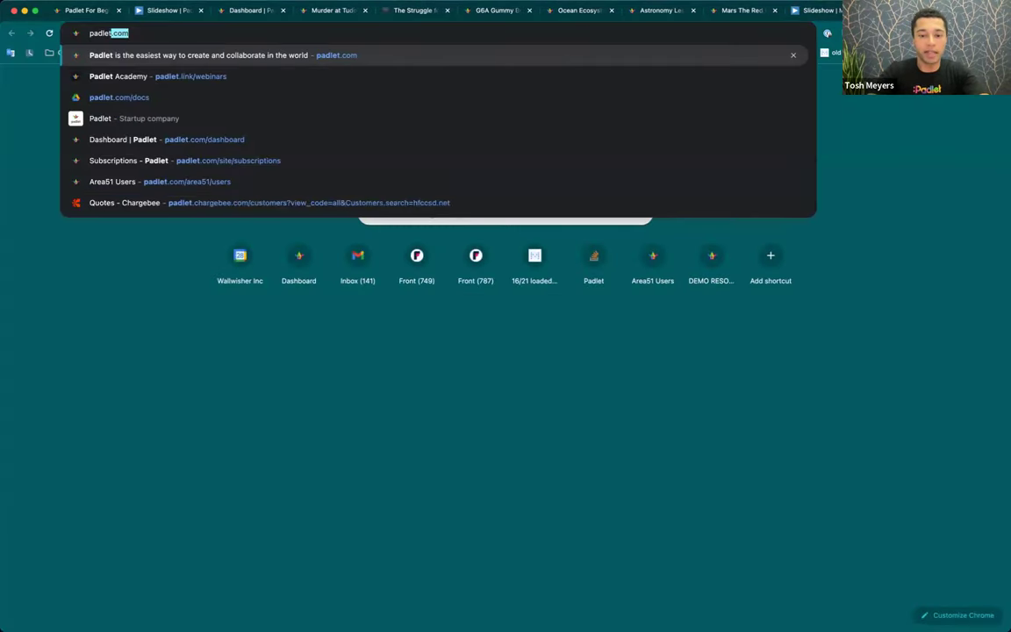
pyautogui.write('.')
pyautogui.write('co')
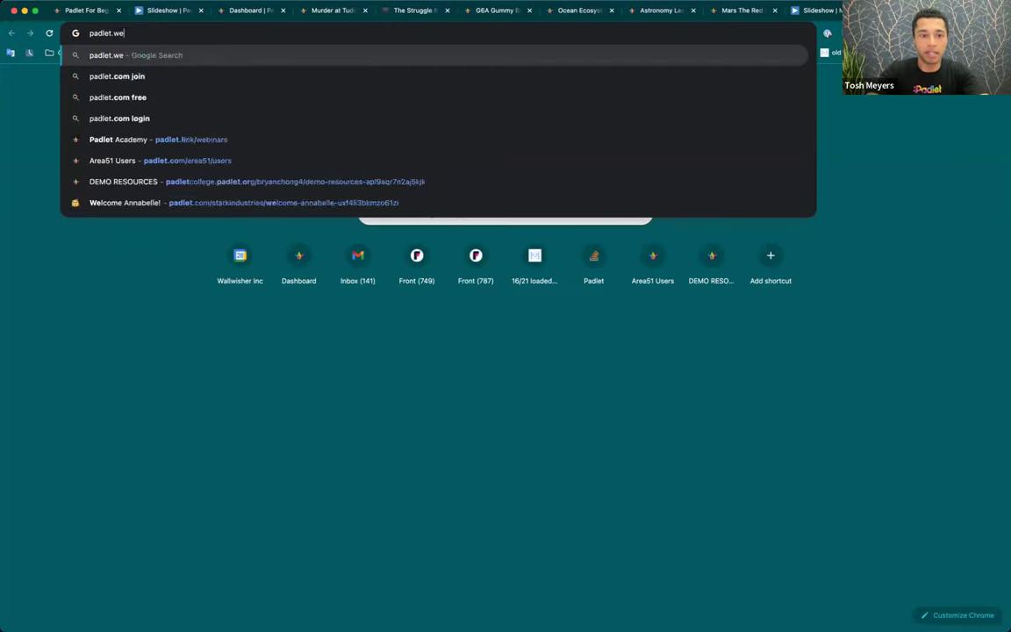
pyautogui.press('BackSpace')
pyautogui.press('BackSpace')
pyautogui.write('l')
pyautogui.press('Return')
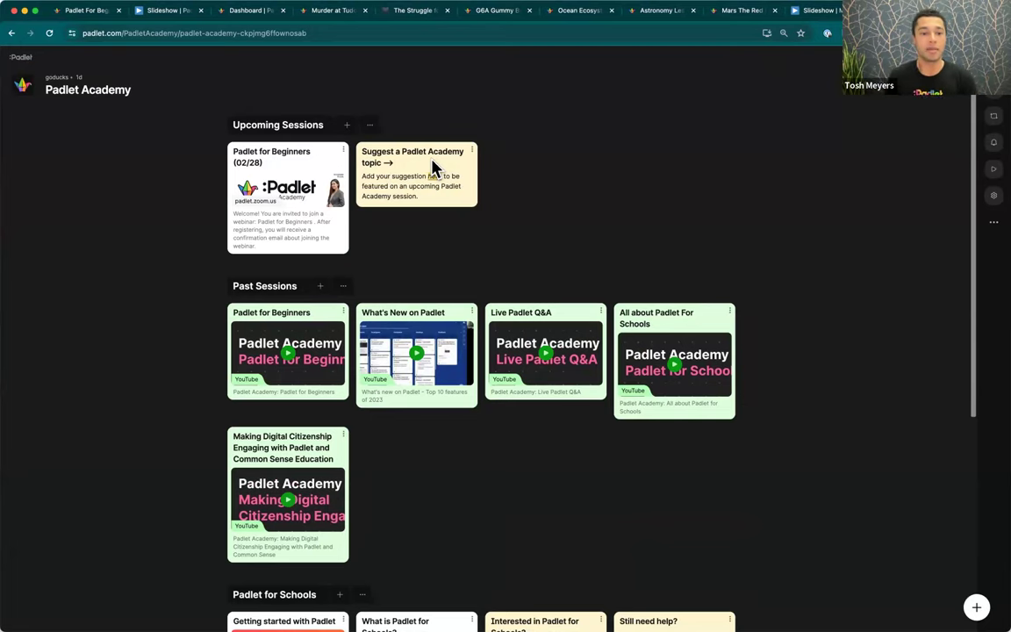
pyautogui.scroll(-3, 542, 277)
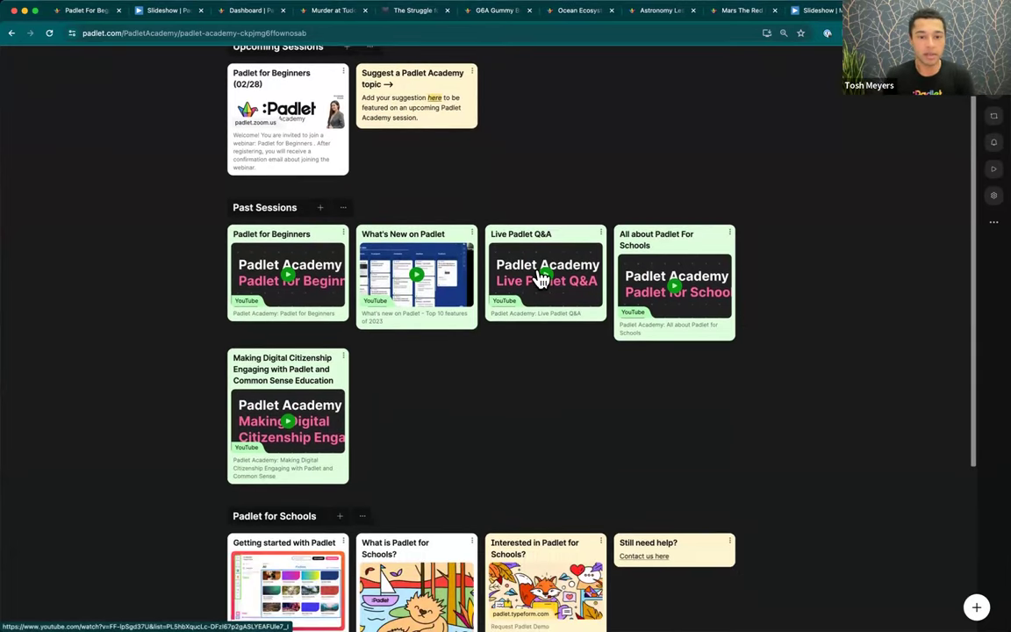
pyautogui.scroll(-2, 562, 281)
pyautogui.scroll(-2, 751, 388)
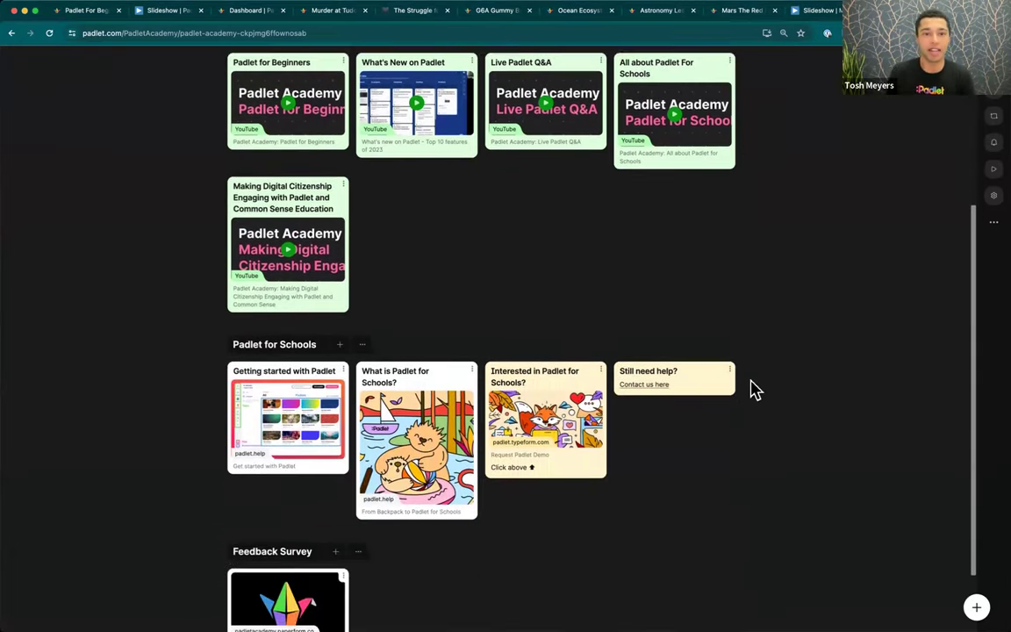
pyautogui.scroll(-1, 751, 388)
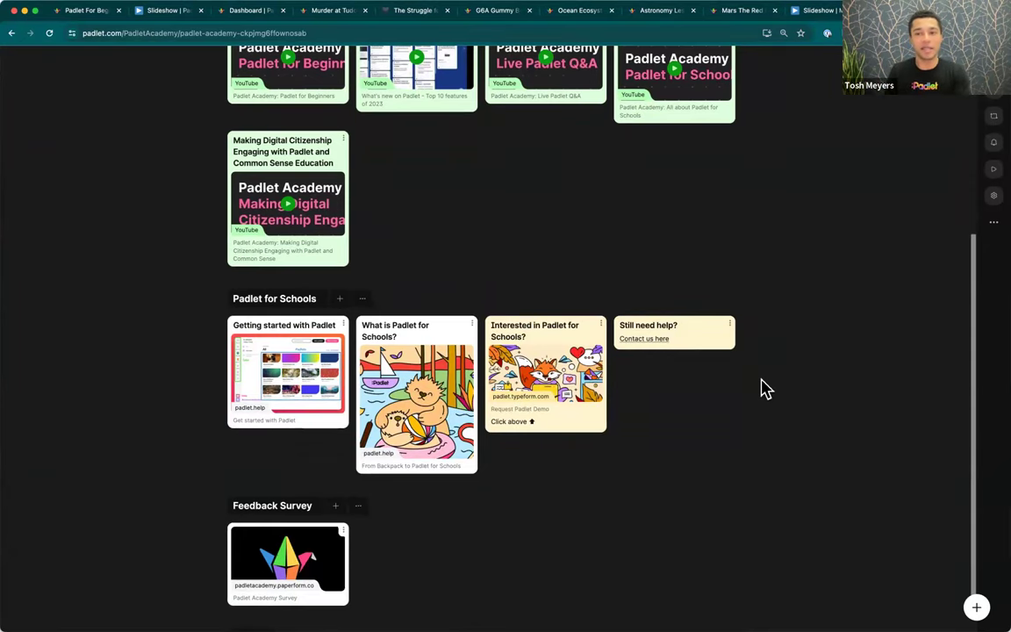
pyautogui.scroll(1, 762, 389)
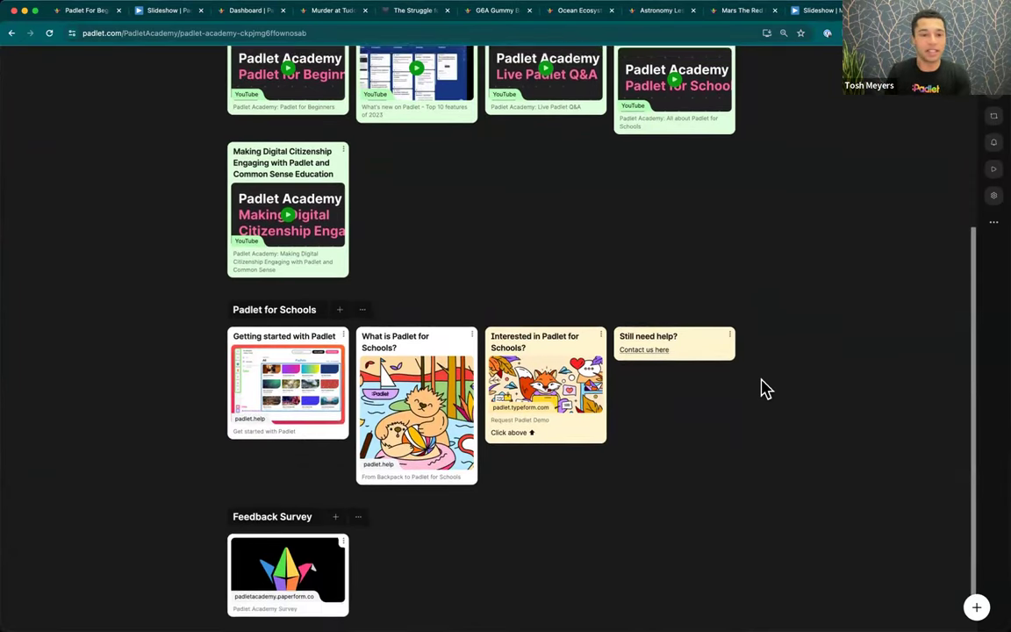
pyautogui.scroll(-2, 763, 388)
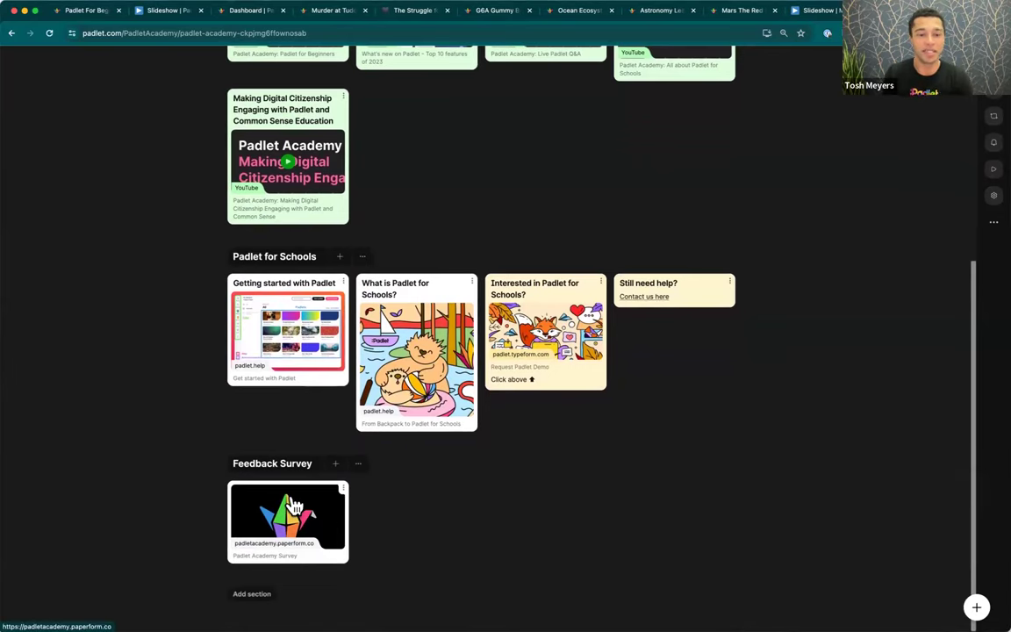
pyautogui.scroll(1, 294, 507)
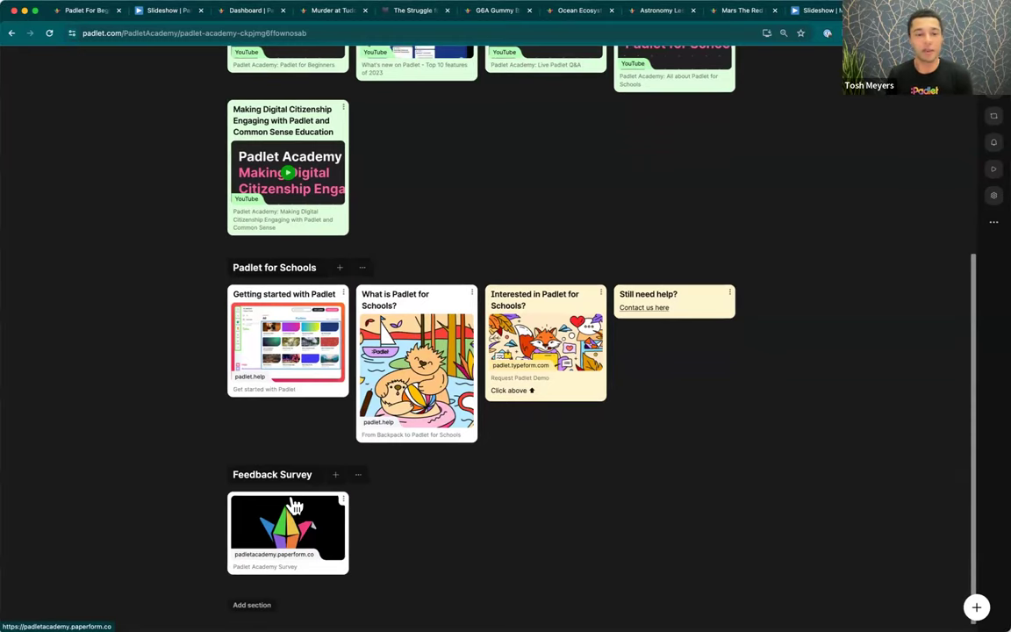
pyautogui.scroll(5, 294, 507)
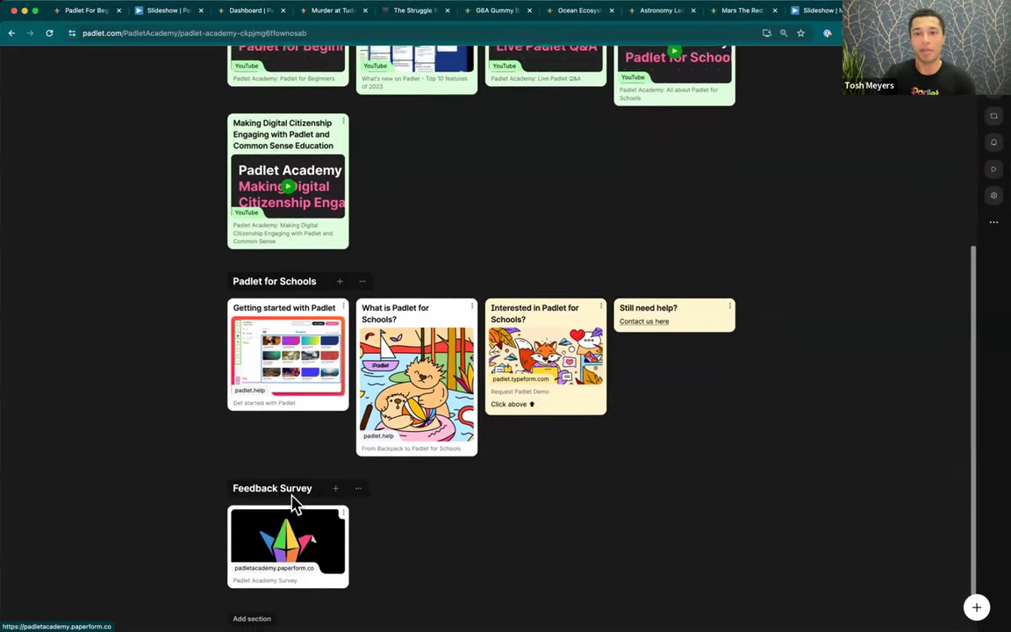